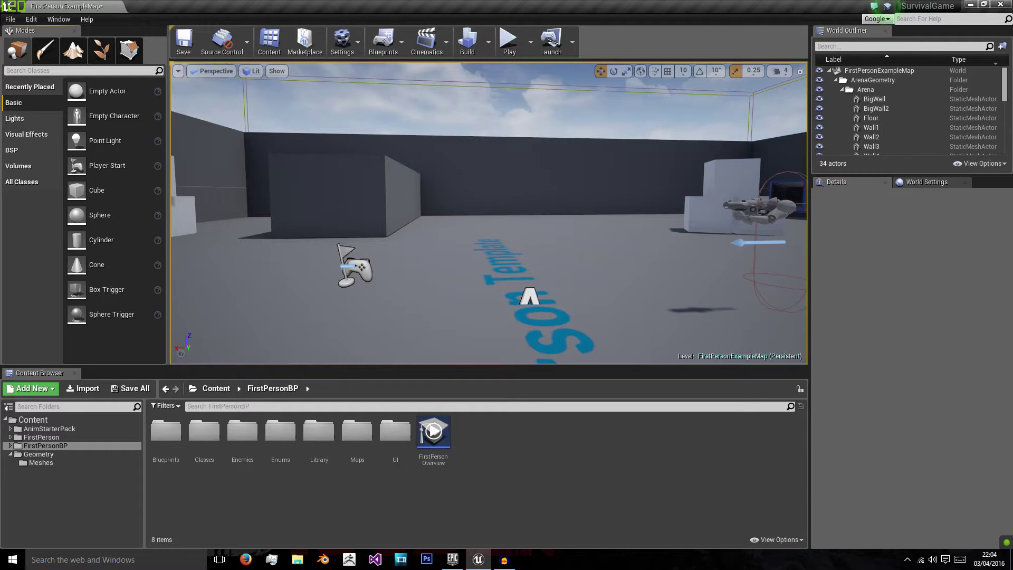
Create a folder named Meshes inside the FirstPersonBP content folder.
right_click(547, 449)
left_click(578, 287)
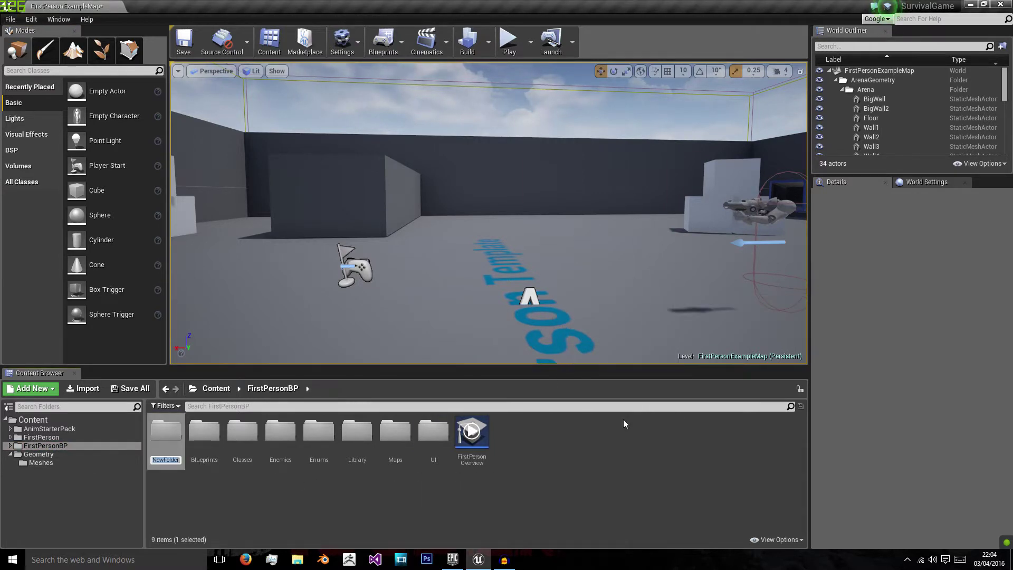
type("Meshes")
key("Return")
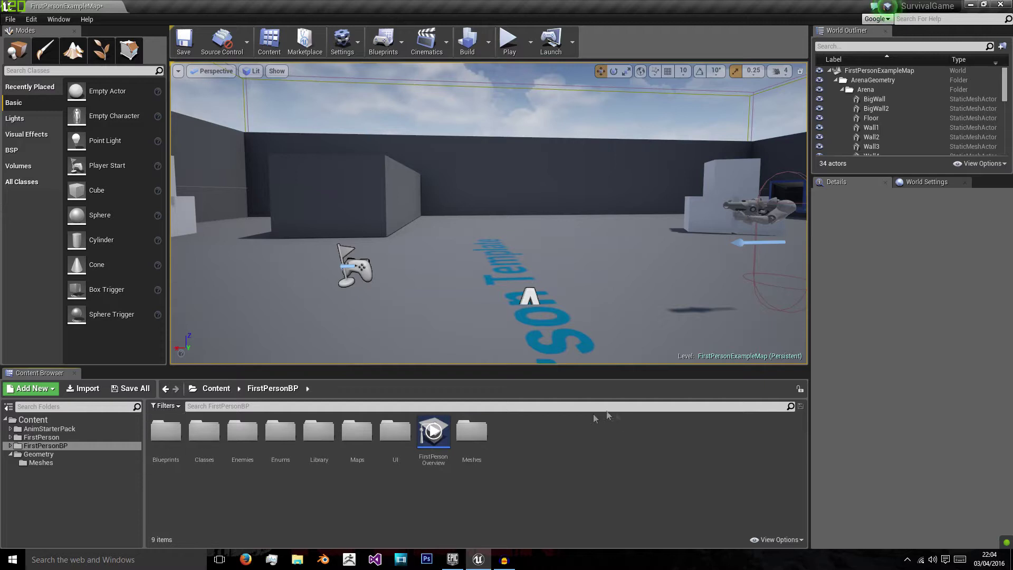
Open the new Meshes folder and create a Pickups folder inside it.
double_click(470, 432)
right_click(472, 436)
left_click(505, 288)
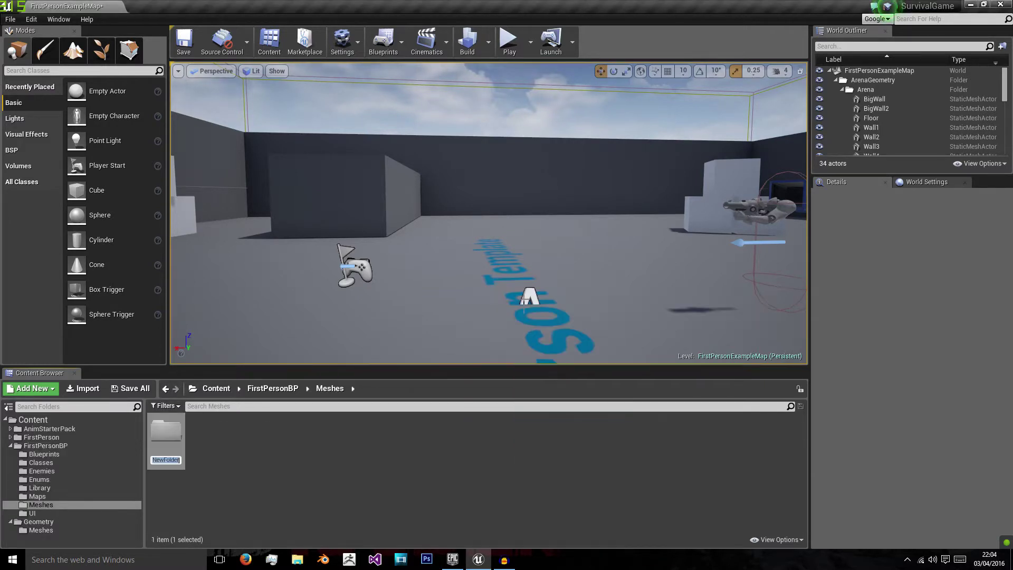
type("Pickups")
key("Return")
Open the Pickups folder and create a subfolder named Base.
double_click(182, 459)
right_click(267, 464)
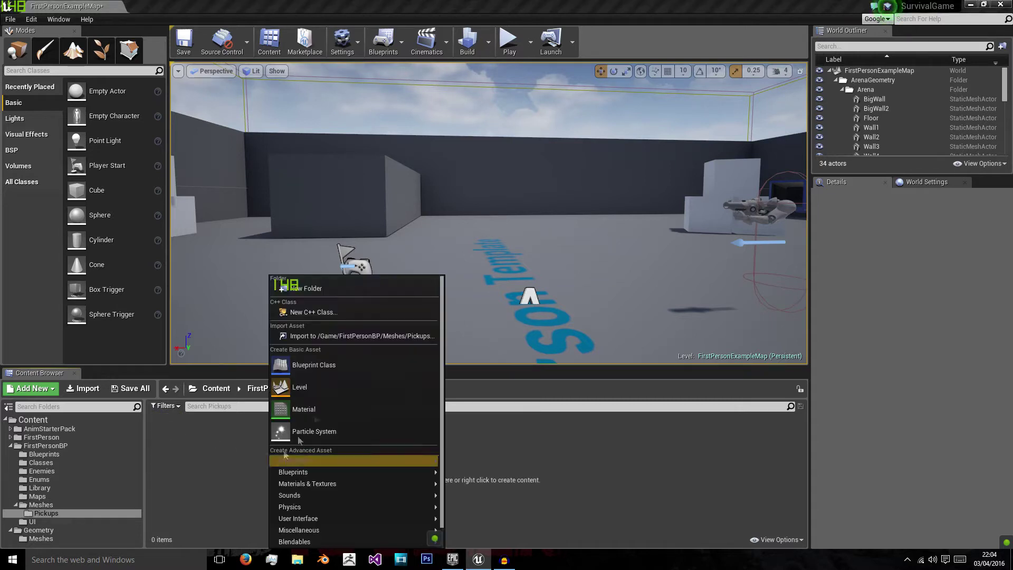
left_click(359, 289)
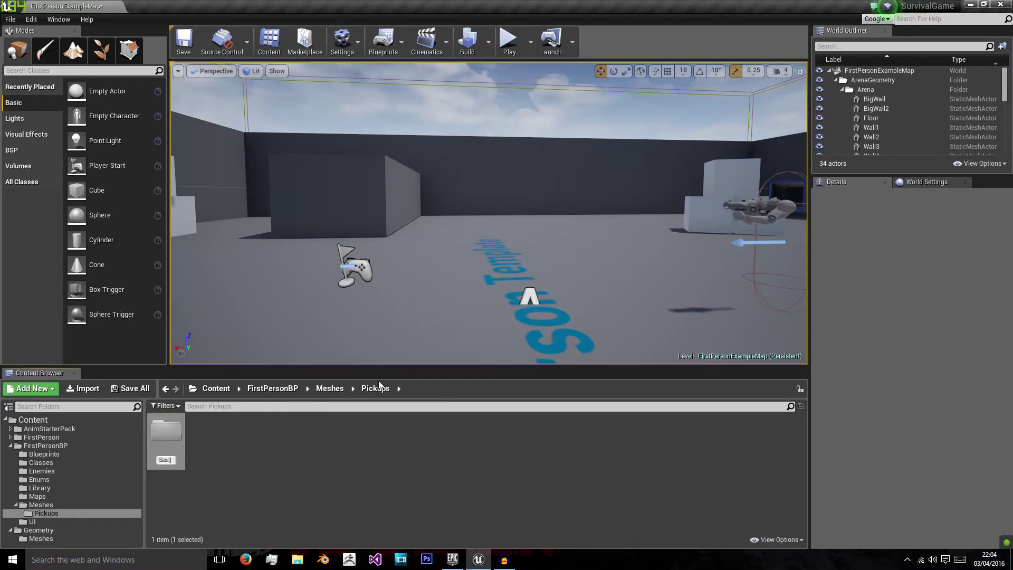
type("Base")
key("Return")
Go to the Base folder under FirstPersonBP/Meshes/Pickups in the project content.
left_click(106, 429)
double_click(169, 432)
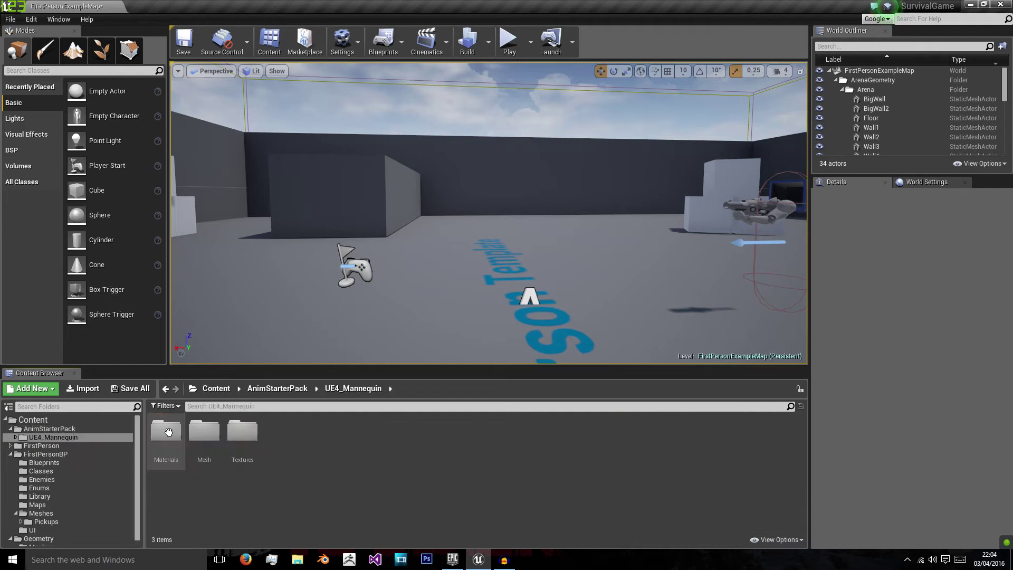
scroll(93, 450, "down", 1)
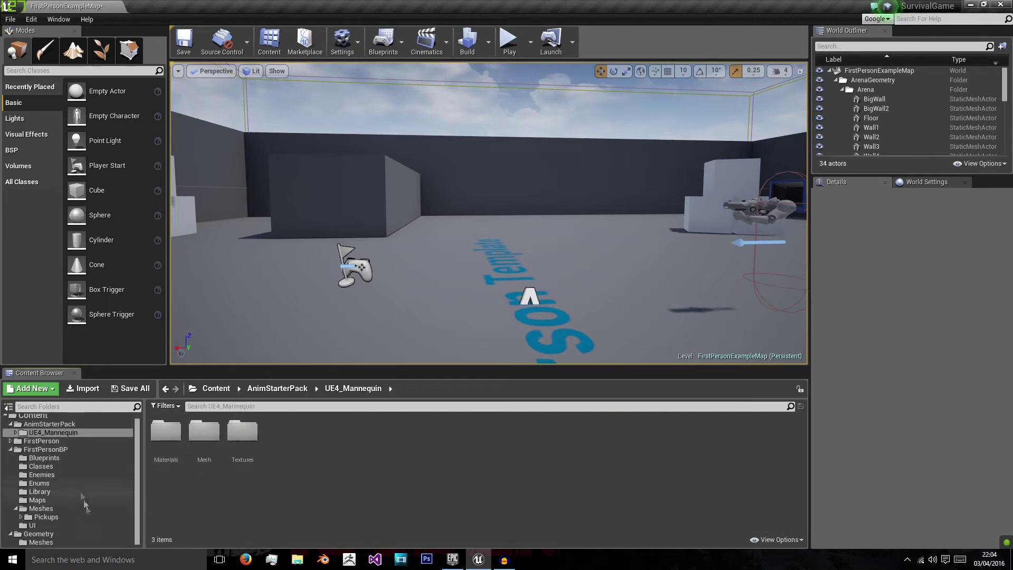
left_click(90, 541)
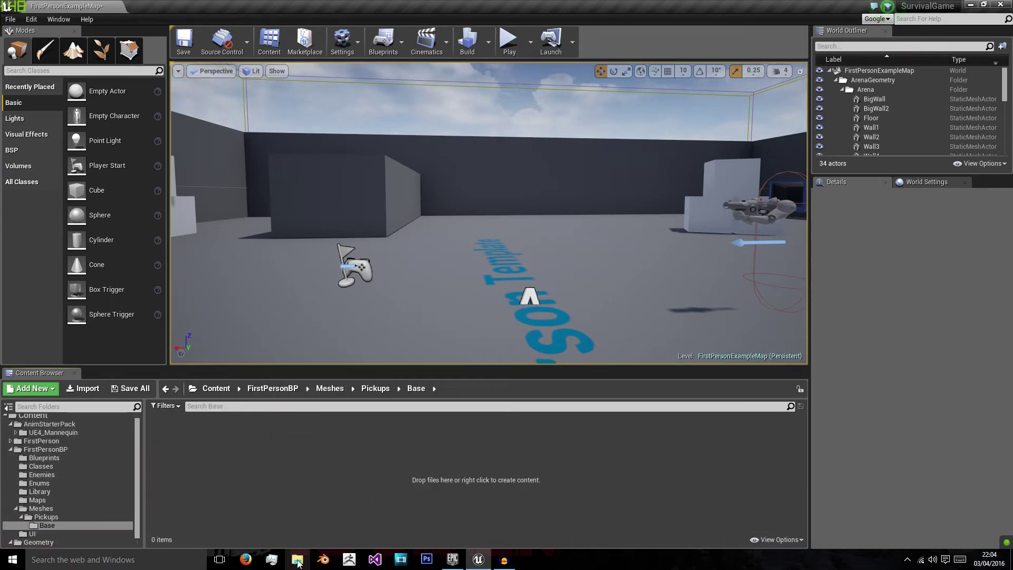
Switch to File Explorer and browse drive H: to Work/3D Moddelling/Blender/Static Meshes/Survival/Pickups.
left_click(297, 557)
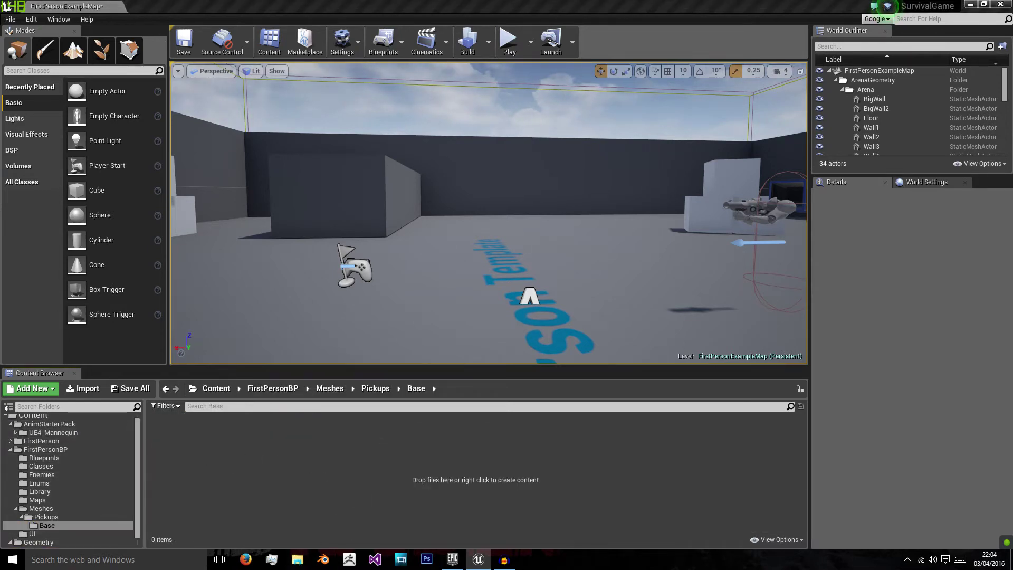
key("super+e")
left_click(260, 325)
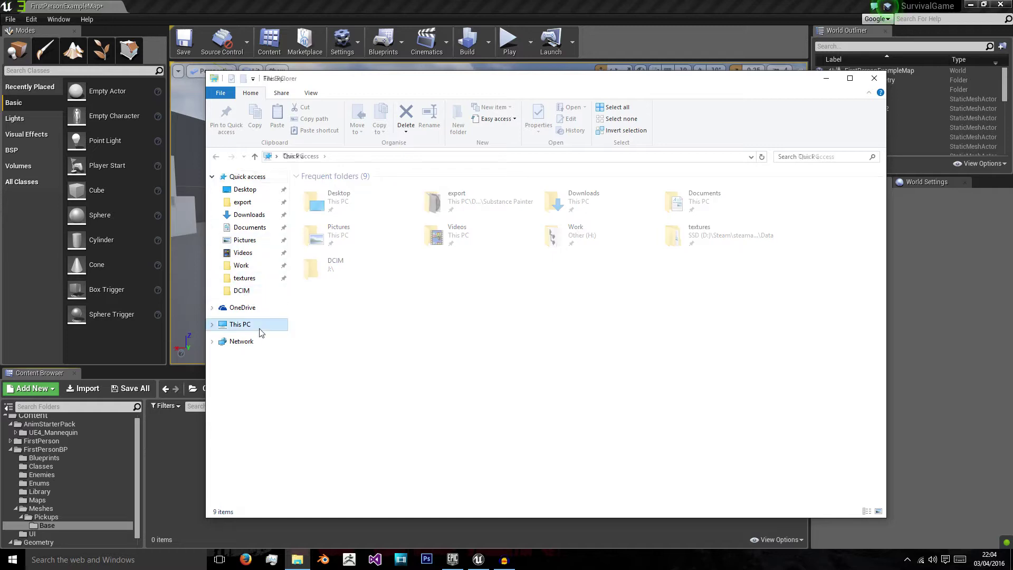
double_click(378, 296)
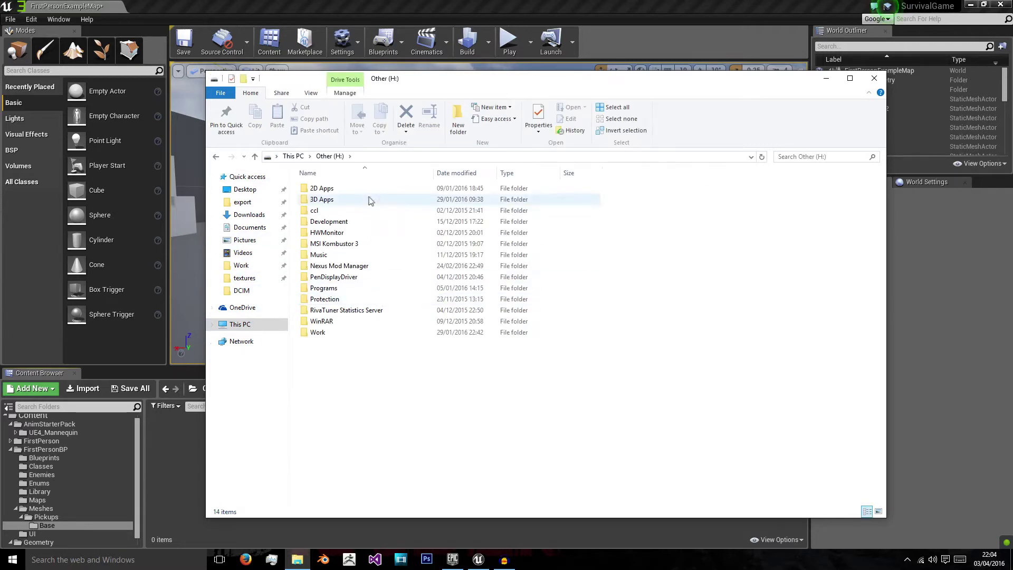
double_click(369, 201)
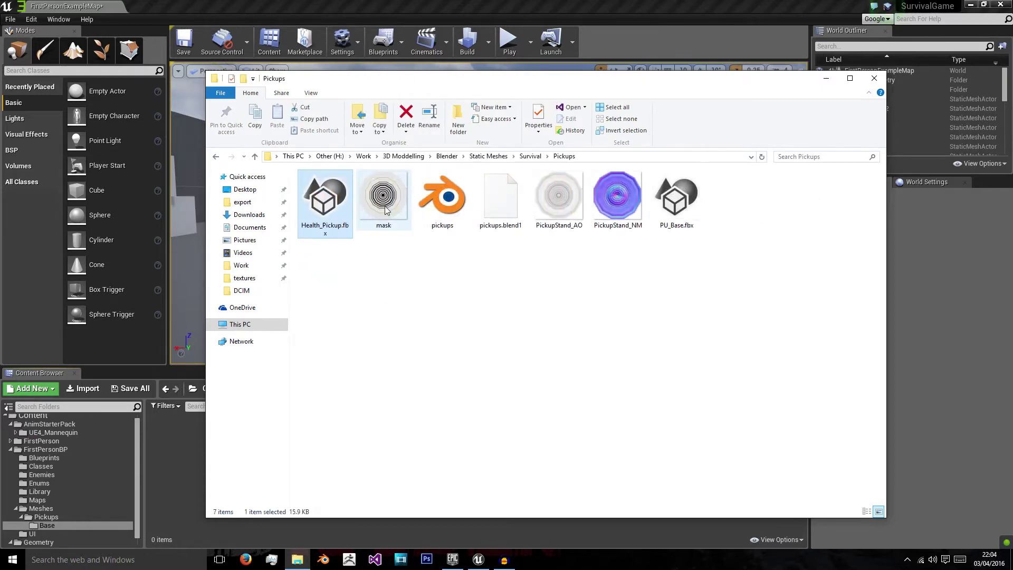
Import Health_Pickup.fbx into the Base folder of the Unreal project with Auto Generate Collision turned off.
left_click(385, 210, "ctrl")
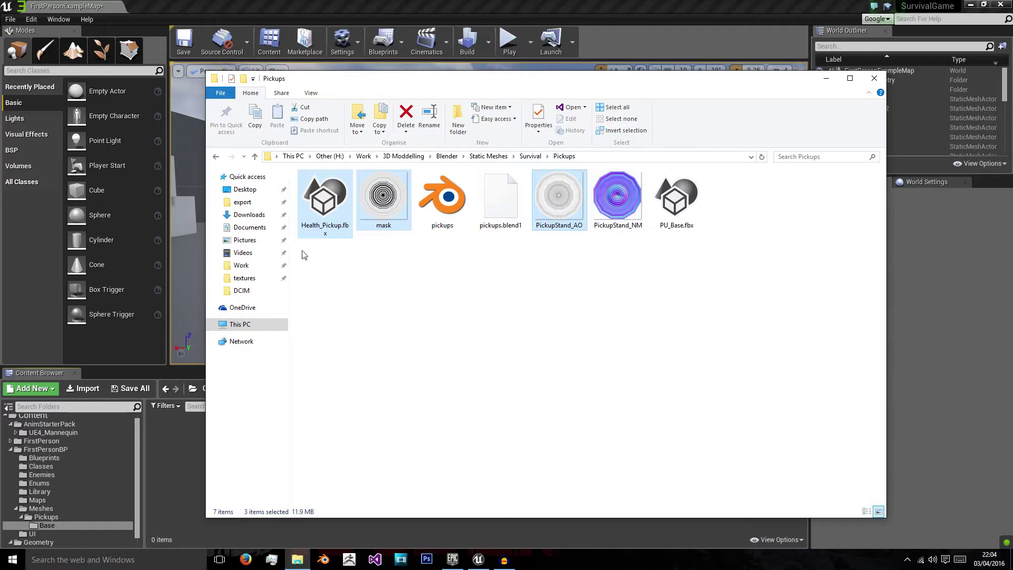
left_click(325, 203)
mouse_move(334, 214)
left_mouse_down()
mouse_move(230, 453)
mouse_move(188, 497)
mouse_move(278, 275)
mouse_move(331, 86)
left_mouse_up()
left_click_drag(245, 71, 538, 514)
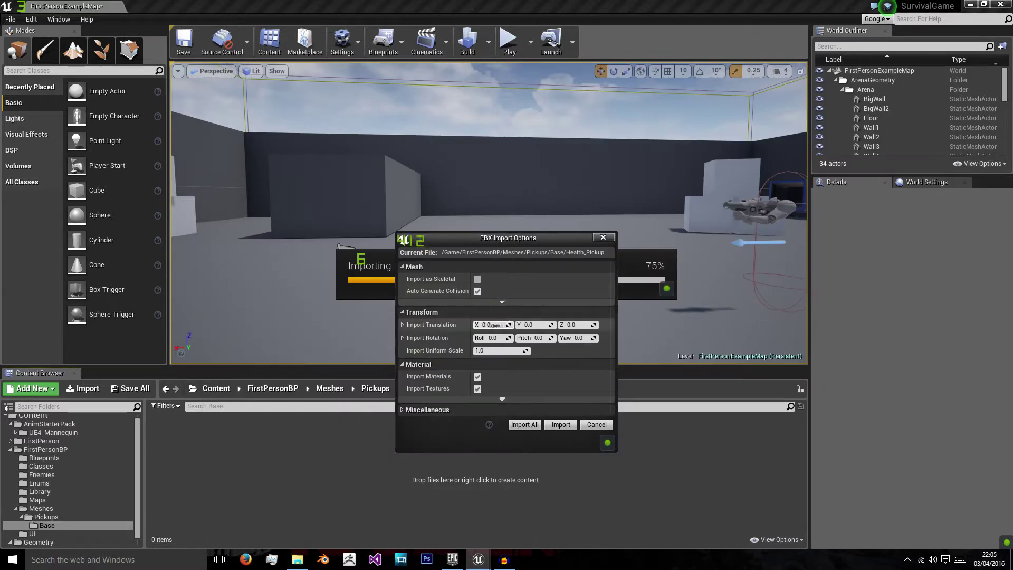
left_click(477, 291)
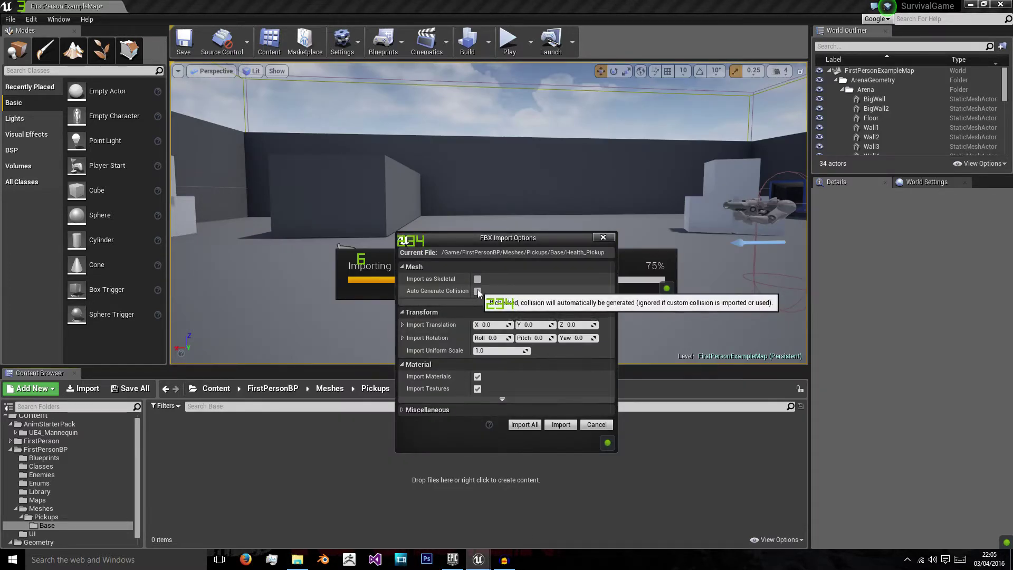
left_click(559, 424)
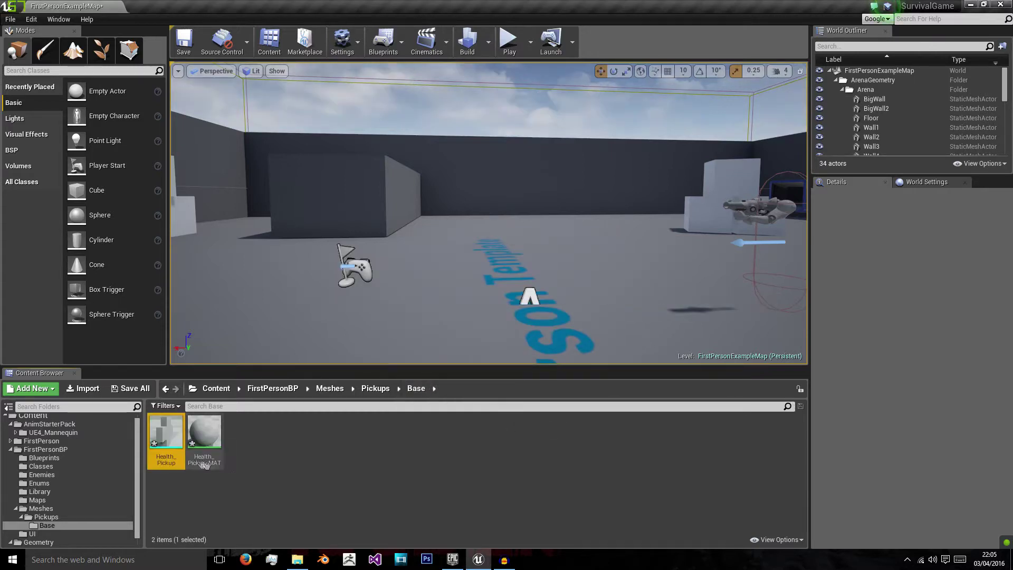
Open the imported Health_Pickup mesh and examine its shape up close.
double_click(183, 456)
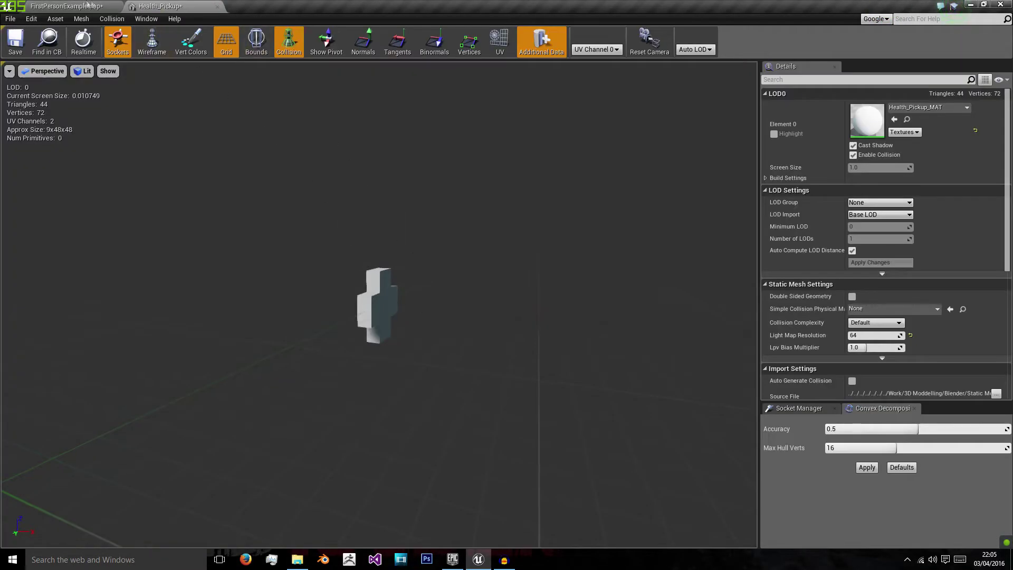
scroll(359, 308, "up", 6)
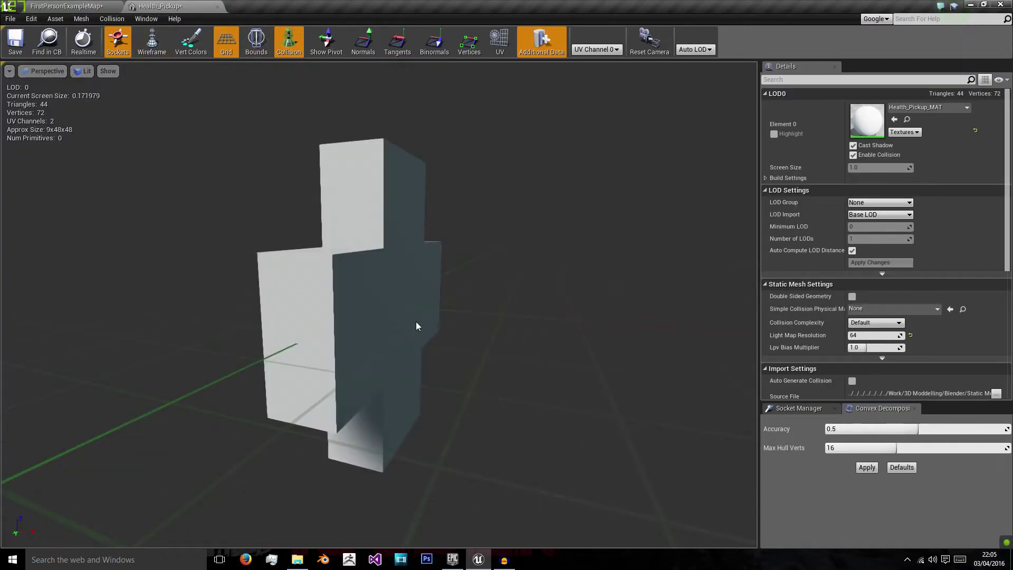
scroll(415, 320, "down", 3)
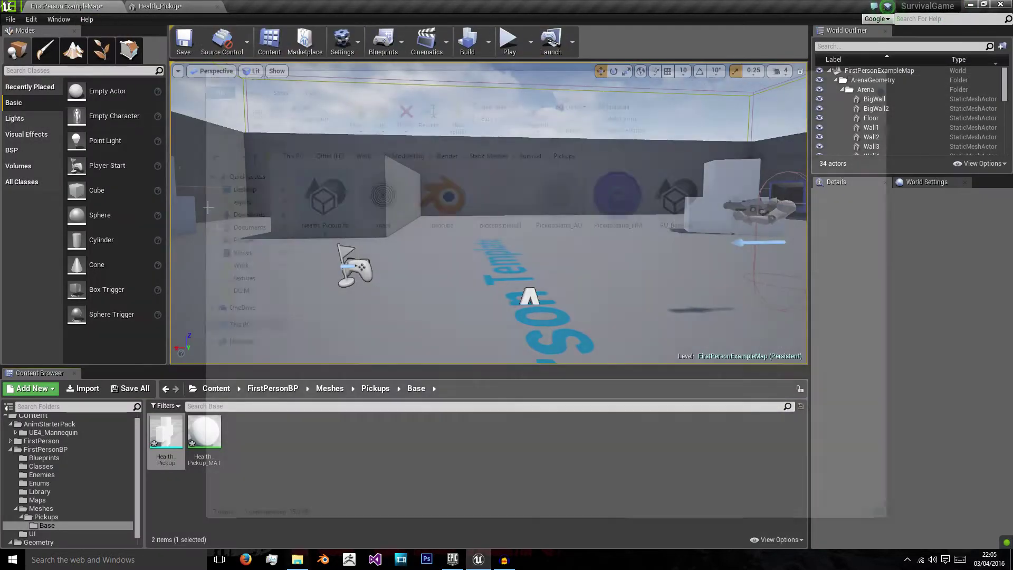
Import PU_Base.fbx from the Survival/Pickups folder into Base with Auto Generate Collision turned off.
mouse_move(677, 200)
left_mouse_down()
mouse_move(615, 415)
mouse_move(181, 513)
mouse_move(198, 508)
mouse_move(173, 505)
left_mouse_up()
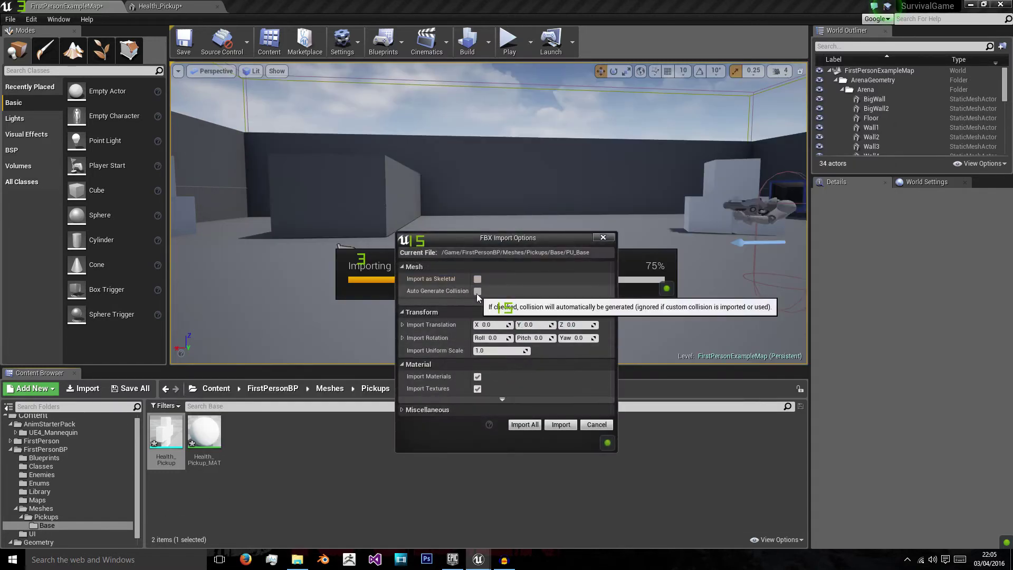
left_click(560, 425)
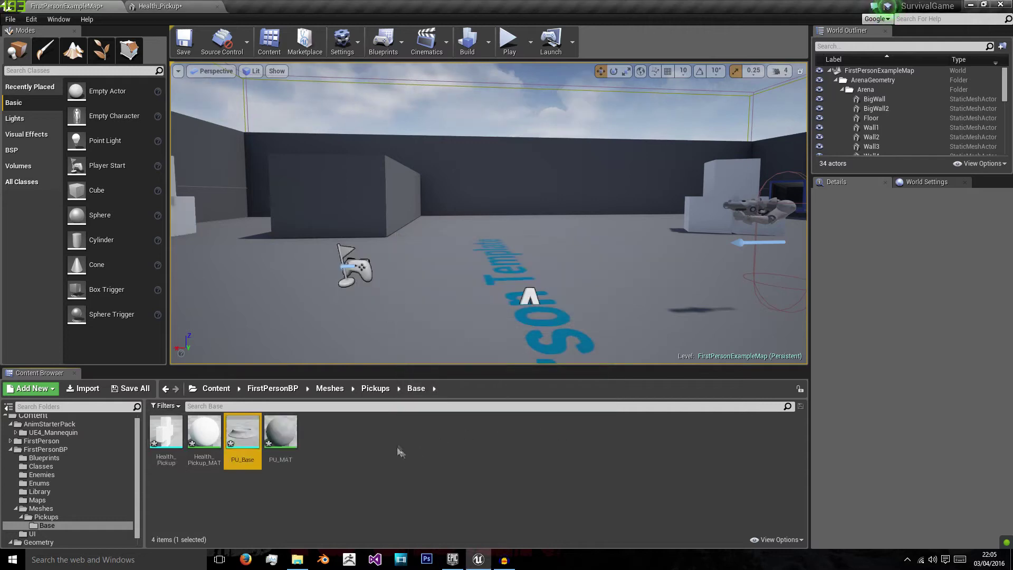
Open the PU_Base mesh and add a box simplified collision around it.
double_click(232, 438)
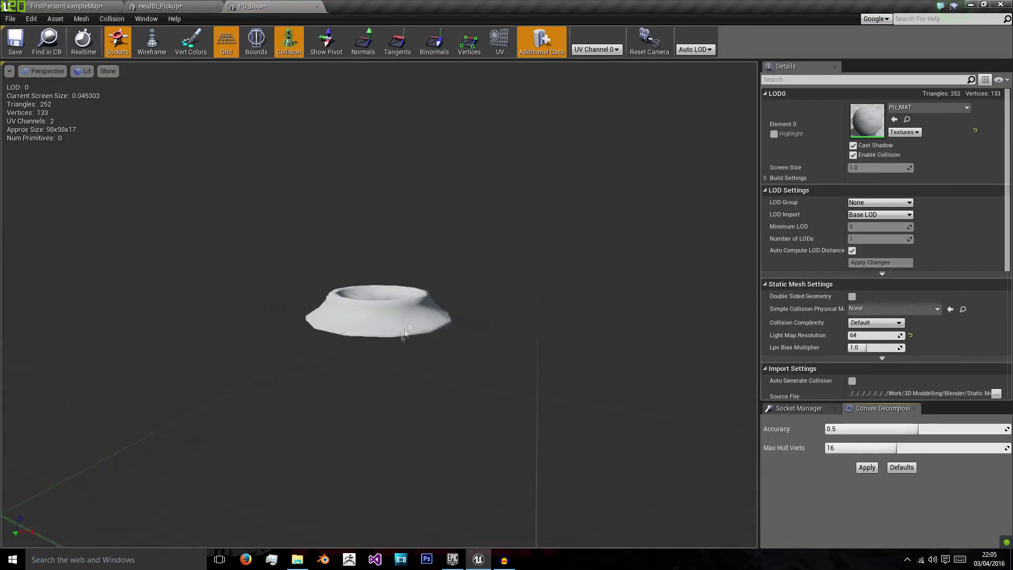
mouse_move(416, 321)
left_mouse_down()
mouse_move(419, 401)
mouse_move(415, 305)
left_mouse_up()
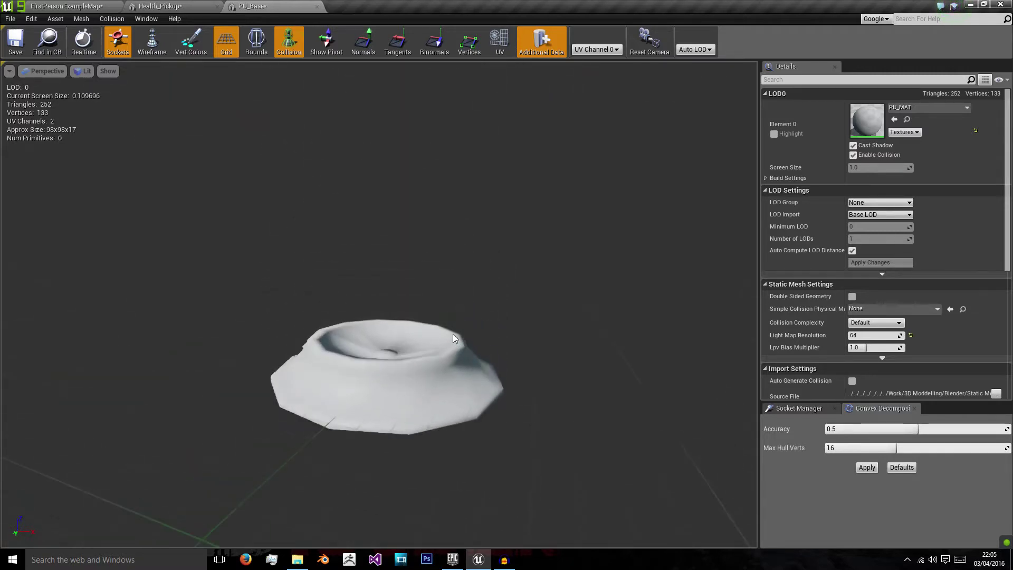
left_click(123, 21)
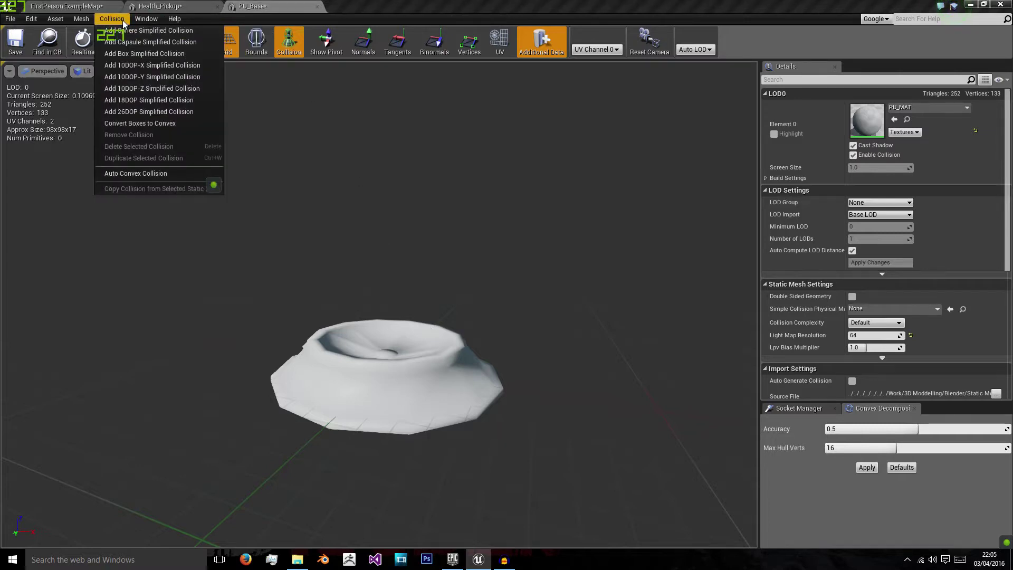
left_click(134, 53)
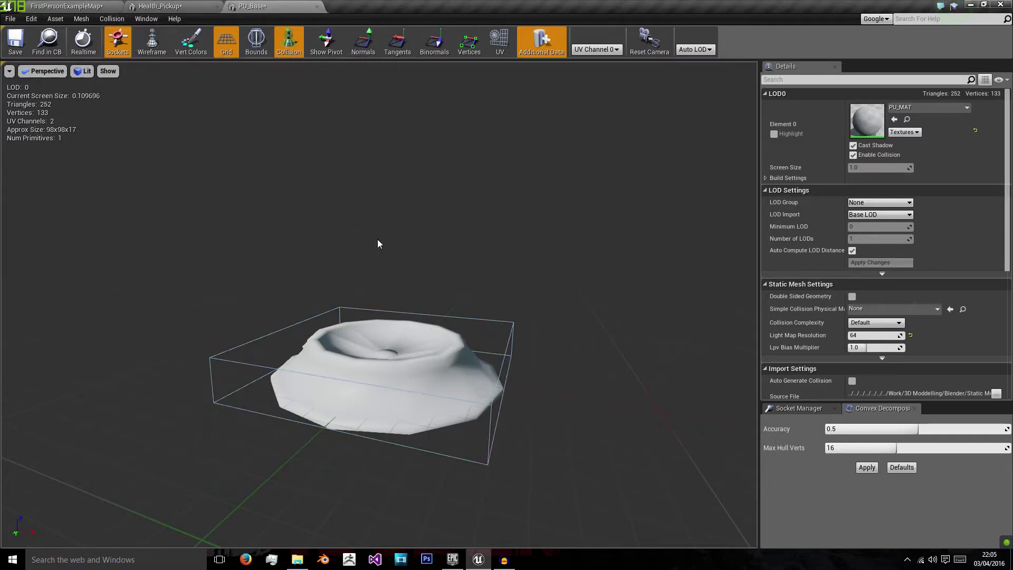
mouse_move(378, 244)
right_mouse_down()
mouse_move(377, 359)
mouse_move(378, 244)
right_mouse_up()
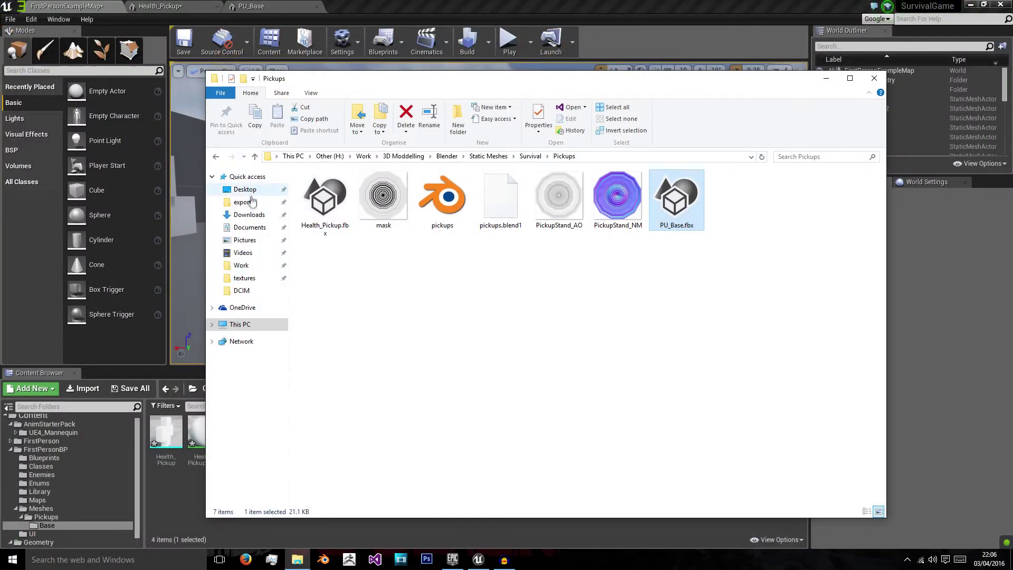
Import the pickups_PU_MAT Albedo, Mask, Normal and Roughness_Metallic textures from the Substance Painter export folder into Base.
left_click(277, 206)
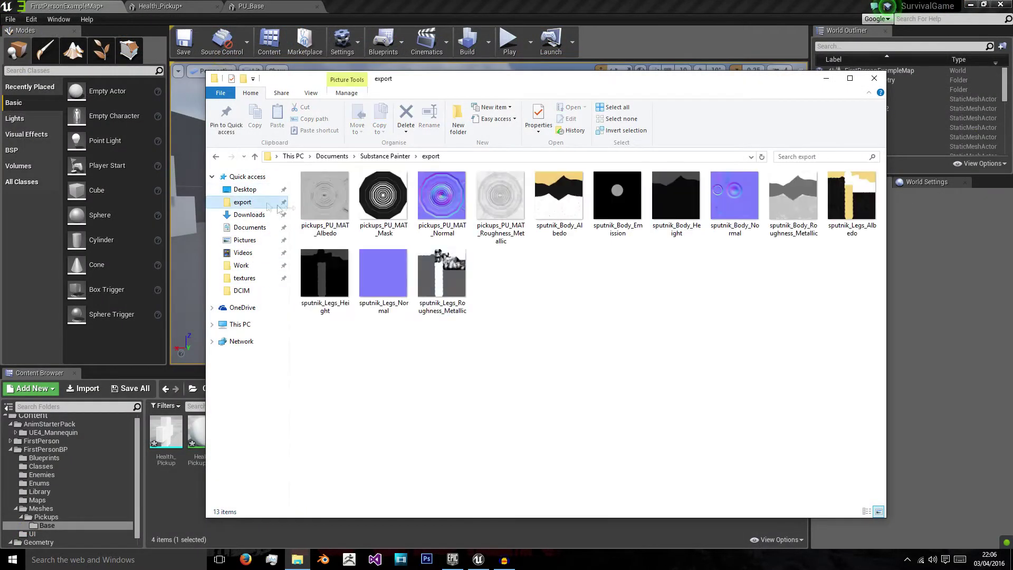
left_click(324, 195)
left_click(493, 225, "shift")
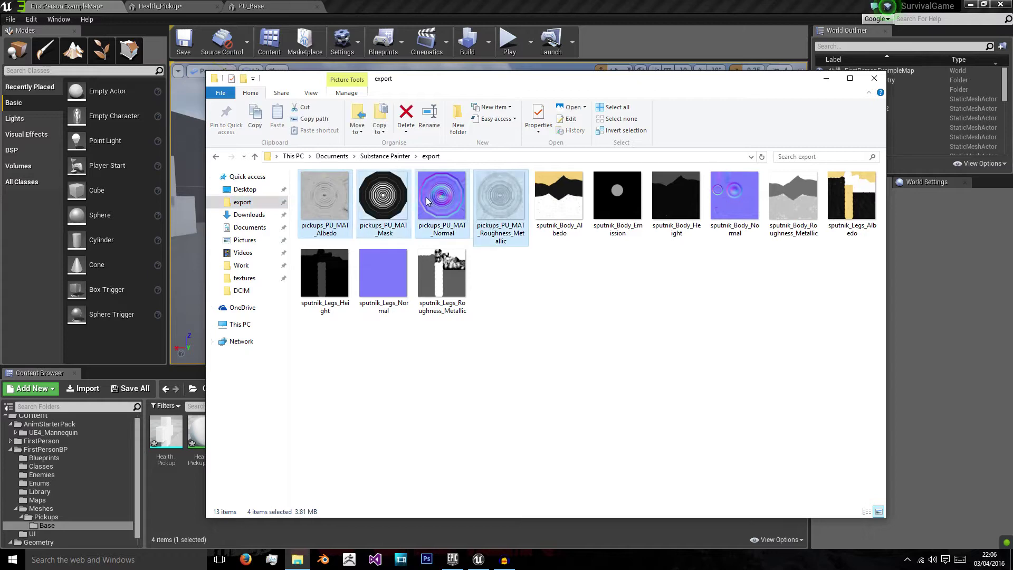
left_click_drag(428, 200, 185, 495)
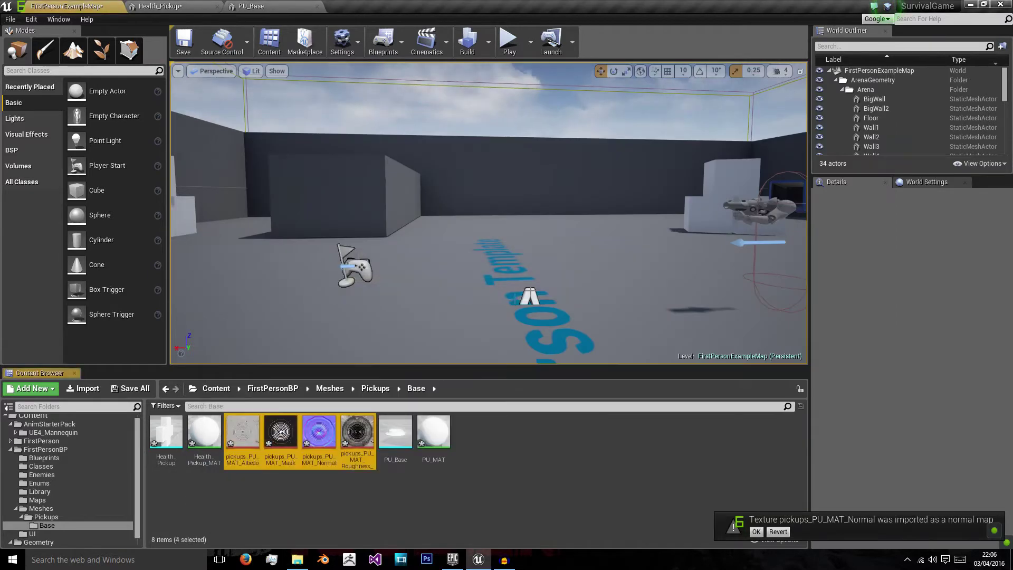
left_click(477, 452)
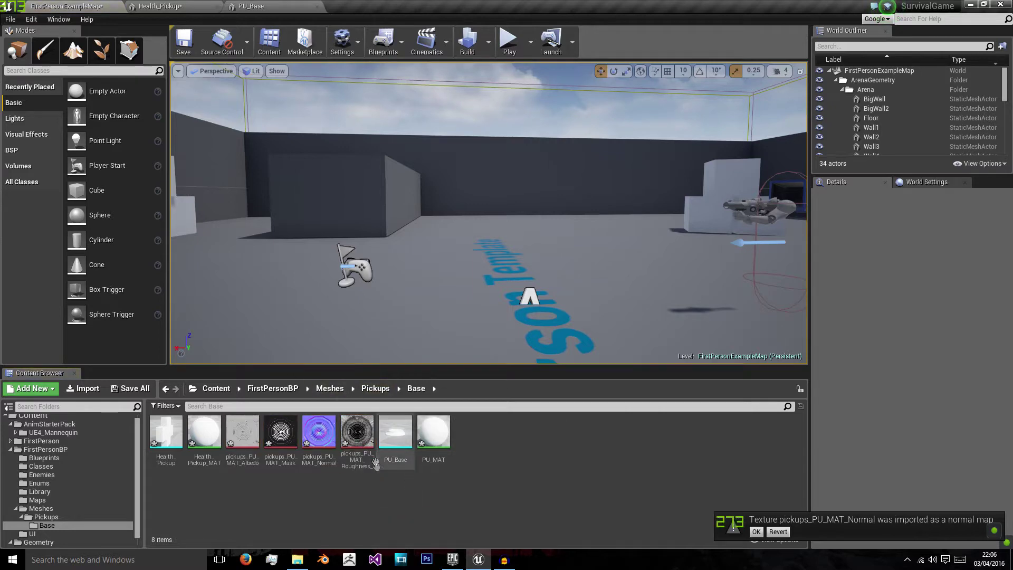
right_click(477, 452)
key("Escape")
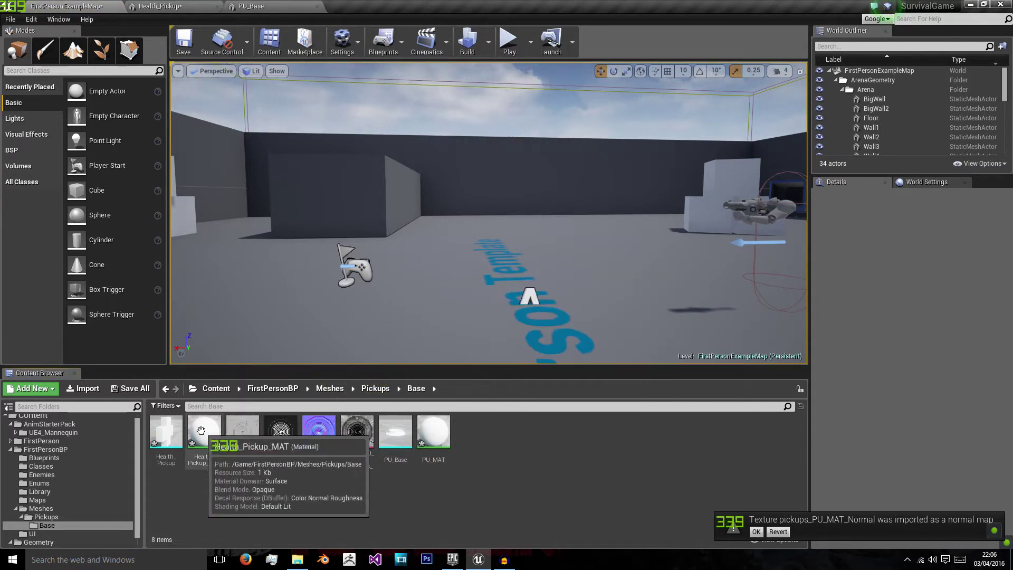
Move the Health_Pickup mesh and Health_Pickup_MAT material from Base into the parent Pickups folder and open that folder.
left_click(193, 434)
left_click(176, 434)
left_click(205, 434, "ctrl")
mouse_move(210, 437)
left_mouse_down()
mouse_move(90, 520)
mouse_move(93, 535)
left_mouse_up()
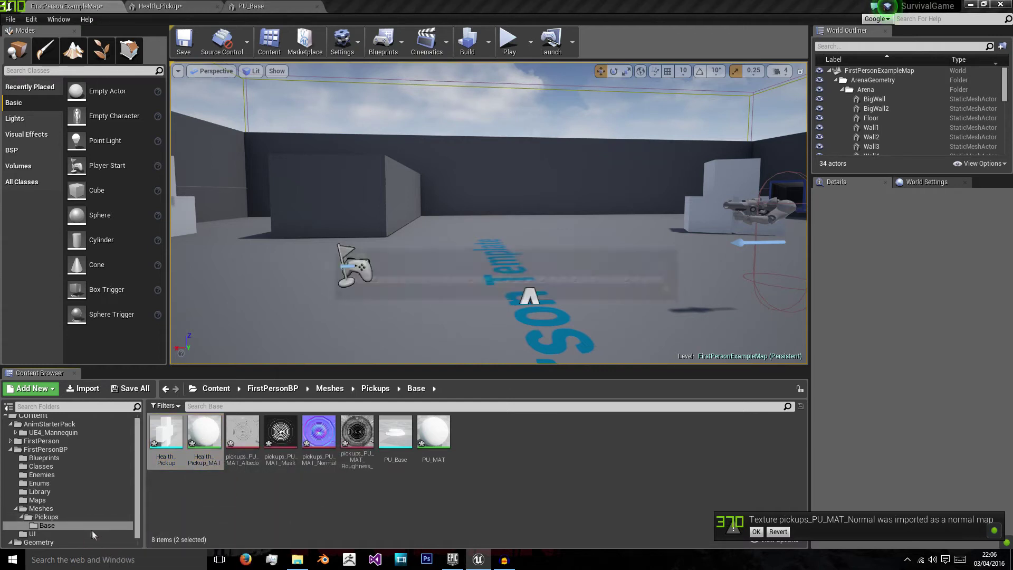
left_click(71, 516)
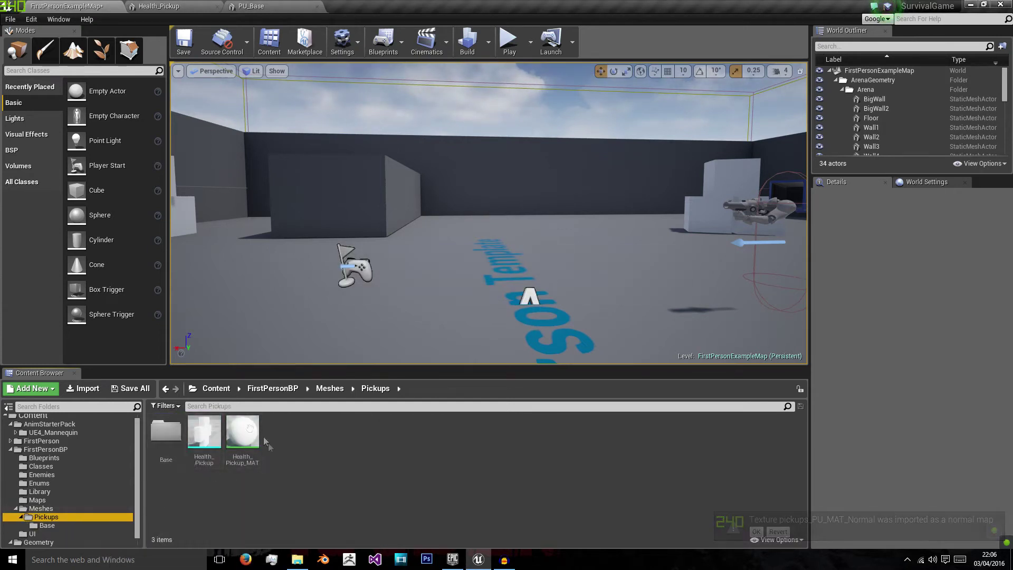
Open the PU_MAT material from the Base folder and delete the default vector parameter node feeding Base Color.
left_click(166, 432)
double_click(166, 432)
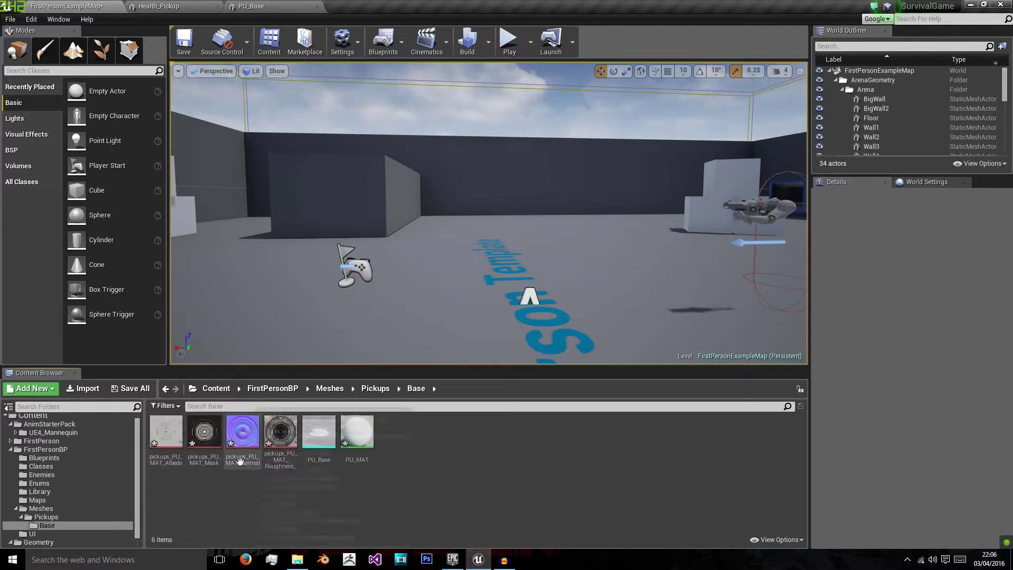
left_click(363, 451)
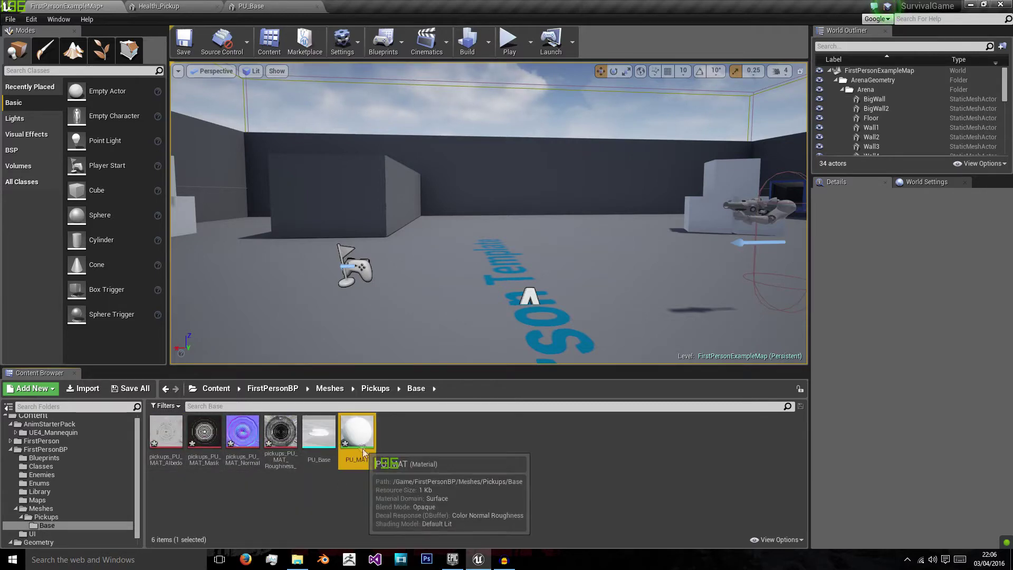
double_click(363, 452)
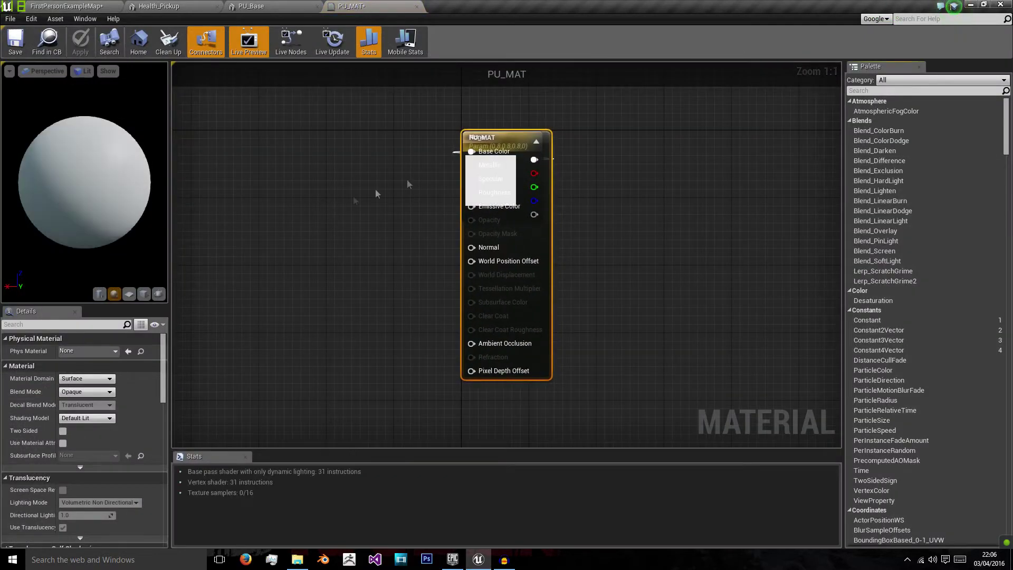
left_click_drag(521, 144, 588, 137)
left_click_drag(513, 142, 320, 126)
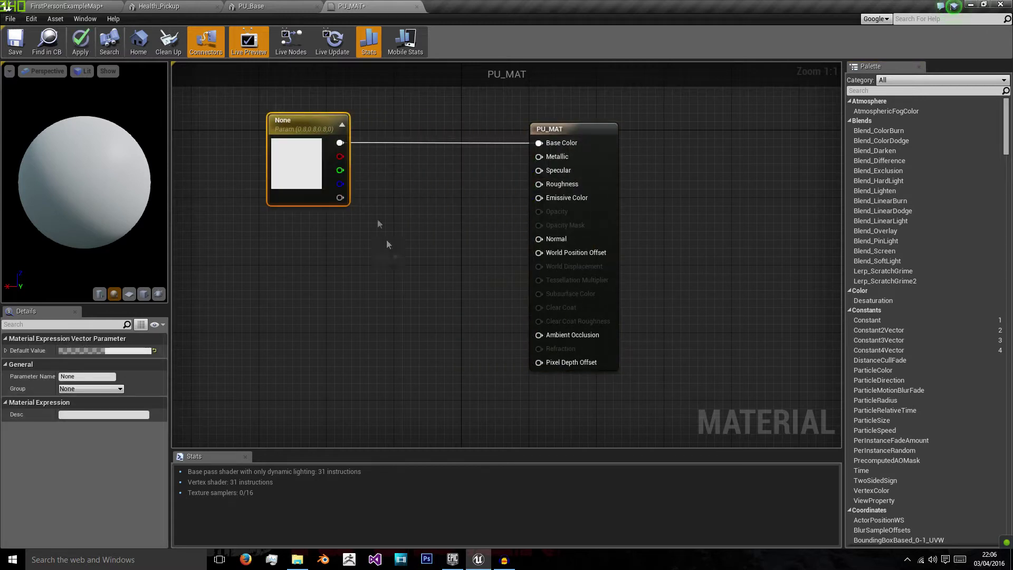
key("Delete")
Add a Texture Sample node to the PU_MAT graph and connect its colour output to Base Color.
right_click_drag(442, 186, 456, 246)
scroll(457, 246, "down", 1)
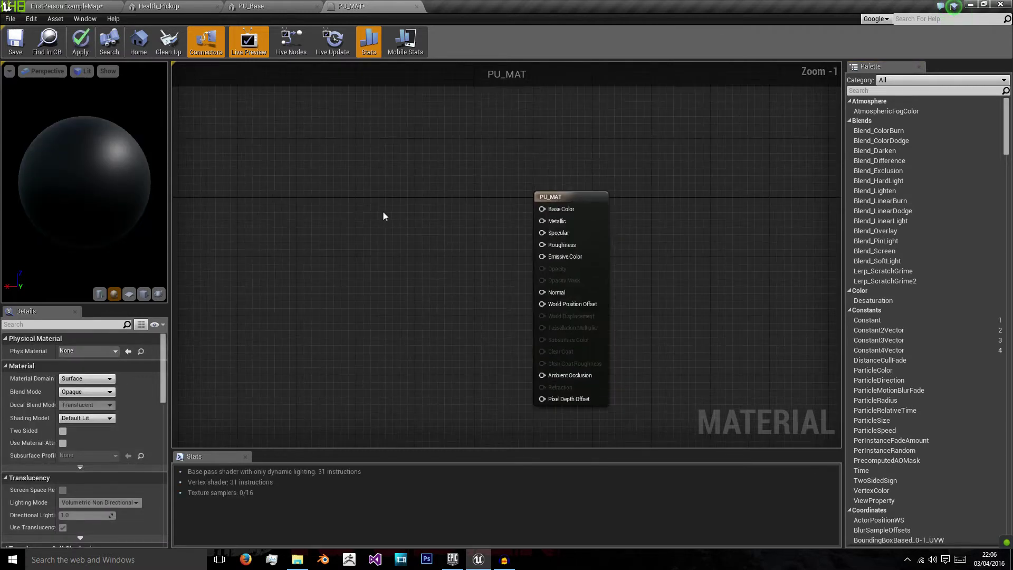
right_click(383, 213)
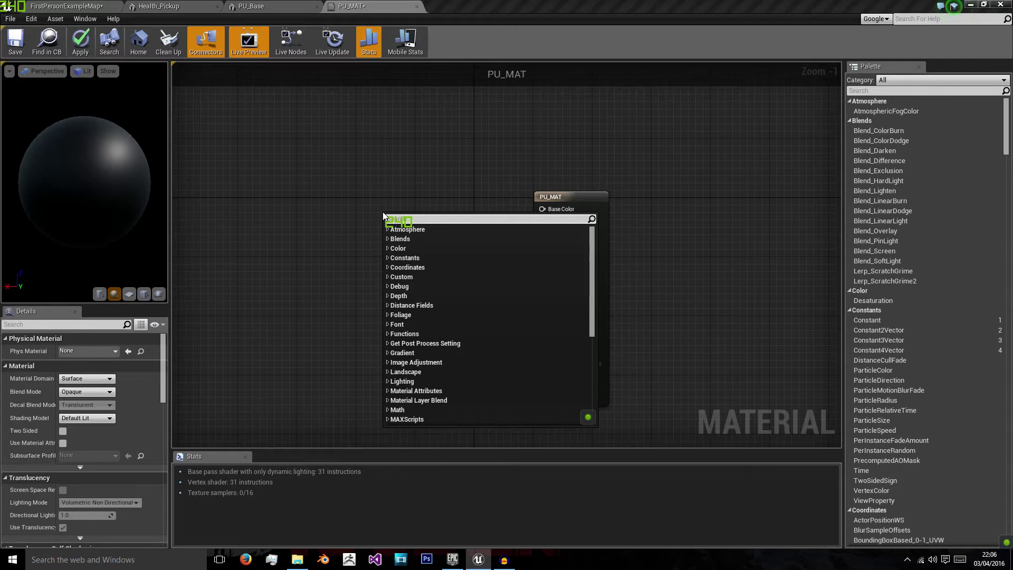
type("texture")
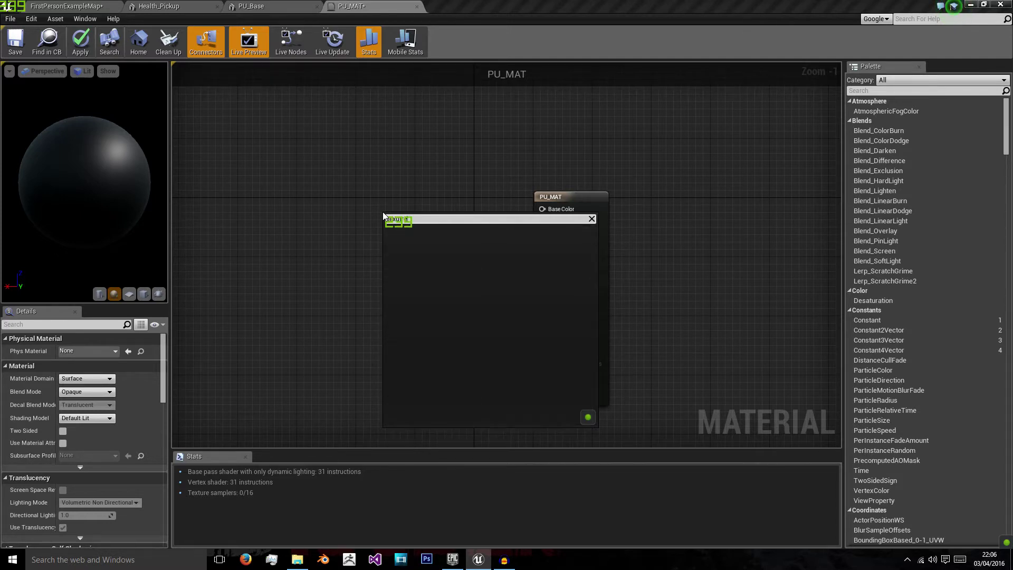
key("BackSpace")
key("BackSpace")
key("BackSpace")
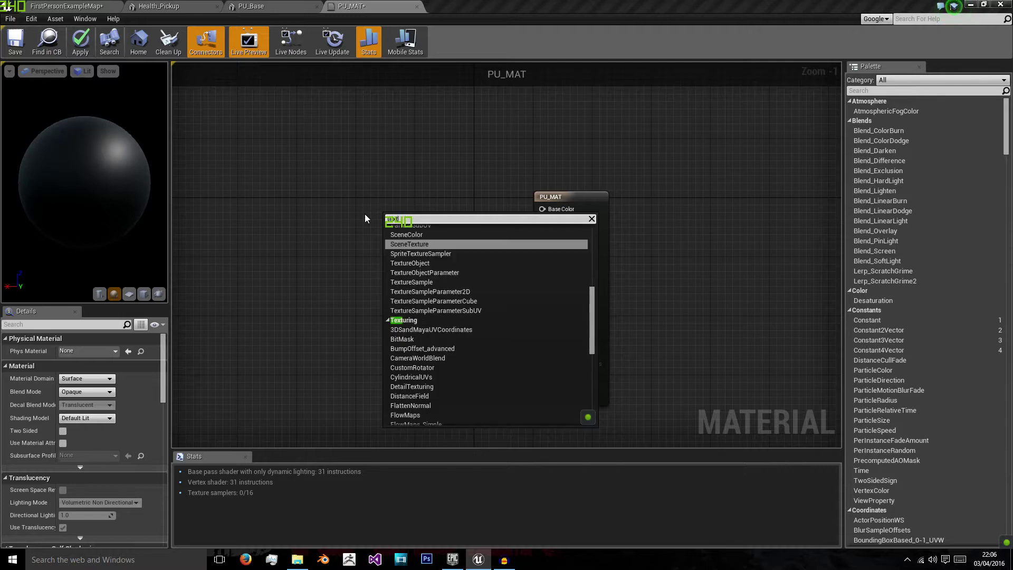
type("ure s")
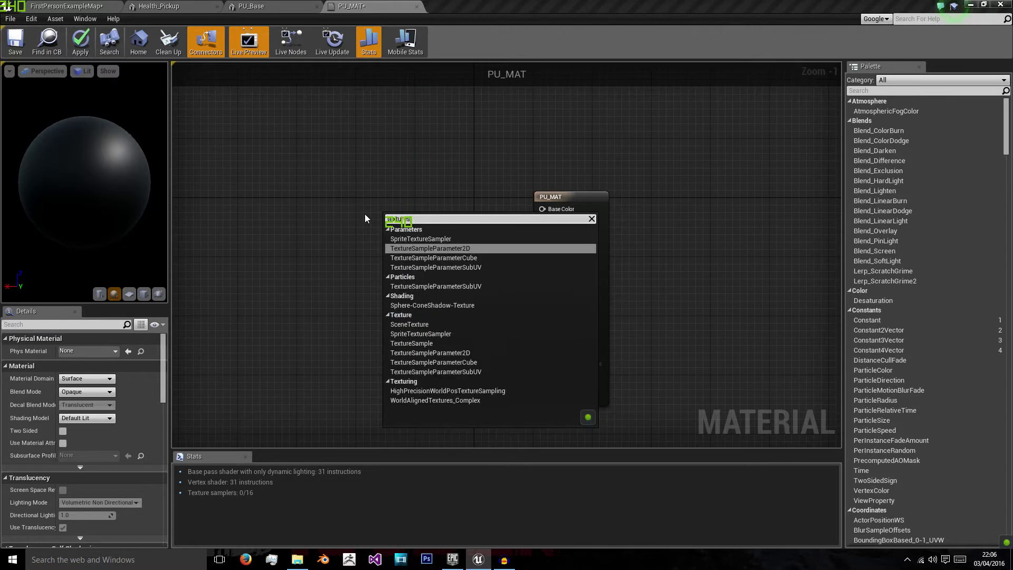
left_click(434, 342)
left_click_drag(390, 230, 382, 187)
left_click(446, 150)
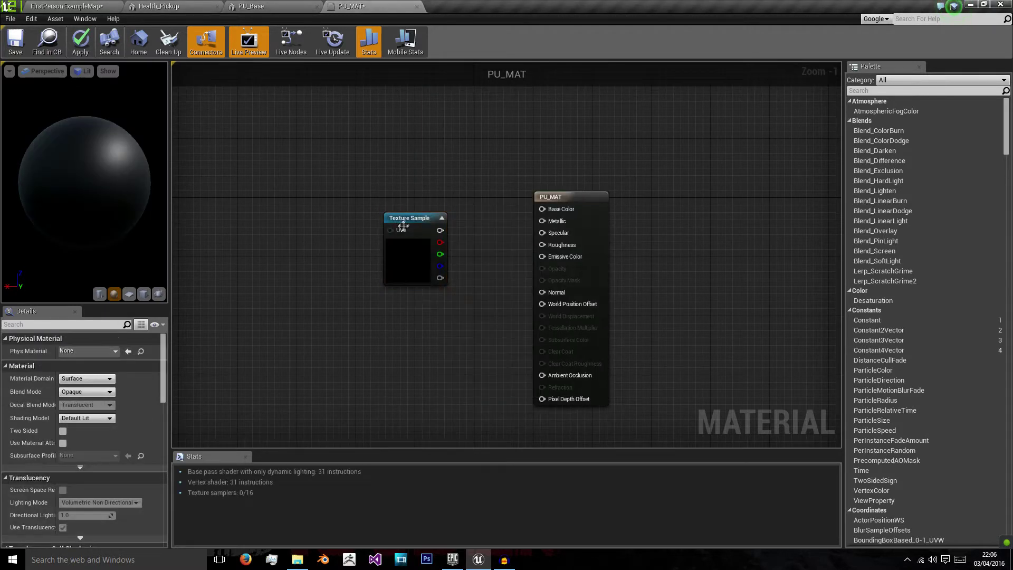
left_click_drag(403, 226, 542, 209)
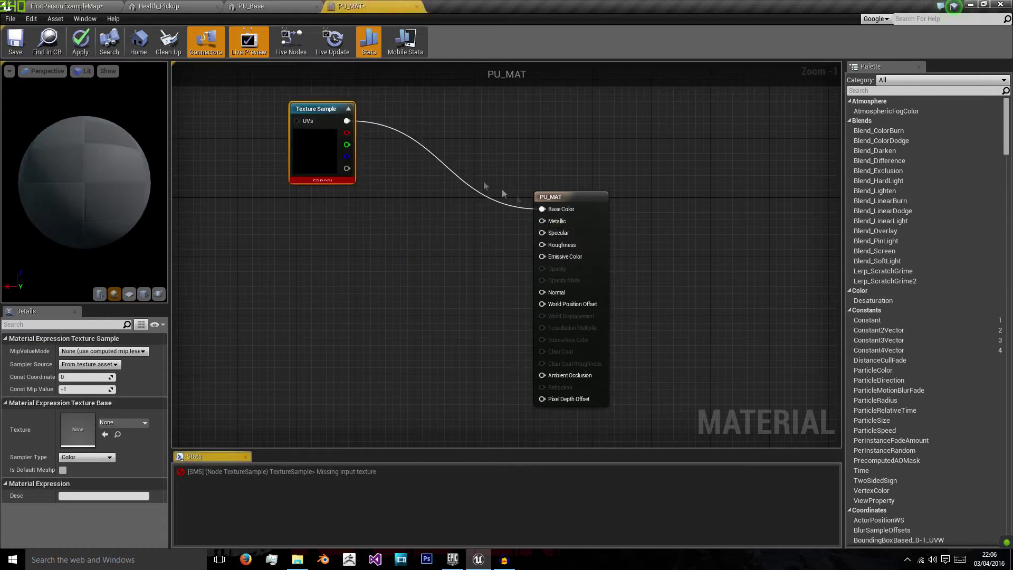
Duplicate the Texture Sample node twice and stack the copies beneath the original.
key("ctrl+v")
left_click_drag(397, 205, 318, 206)
key("ctrl+w")
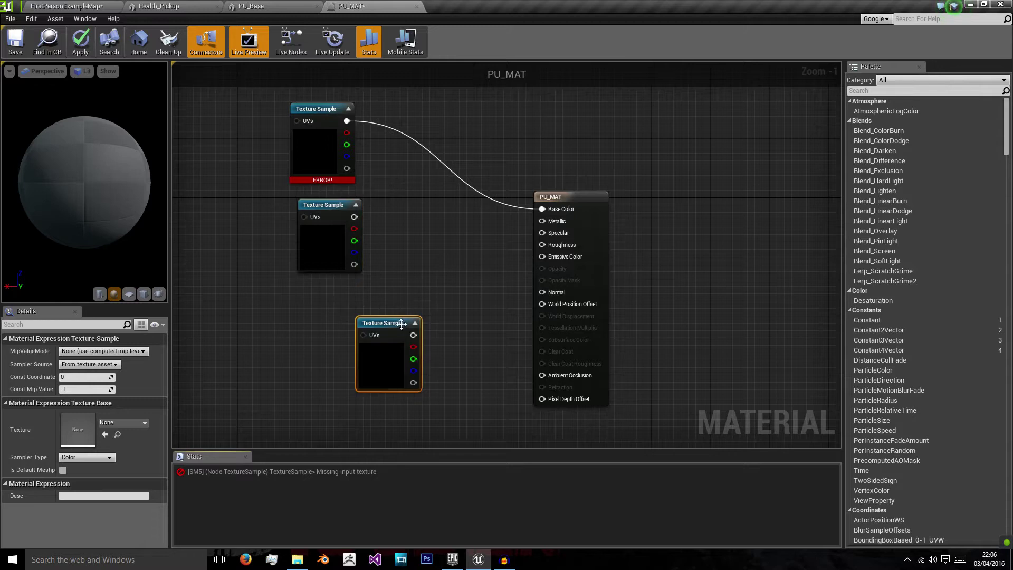
left_click_drag(401, 324, 345, 329)
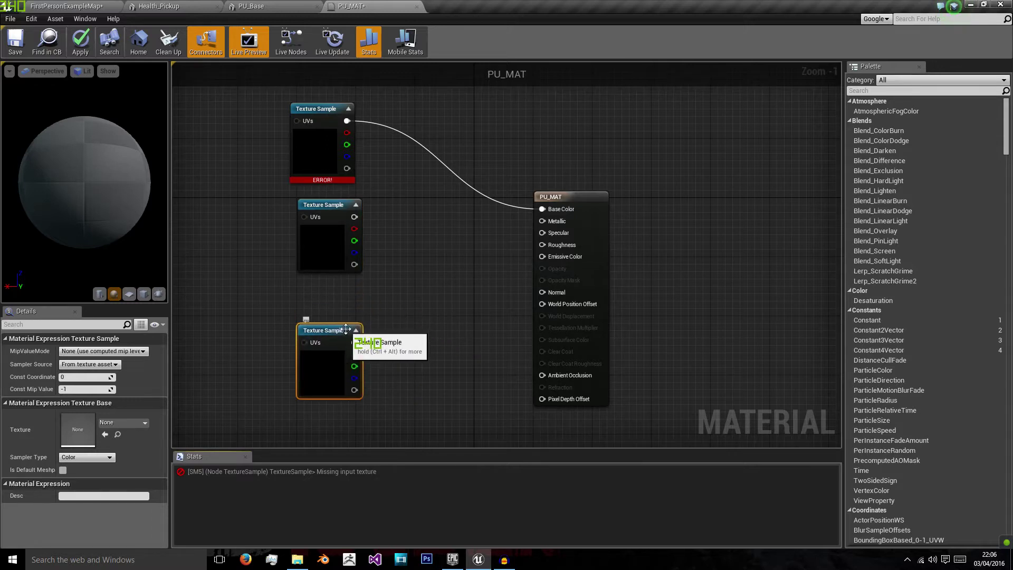
Assign pickups_PU_MAT_Albedo to the Texture Sample connected to Base Color.
left_click(322, 159)
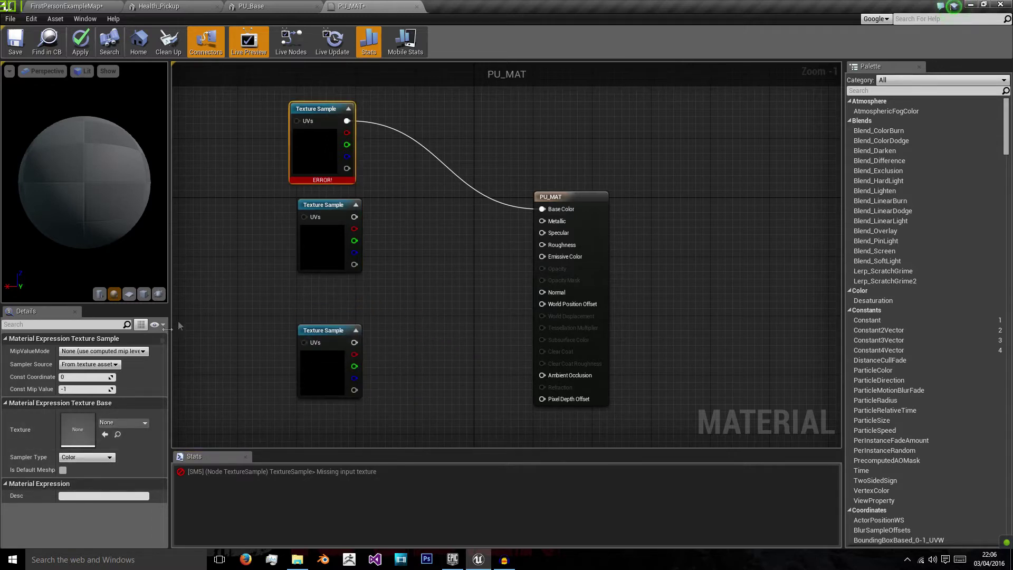
left_click(129, 421)
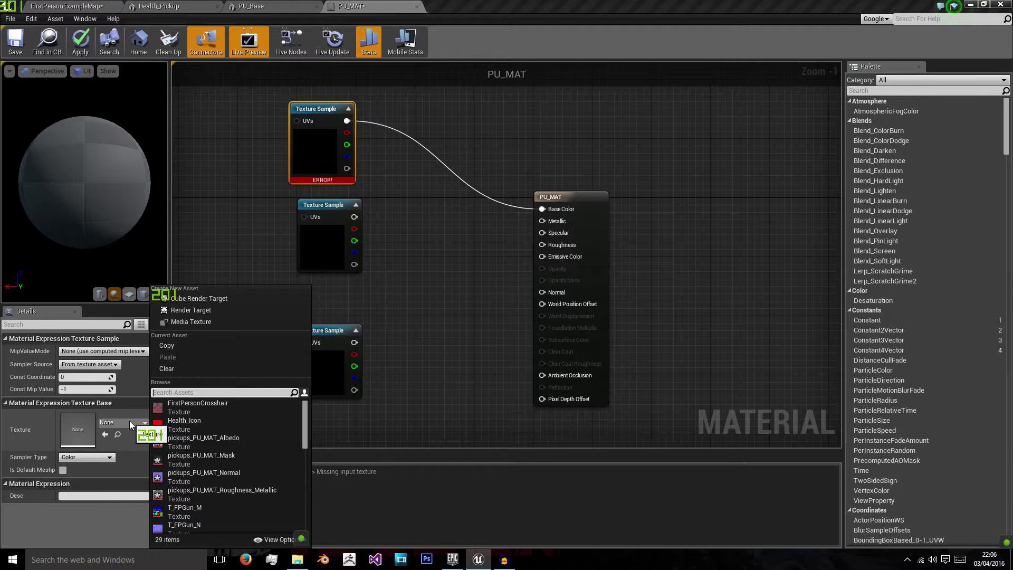
left_click(244, 442)
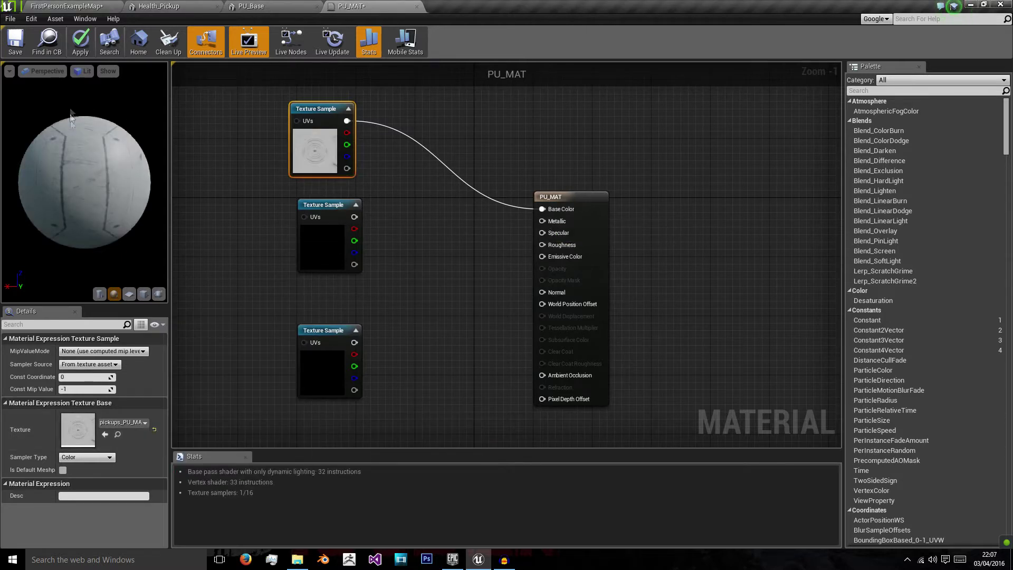
left_click_drag(72, 192, 145, 195)
Assign pickups_PU_MAT_Normal to the lowest Texture Sample and connect its colour output to the material's Normal input.
left_click_drag(315, 206, 316, 213)
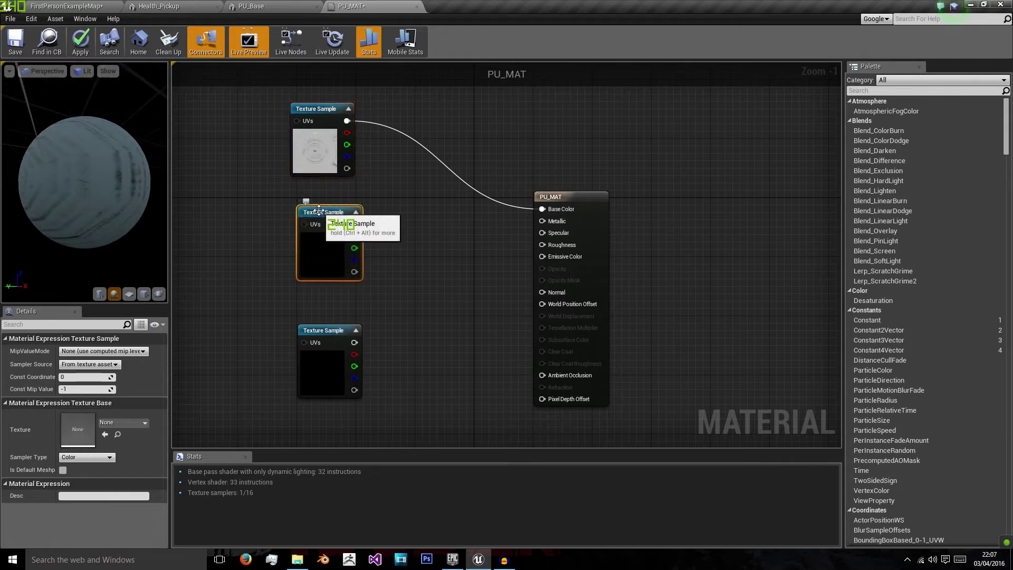
left_click(315, 328)
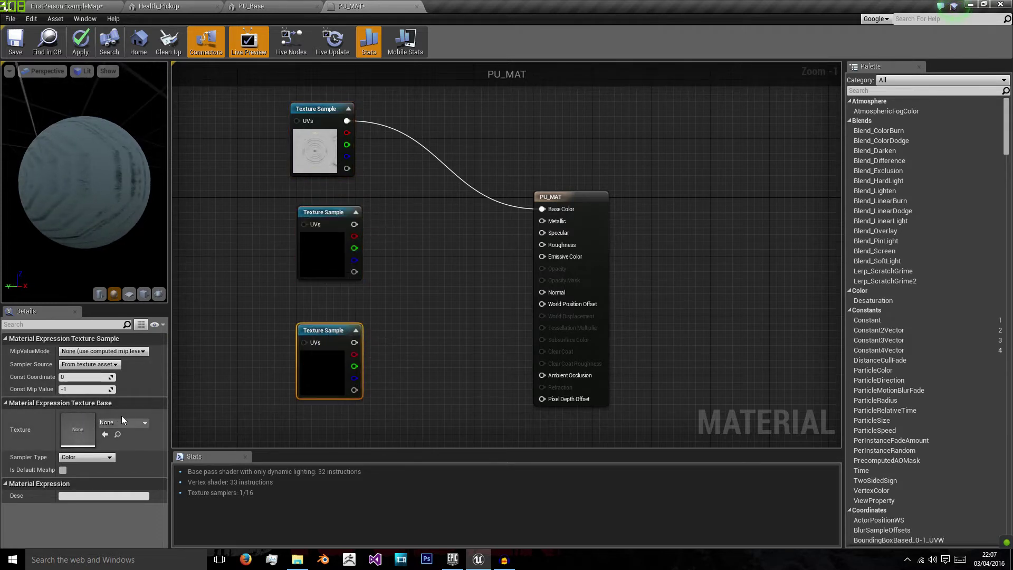
left_click(121, 422)
left_click(221, 472)
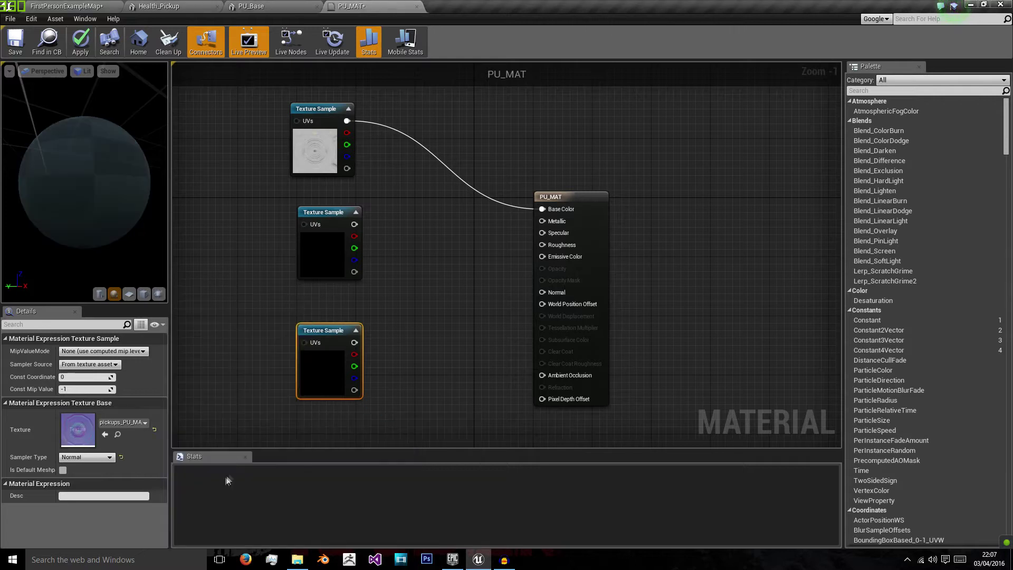
left_click_drag(354, 342, 542, 293)
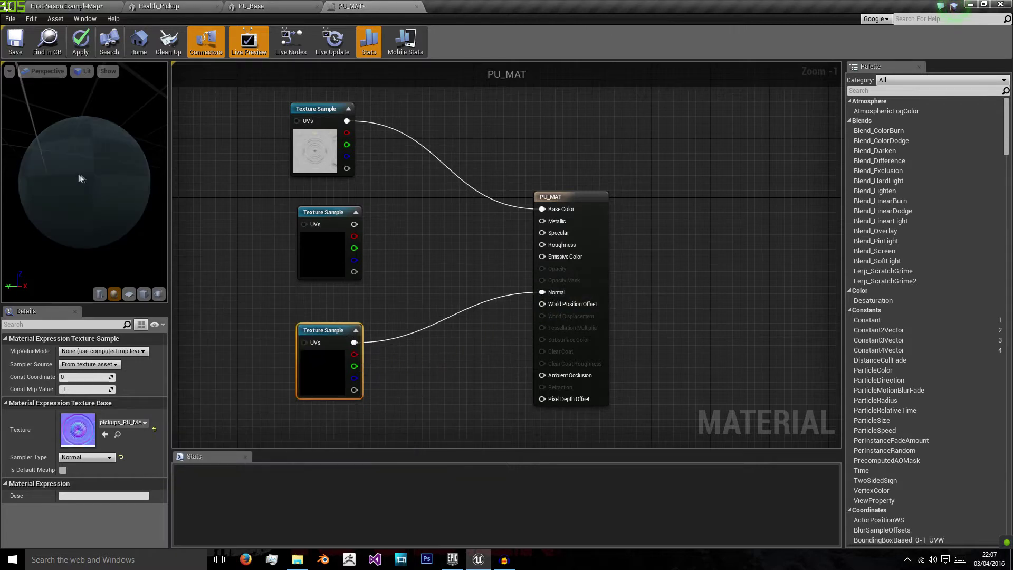
left_click_drag(68, 172, 68, 172)
right_click_drag(114, 180, 113, 181)
left_click_drag(114, 180, 114, 181)
right_click_drag(113, 185, 114, 186)
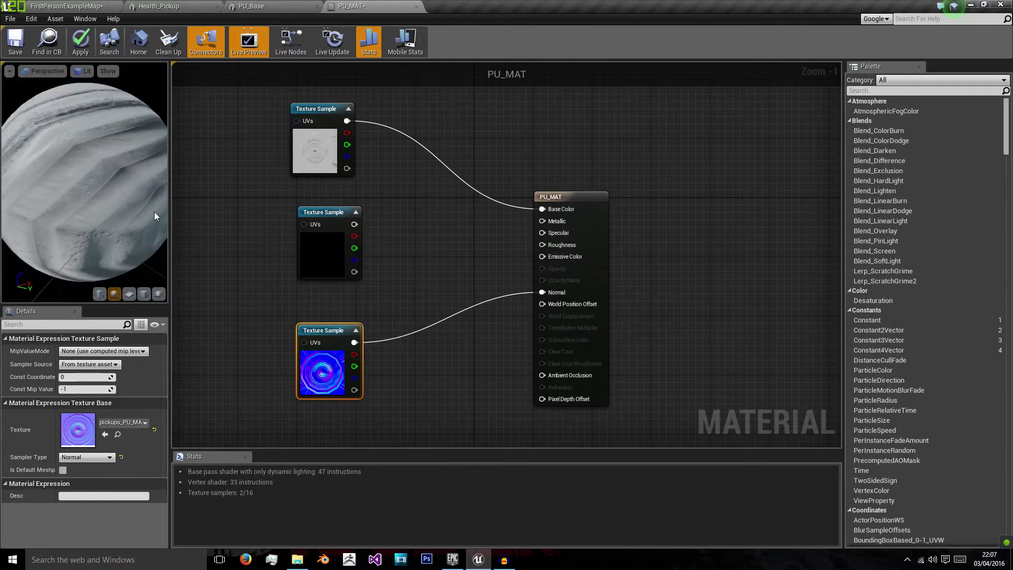
Assign pickups_PU_MAT_Roughness_Metallic to the middle Texture Sample.
left_click(325, 219)
left_click(121, 423)
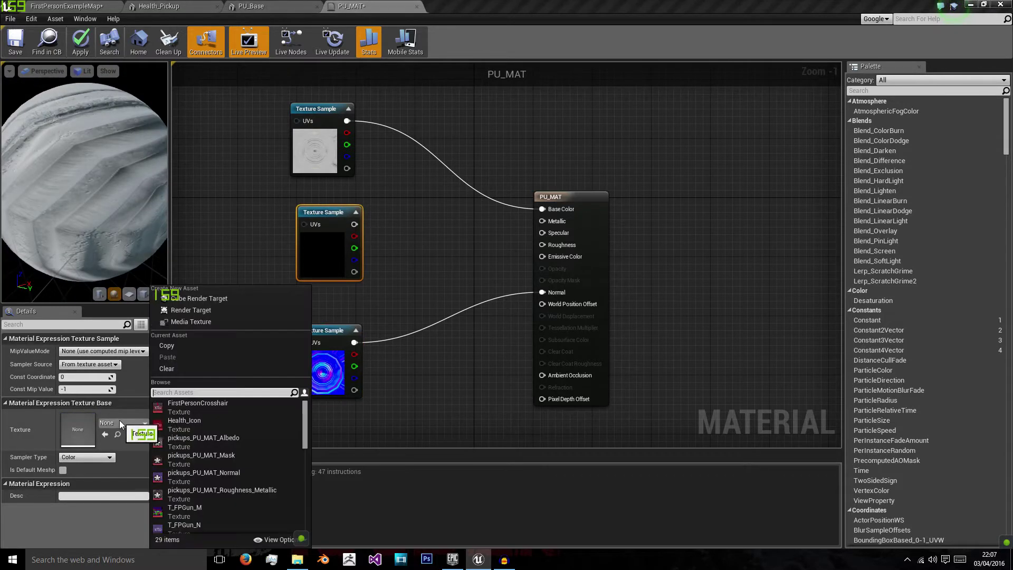
left_click(235, 497)
left_click_drag(67, 182, 80, 176)
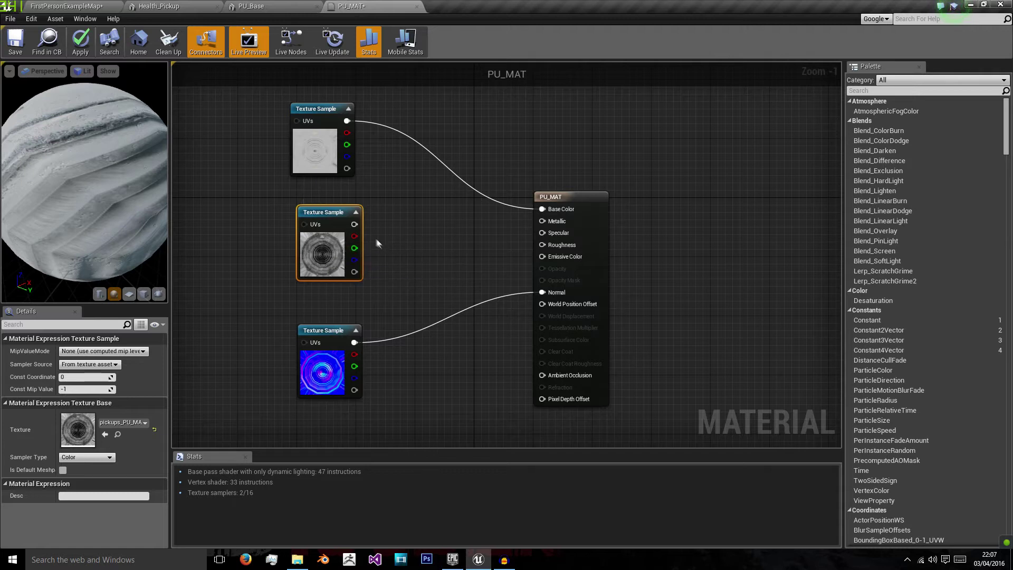
Connect the Roughness_Metallic sample's colour output to Metallic and its alpha output to Roughness.
left_click_drag(351, 228, 542, 221)
left_click(313, 211)
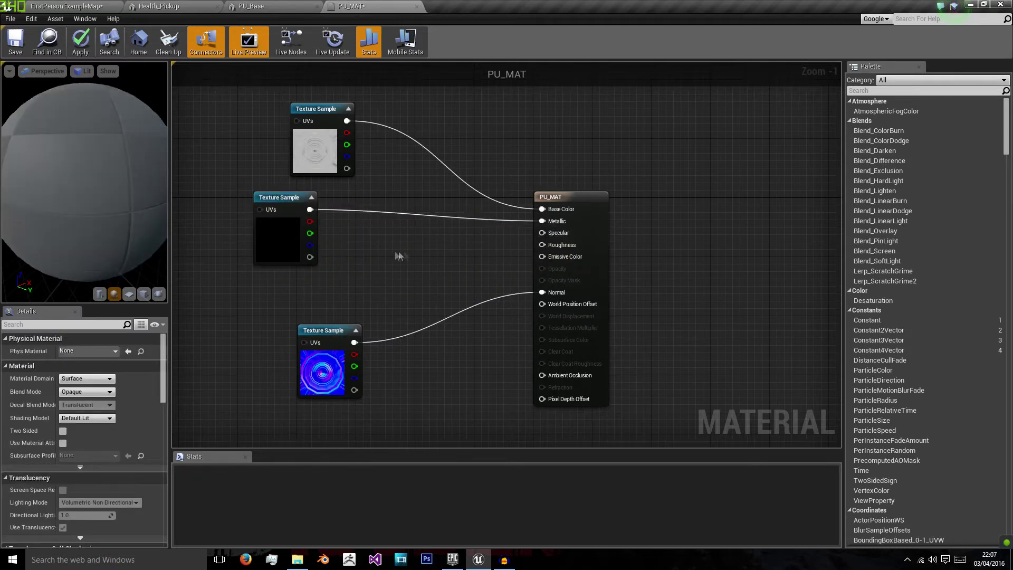
left_click_drag(125, 205, 134, 254)
left_click_drag(311, 257, 542, 246)
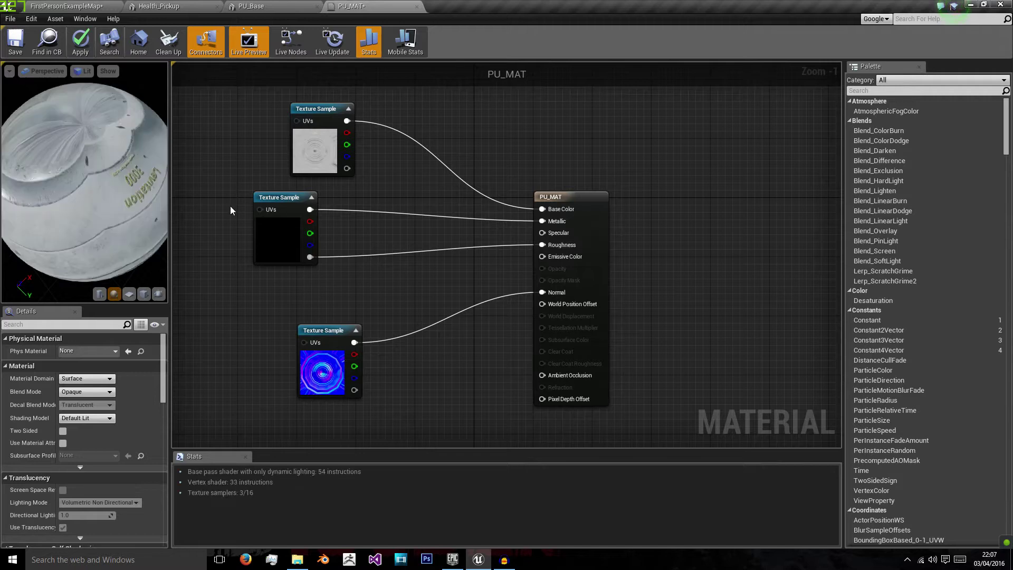
Align the Roughness_Metallic and Normal texture samples in a column under the Albedo sample.
left_click_drag(277, 220, 313, 217)
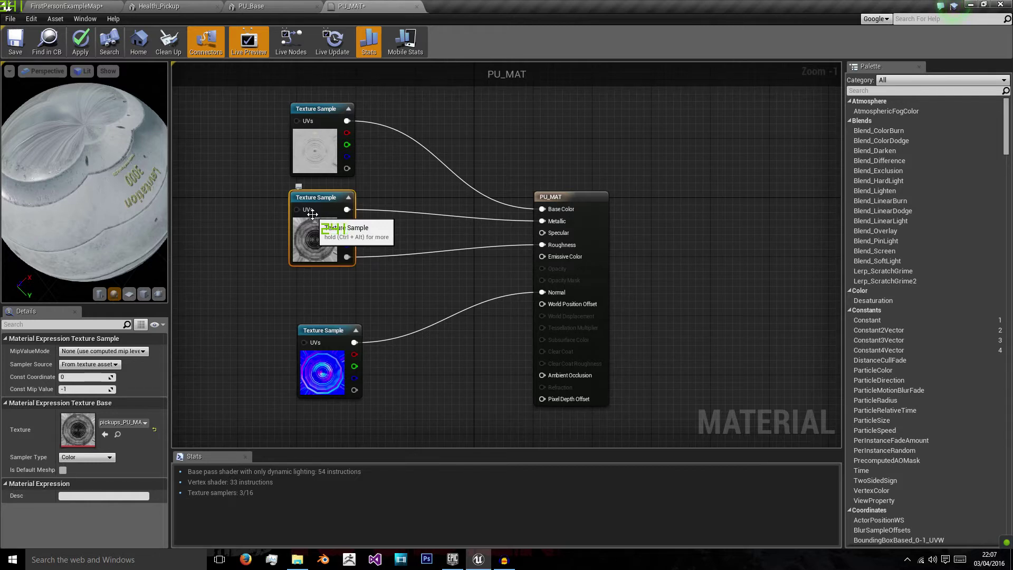
left_click(322, 292)
left_click_drag(327, 327, 318, 309)
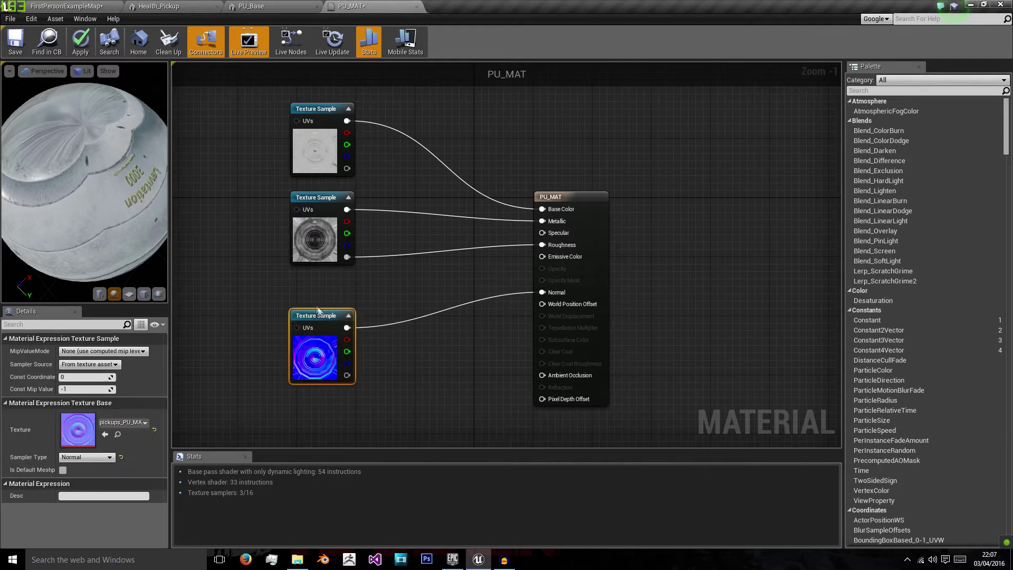
left_click(314, 300)
Check the textured surface on the preview sphere and apply the PU_MAT changes.
right_click_drag(314, 300, 410, 253)
scroll(401, 254, "down", 1)
left_click_drag(83, 161, 56, 108)
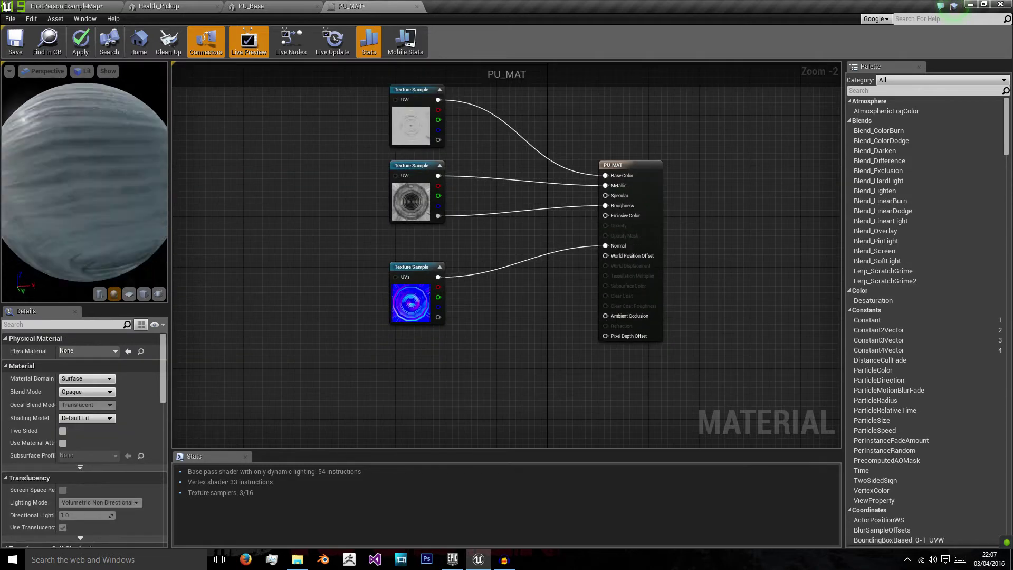
left_click_drag(95, 234, 95, 233)
left_click(81, 56)
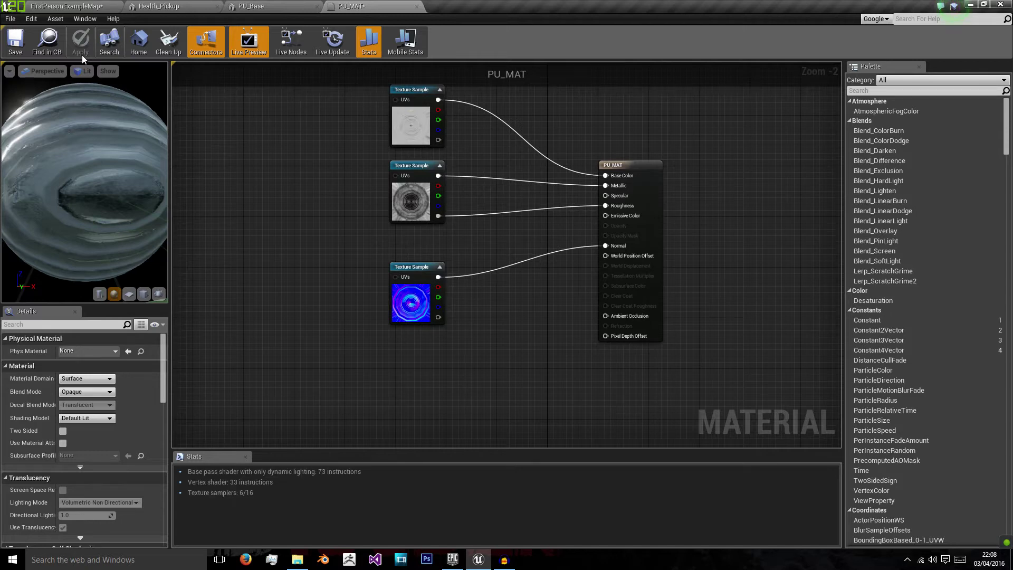
Duplicate the Roughness_Metallic texture sample, assign pickups_PU_MAT_Mask to the copy, and place it in the free area before the other samples.
right_click_drag(350, 263, 426, 294)
left_click(480, 202)
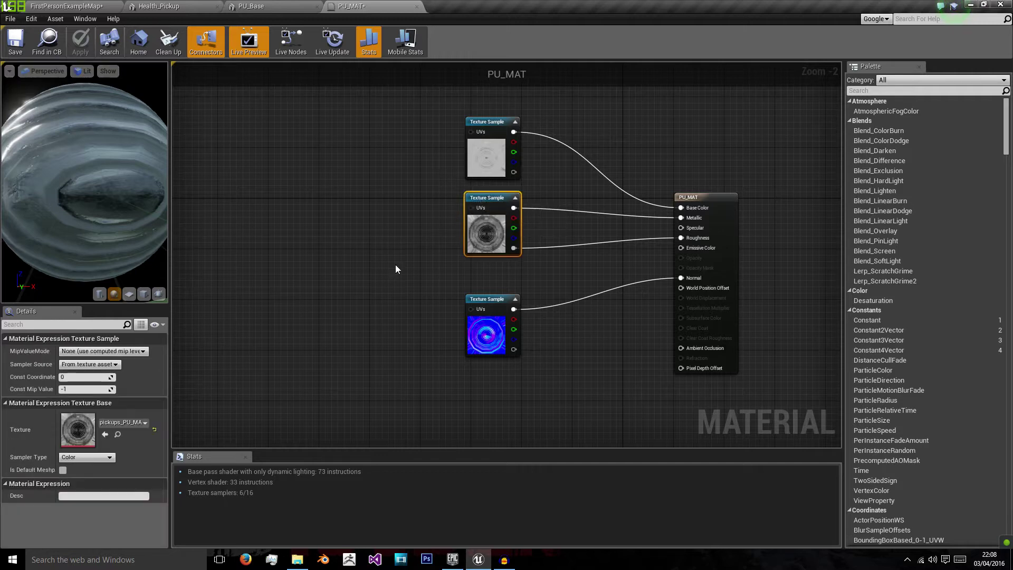
key("ctrl+w")
left_click_drag(401, 270, 272, 234)
left_click(127, 422)
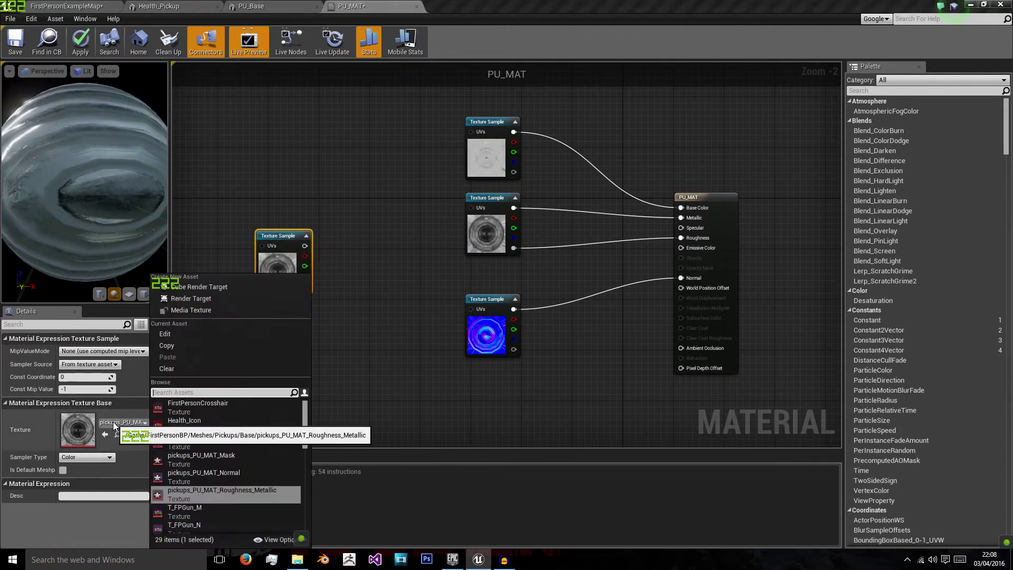
left_click(237, 457)
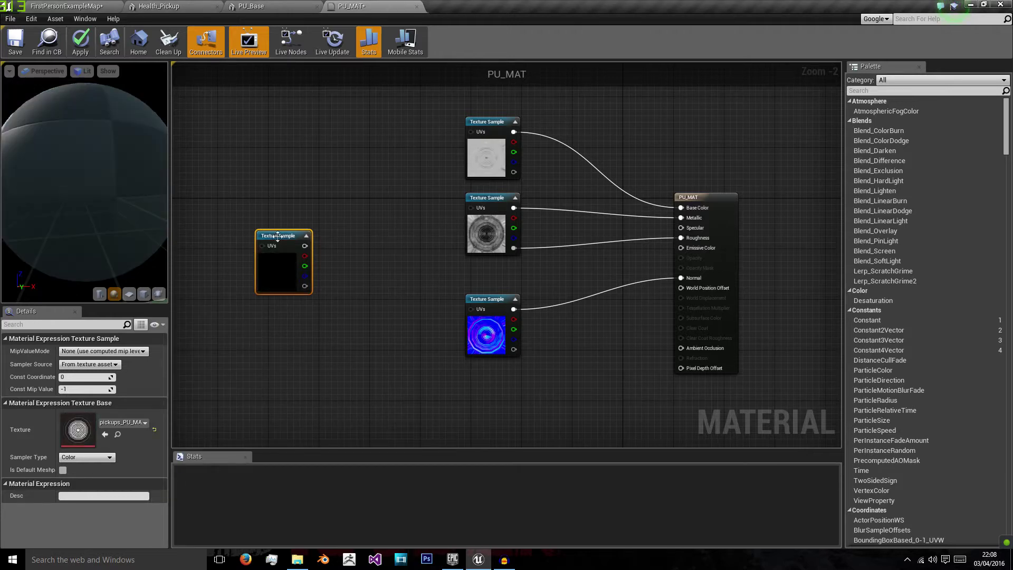
left_click_drag(278, 235, 290, 334)
Add a Constant3Vector node and place it above the Mask texture sample.
right_click(249, 258)
type("const")
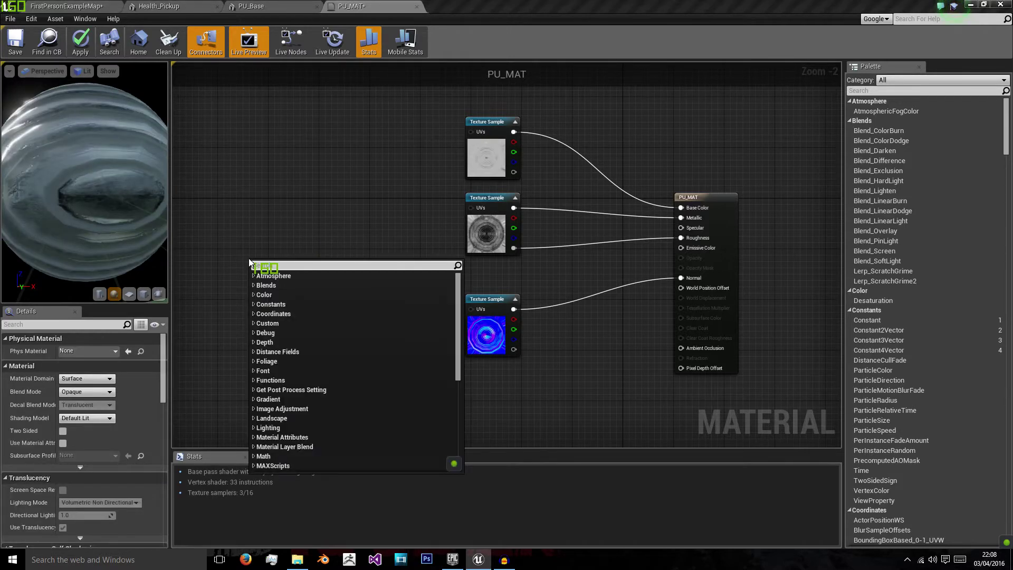
type("ant3")
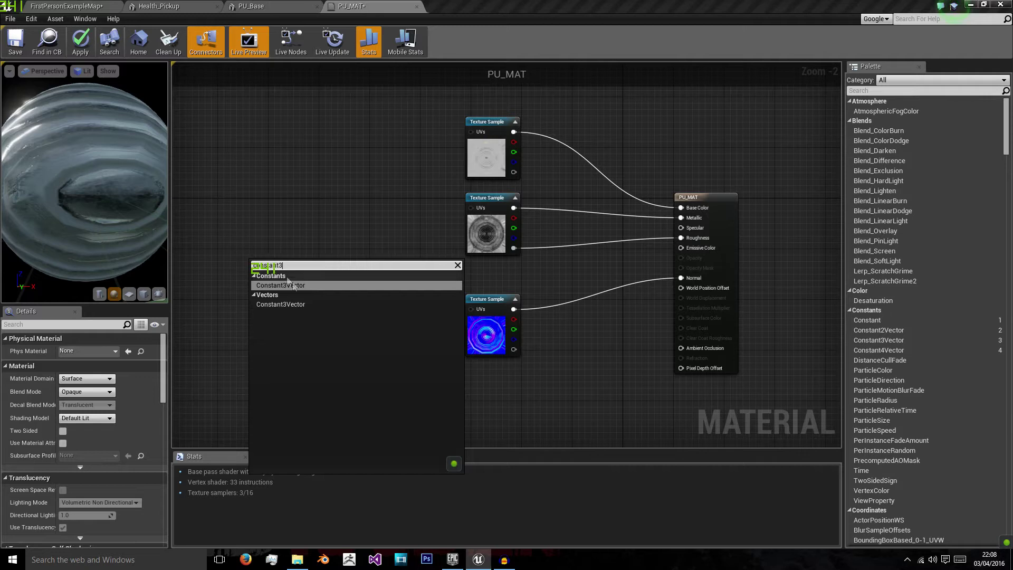
left_click(306, 288)
left_click_drag(273, 268, 262, 254)
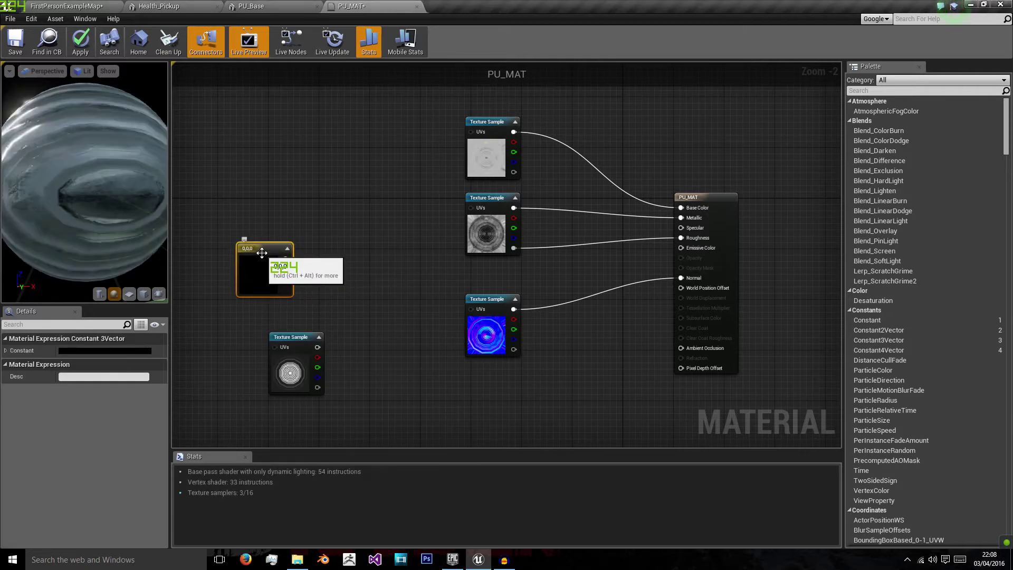
Convert the Constant3Vector node to a parameter and name it emitColour.
right_click(261, 252)
left_click(292, 261)
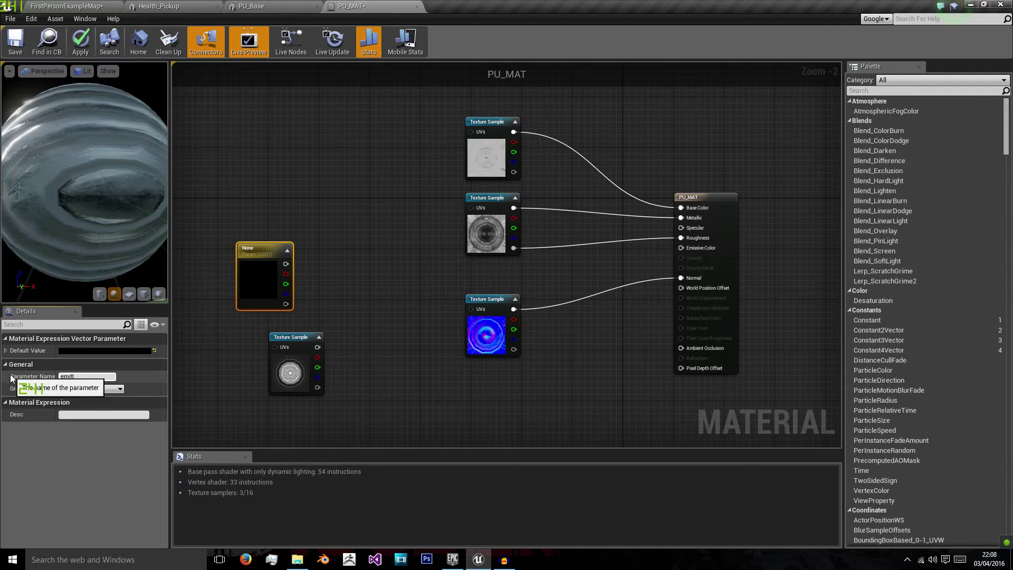
type("emitColour")
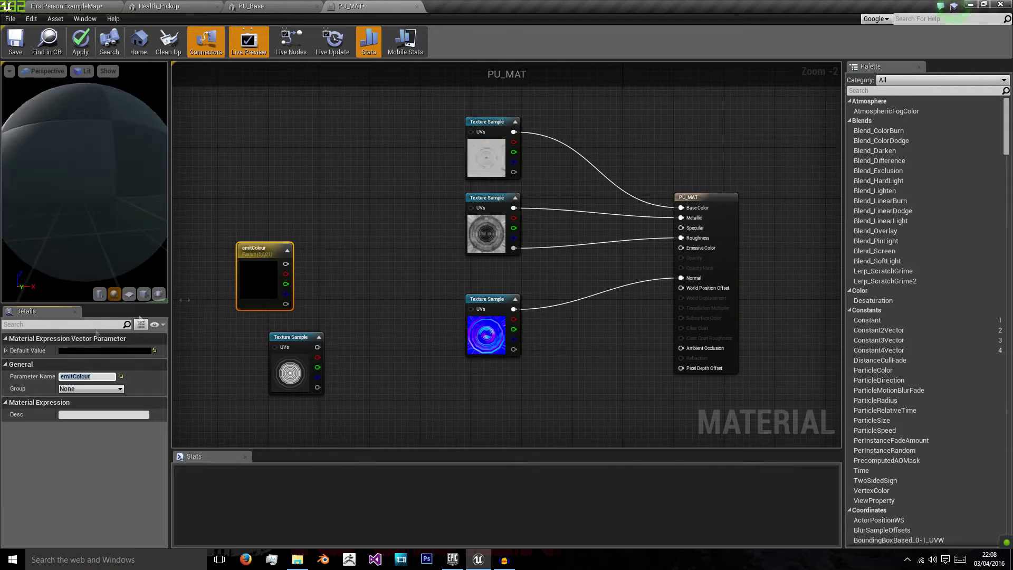
key("Return")
left_click(92, 375)
Set the emitColour default value to pure blue with a B channel value of 1.
left_click(105, 351)
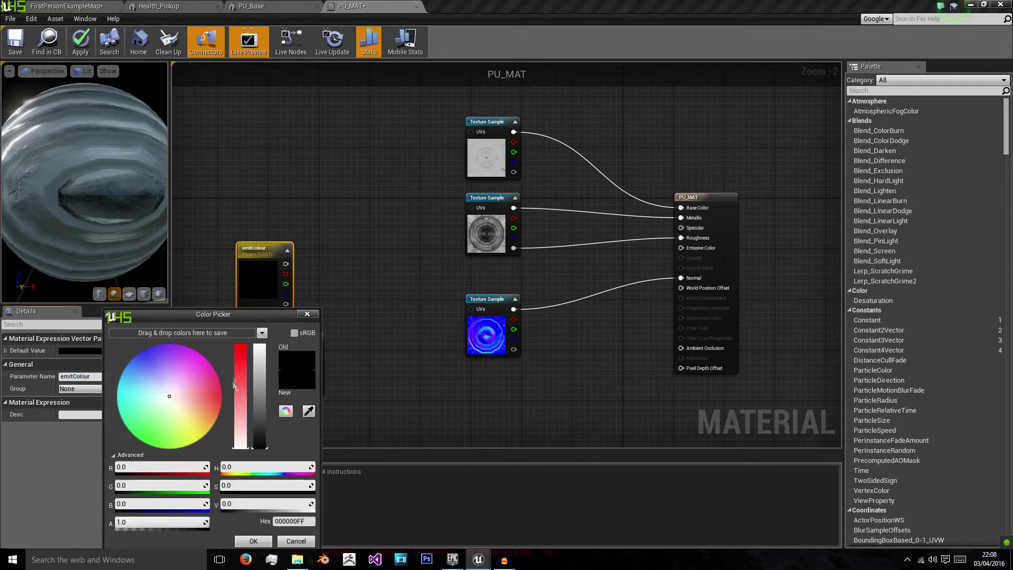
left_click(142, 504)
type("1")
key("Return")
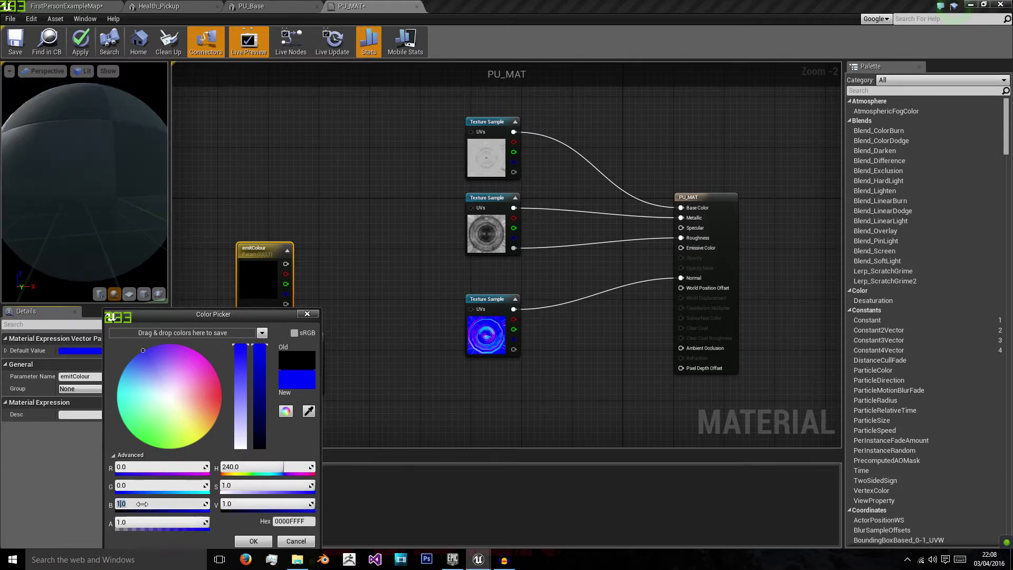
left_click(249, 540)
left_click(321, 308)
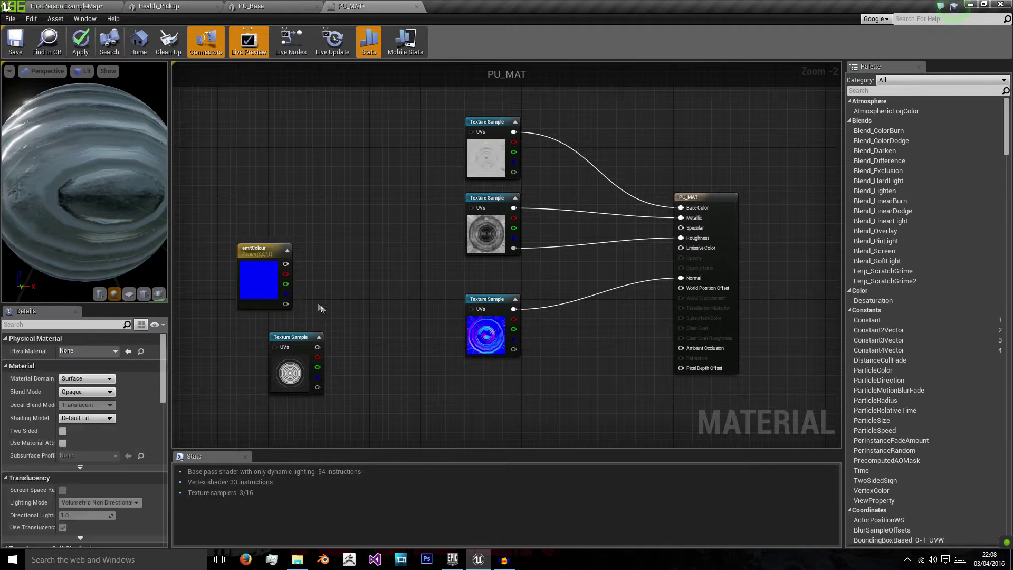
Add a Multiply node, connect emitColour to A and the Mask texture sample to B, and align the three nodes compactly.
left_click_drag(254, 251, 235, 239)
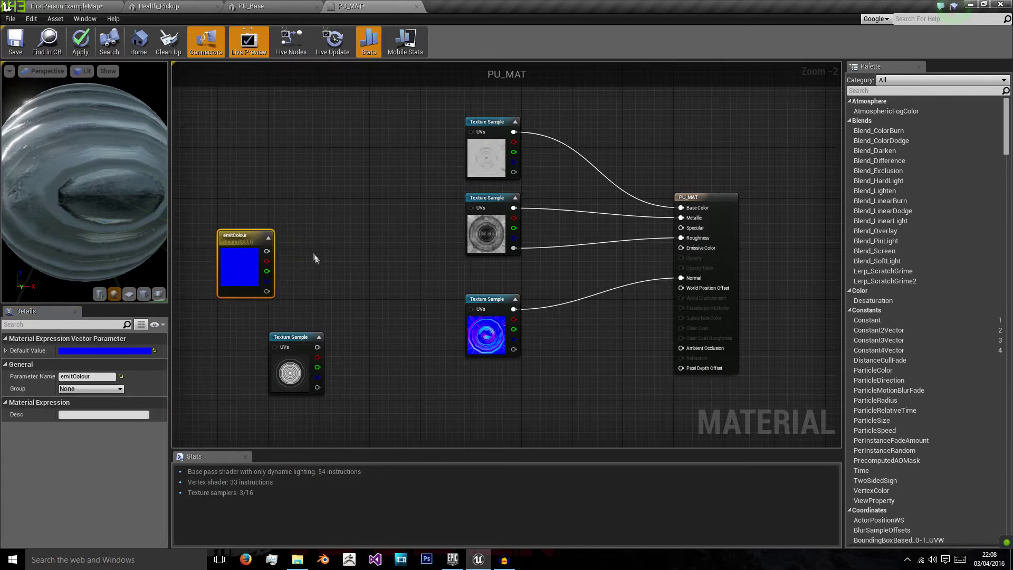
mouse_move(310, 336)
left_mouse_down()
mouse_move(290, 320)
mouse_move(304, 317)
left_mouse_up()
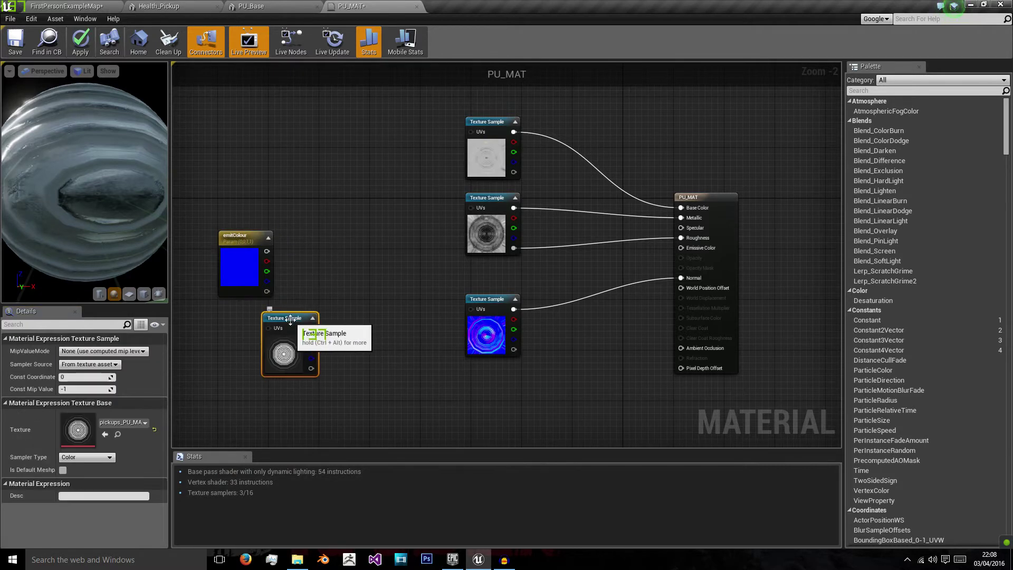
left_click(353, 297)
left_click(351, 293)
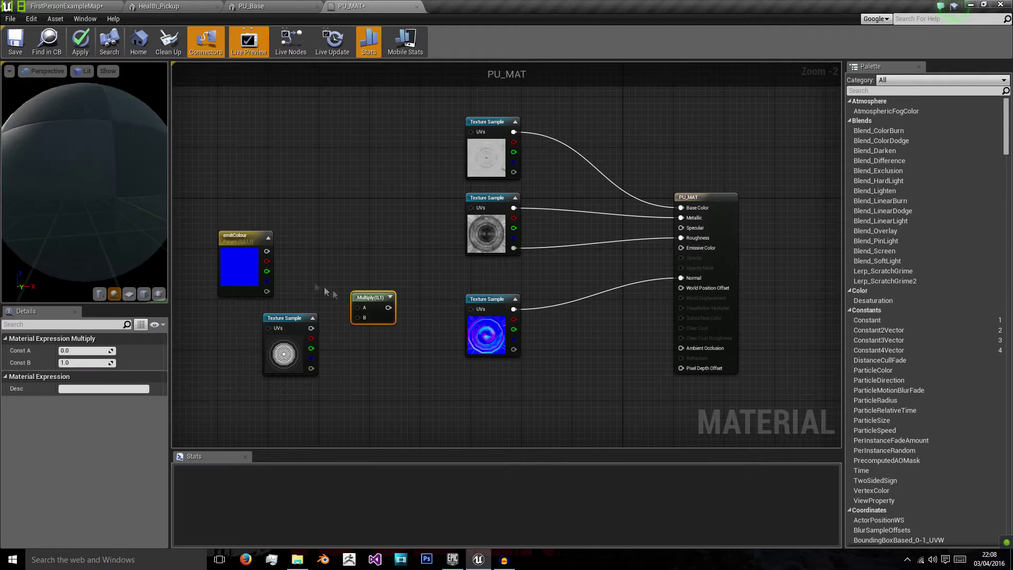
left_click_drag(267, 251, 359, 317)
left_click_drag(362, 298, 347, 262)
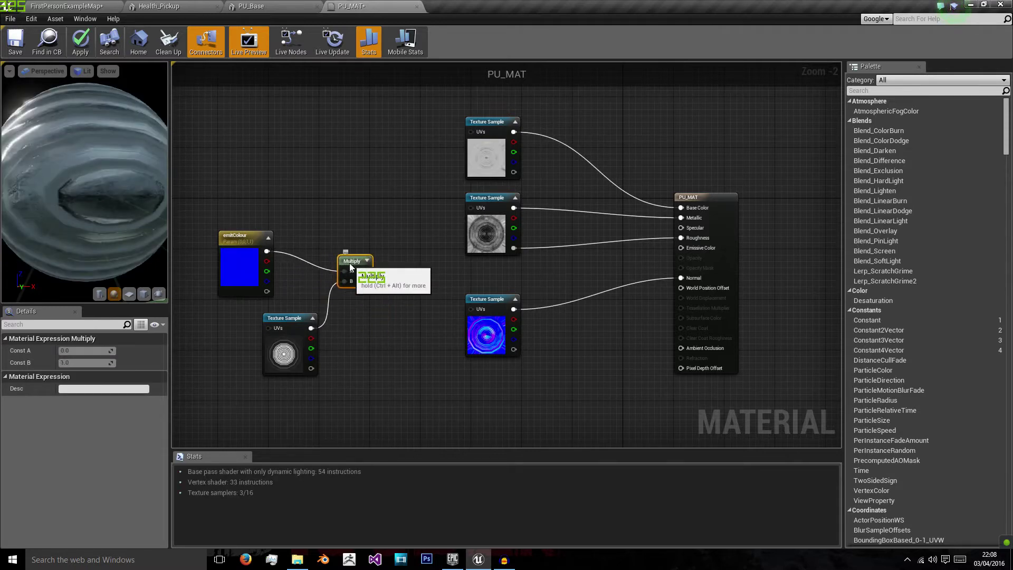
left_click_drag(296, 318, 252, 319)
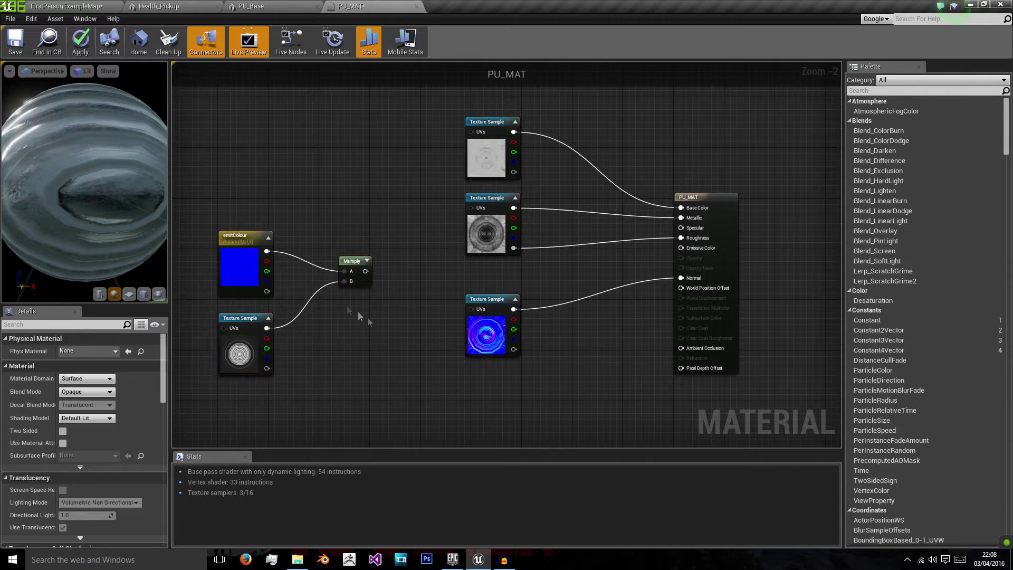
Move the Normal texture sample further down to free space below the Roughness_Metallic sample.
right_click_drag(358, 311, 331, 323)
left_click_drag(464, 309, 472, 379)
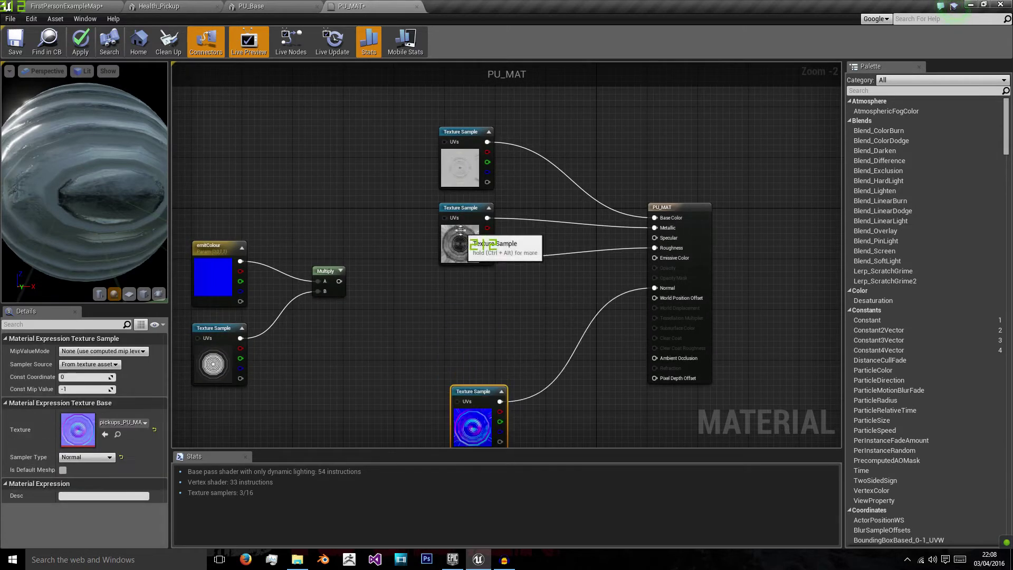
left_click(328, 274)
left_click(420, 332)
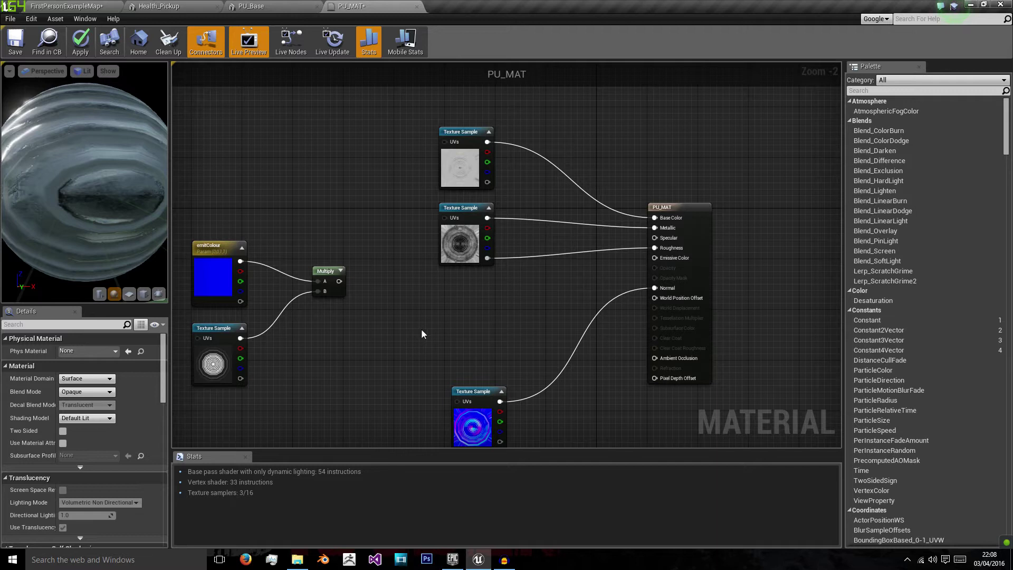
Add a scalar parameter named emitStrength with a default value of 5 and place it below the Multiply node.
left_click(399, 361)
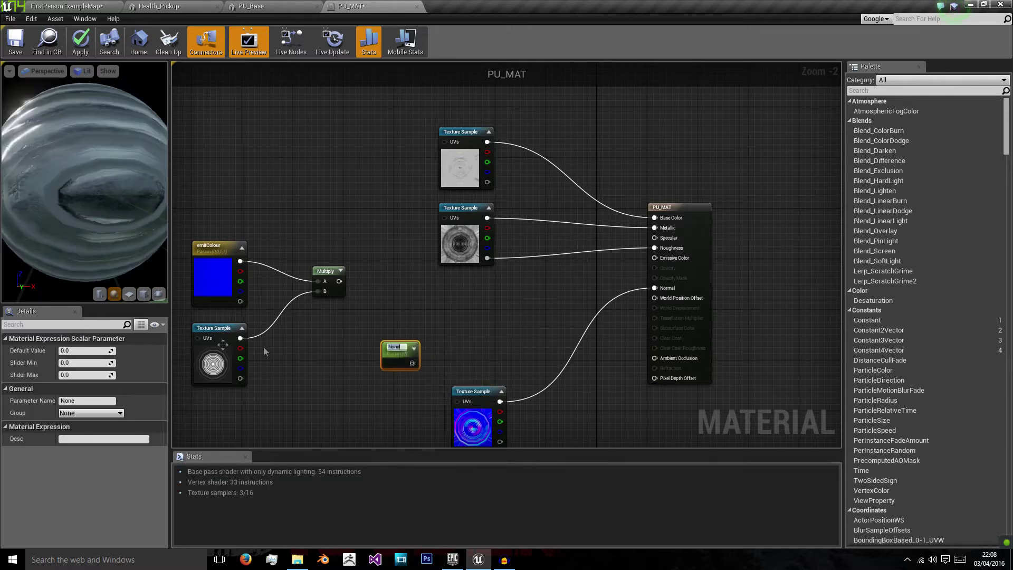
key("Return")
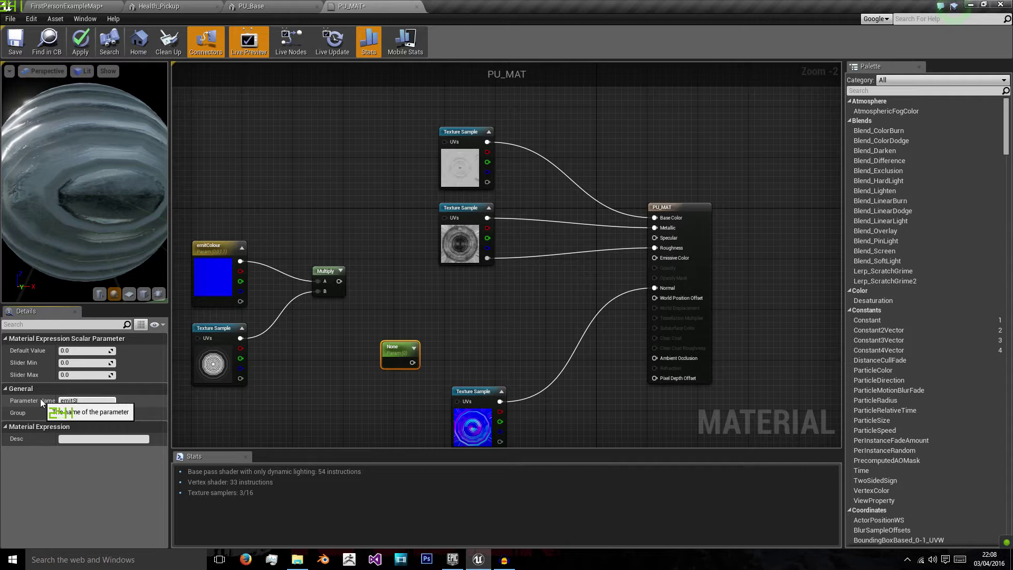
type("emitStrength")
key("Return")
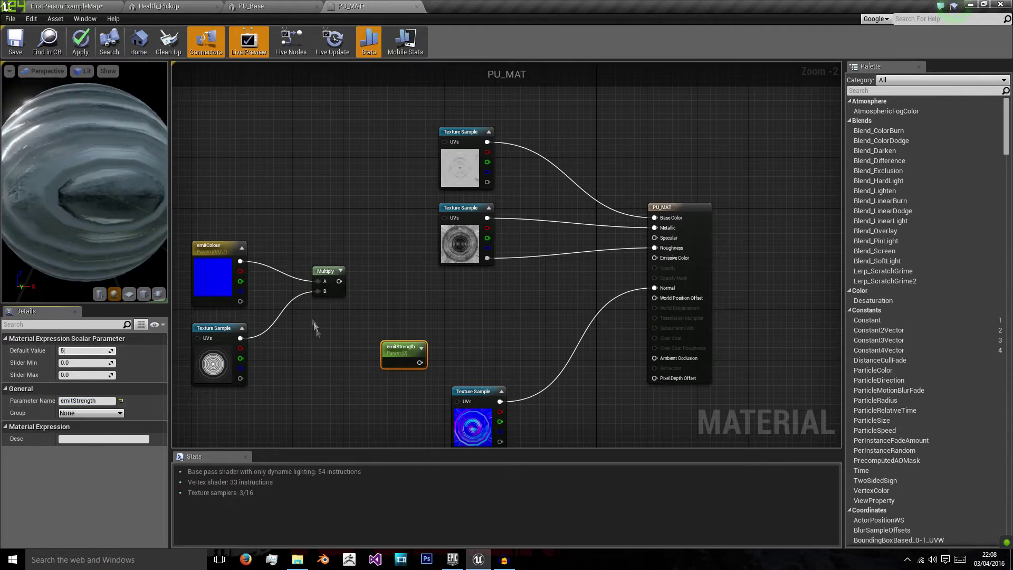
key("Return")
left_click_drag(413, 347, 382, 340)
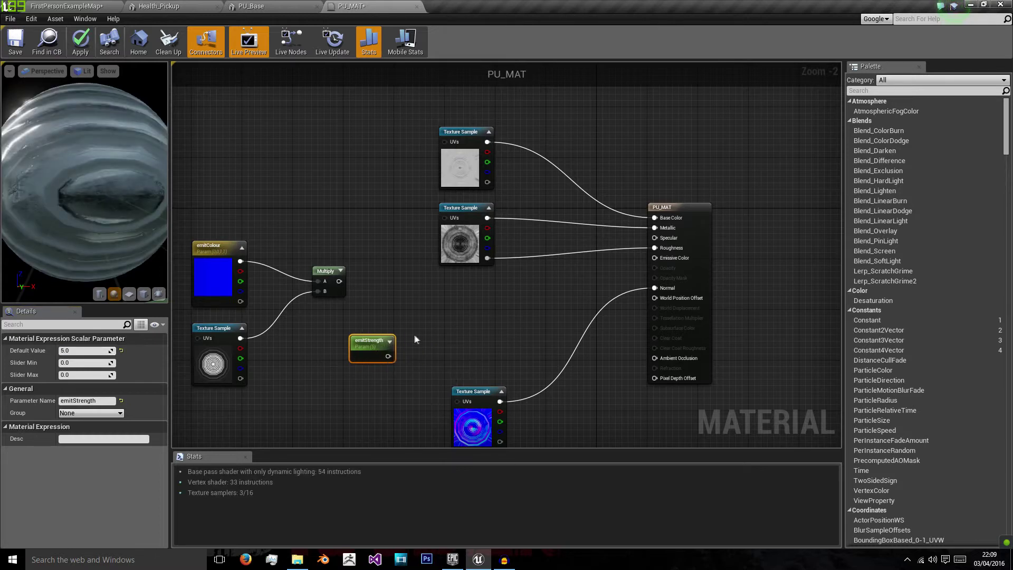
Add a second Multiply node, connect the first Multiply's output to its A input, and expand the first Multiply's preview.
left_click(426, 328)
left_click_drag(339, 281, 347, 287)
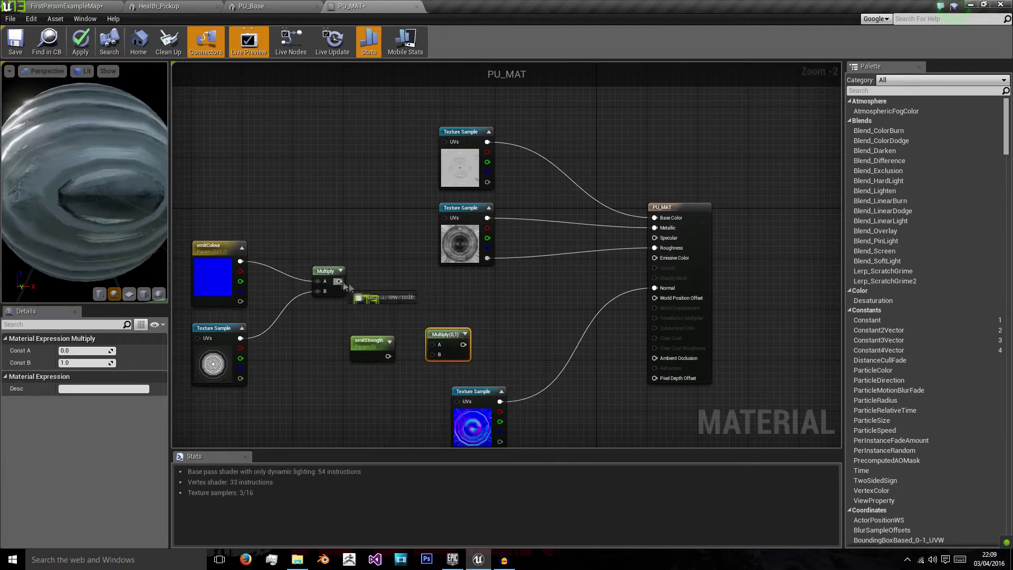
left_click_drag(432, 344, 433, 345)
left_click(341, 271)
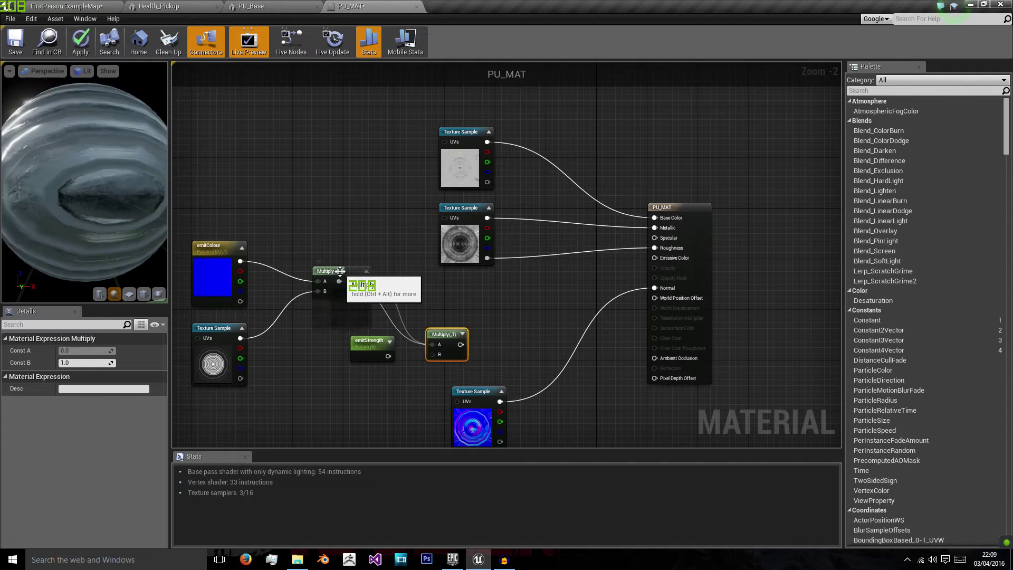
left_click(203, 283)
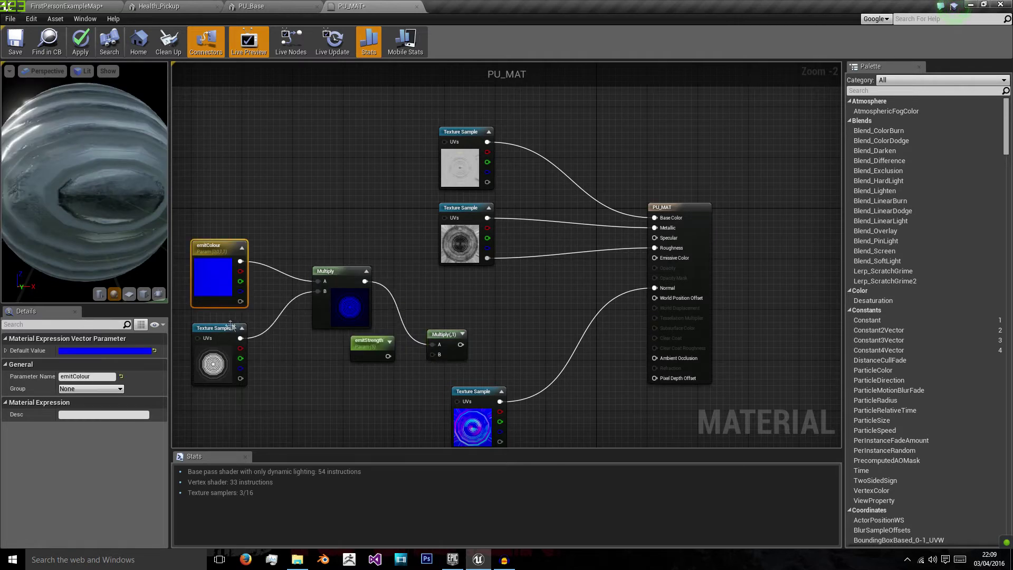
left_click(237, 326)
left_click(214, 288)
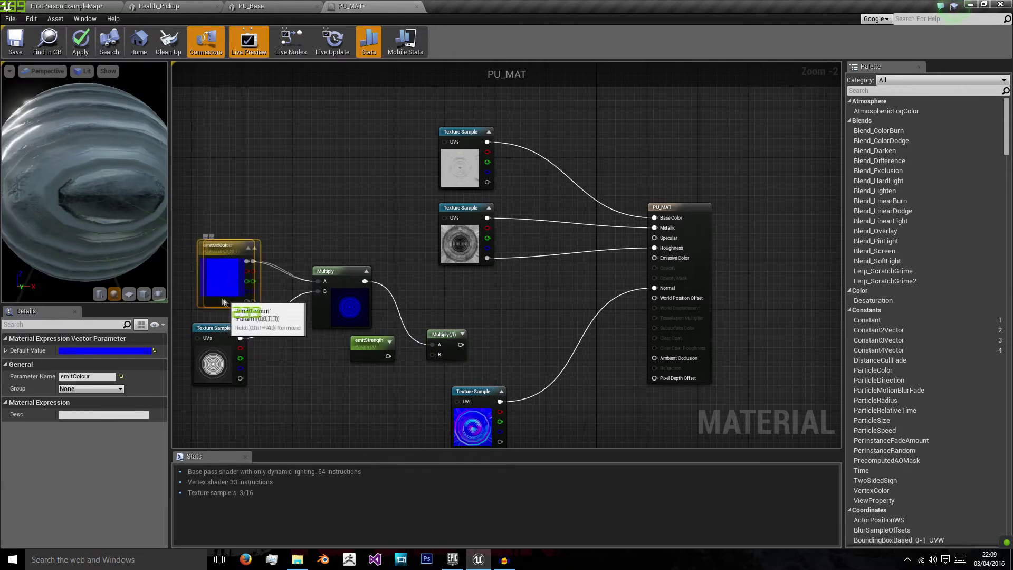
Connect emitStrength to the second Multiply's B input and the Multiply's output to Emissive Color, then check the preview sphere.
mouse_move(388, 356)
left_mouse_down()
mouse_move(432, 355)
mouse_move(375, 356)
left_mouse_up()
left_click_drag(454, 344, 667, 260)
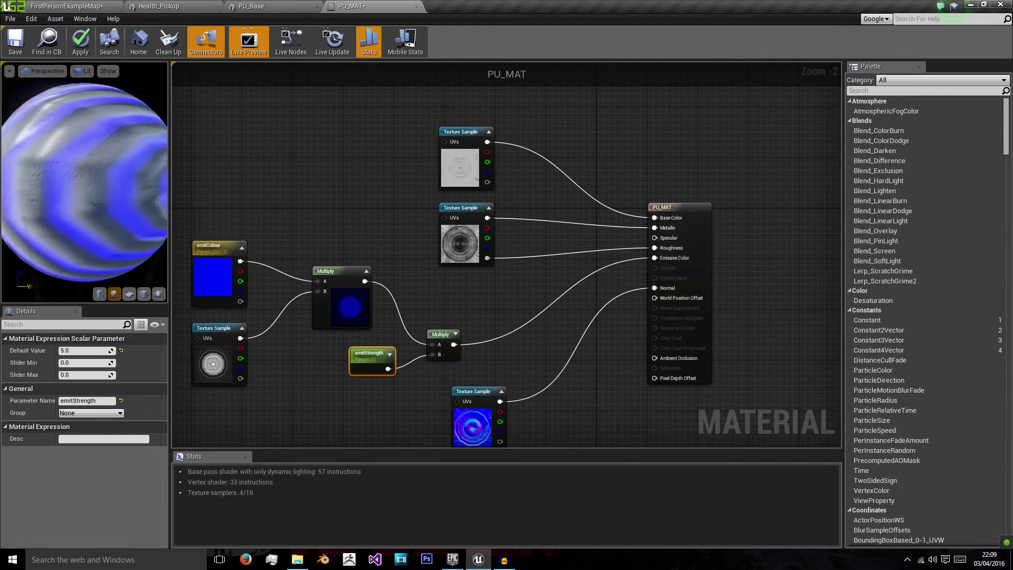
left_click_drag(85, 179, 85, 178)
left_click_drag(46, 215, 46, 214)
Move the Albedo texture sample above emitColour and shift the first Multiply node closer to its inputs.
scroll(388, 252, "down", 1)
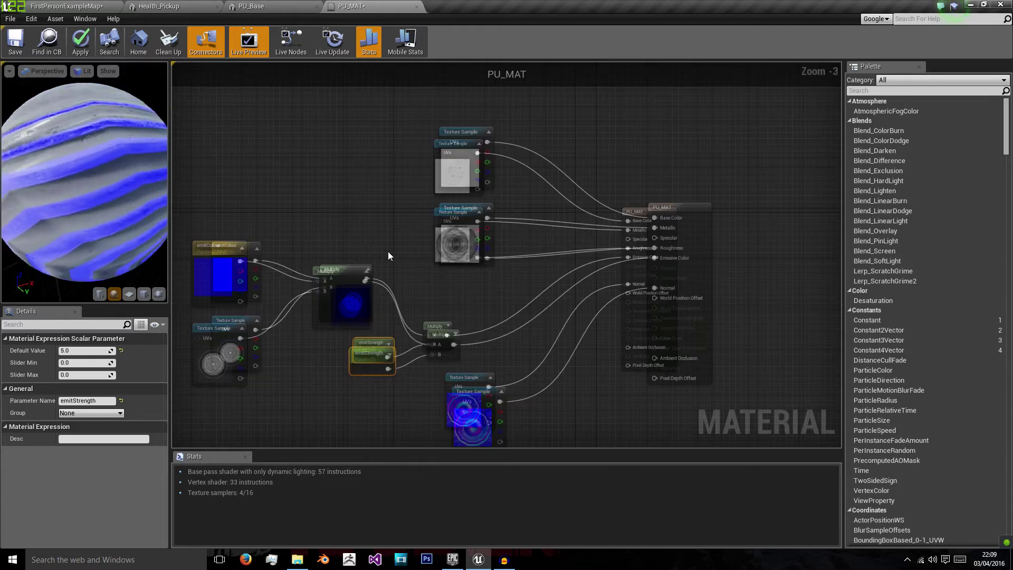
right_click_drag(387, 251, 505, 273)
left_click_drag(574, 170, 350, 112)
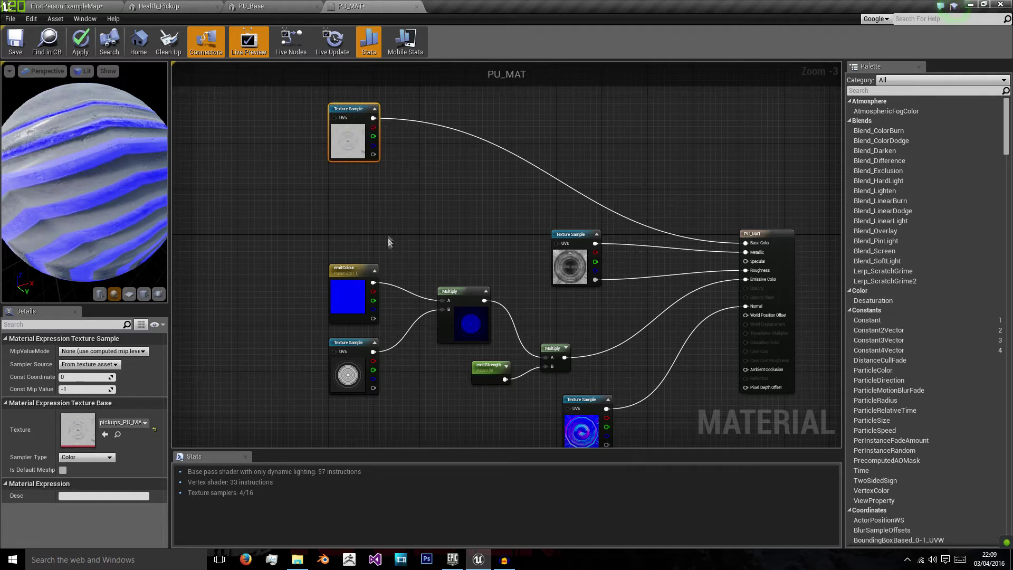
left_click_drag(458, 304, 432, 294)
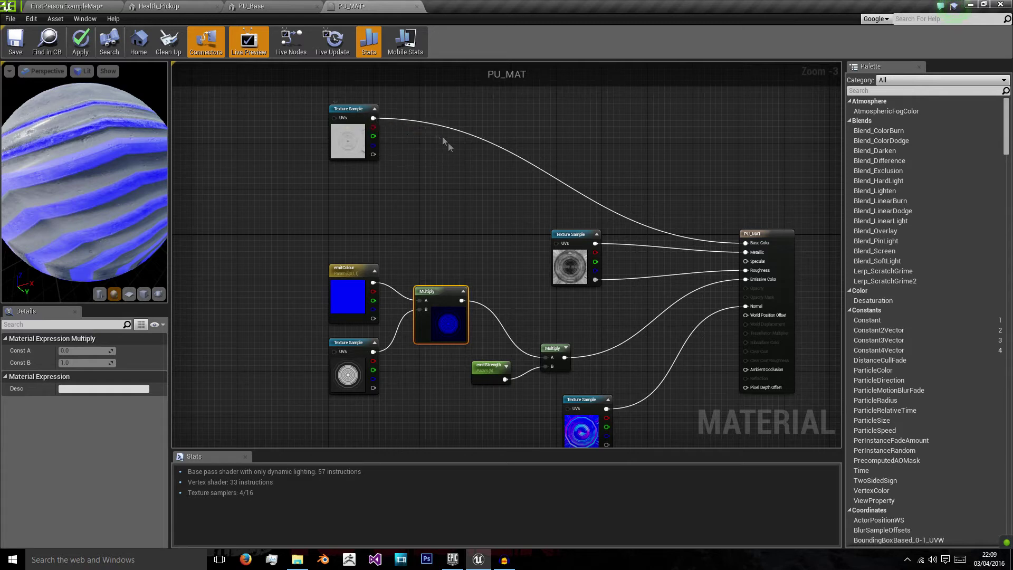
Add a LinearInterpolate node and place it between the Albedo sample and the first Multiply node.
right_click(449, 215)
type("linea")
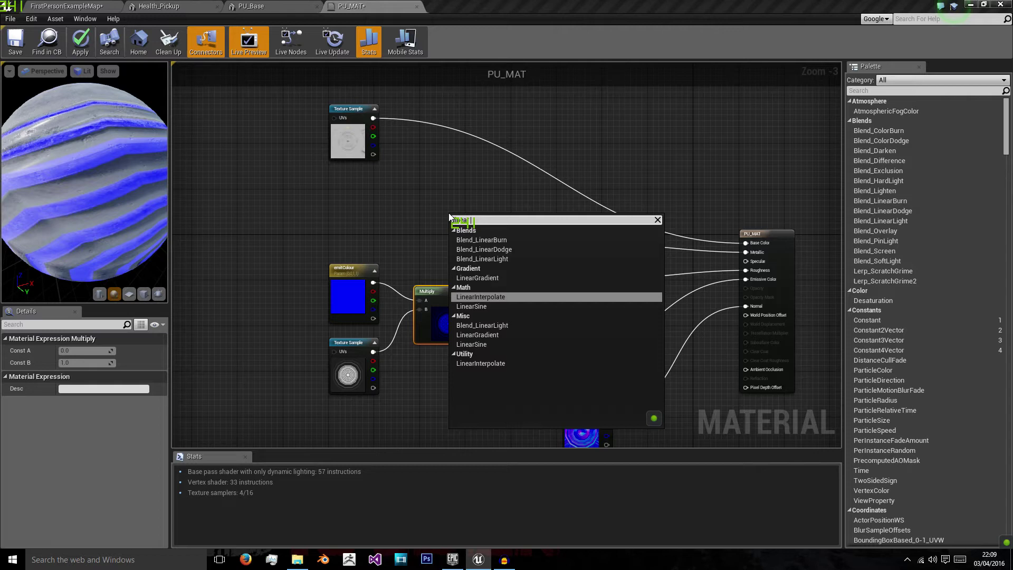
key("Return")
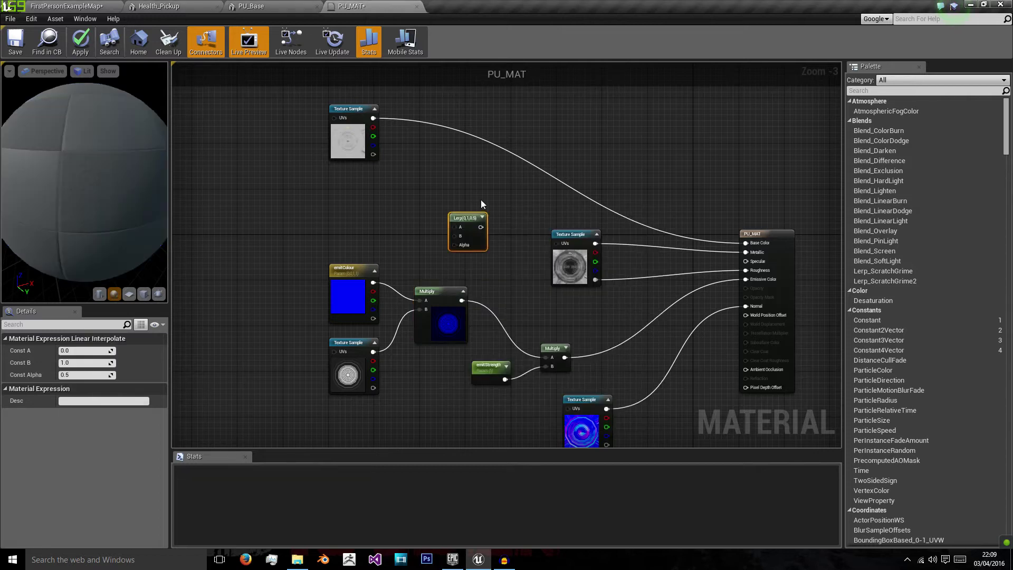
left_click_drag(480, 224, 468, 169)
Connect Albedo to the Lerp's A, the first Multiply to B and the Mask sample to Alpha, and expand the Lerp's preview.
left_click_drag(372, 118, 433, 147)
left_click_drag(446, 181, 447, 181)
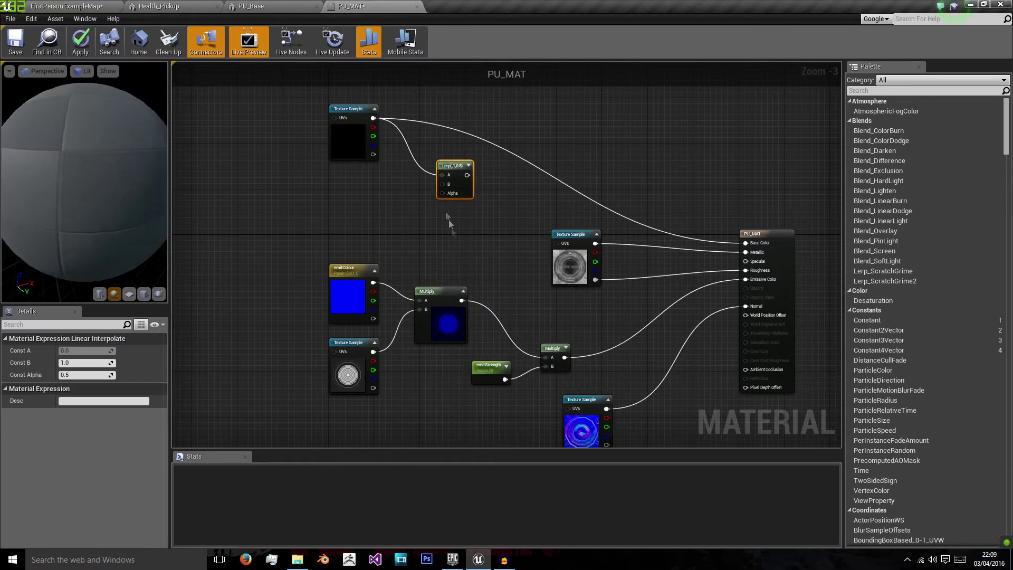
left_click_drag(462, 300, 454, 238)
left_click_drag(445, 185, 444, 184)
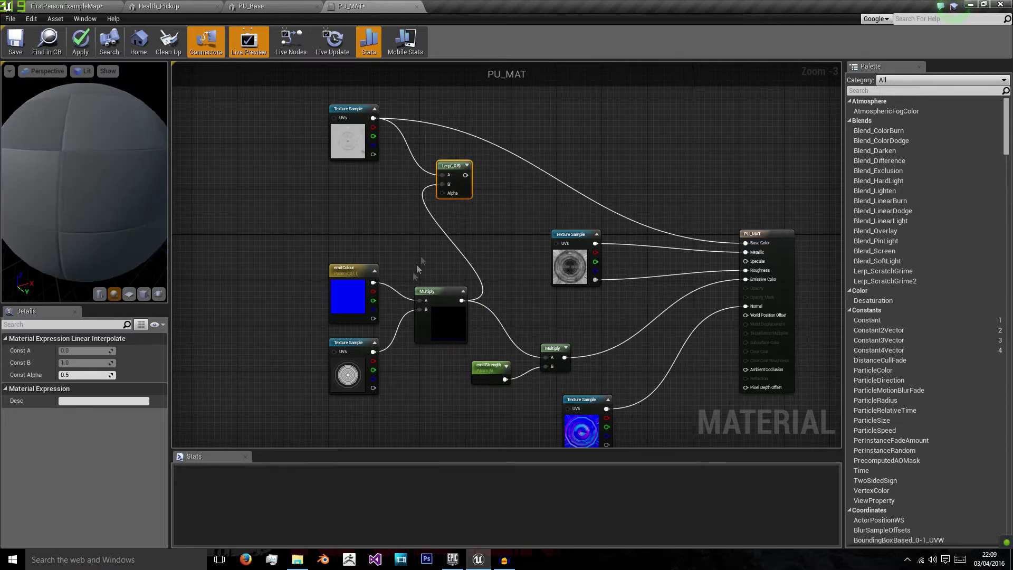
left_click_drag(373, 351, 476, 168)
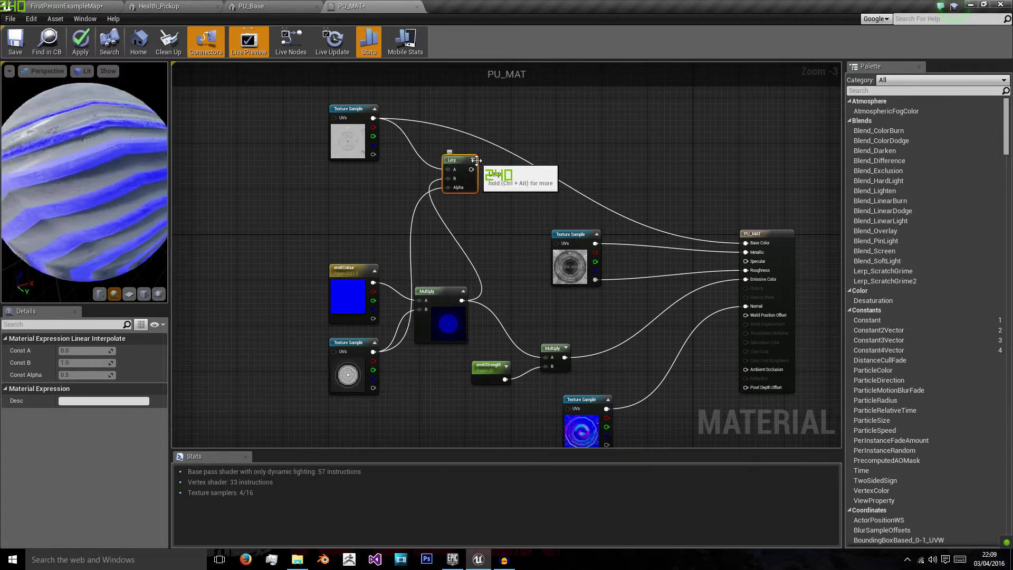
left_click(473, 160)
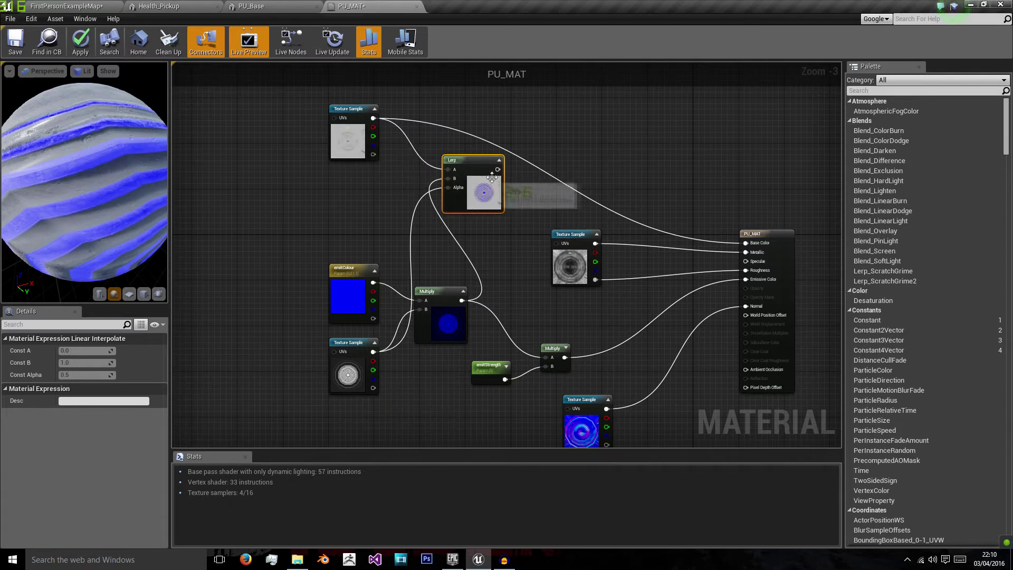
Connect the Lerp output to Base Color in place of the Albedo sample, check the preview sphere, and apply the material changes.
left_click_drag(498, 170, 752, 250)
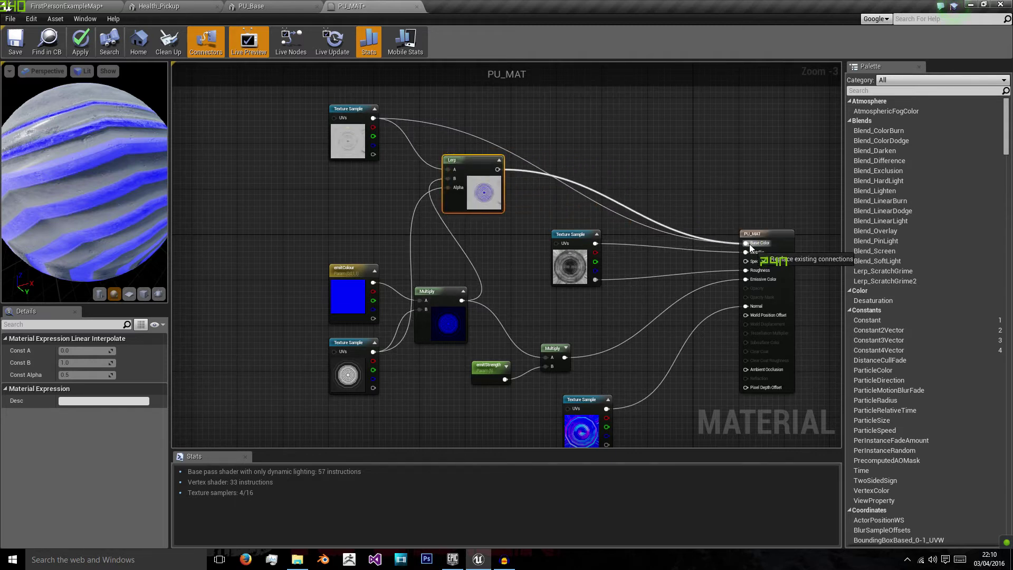
left_click_drag(750, 244, 749, 243)
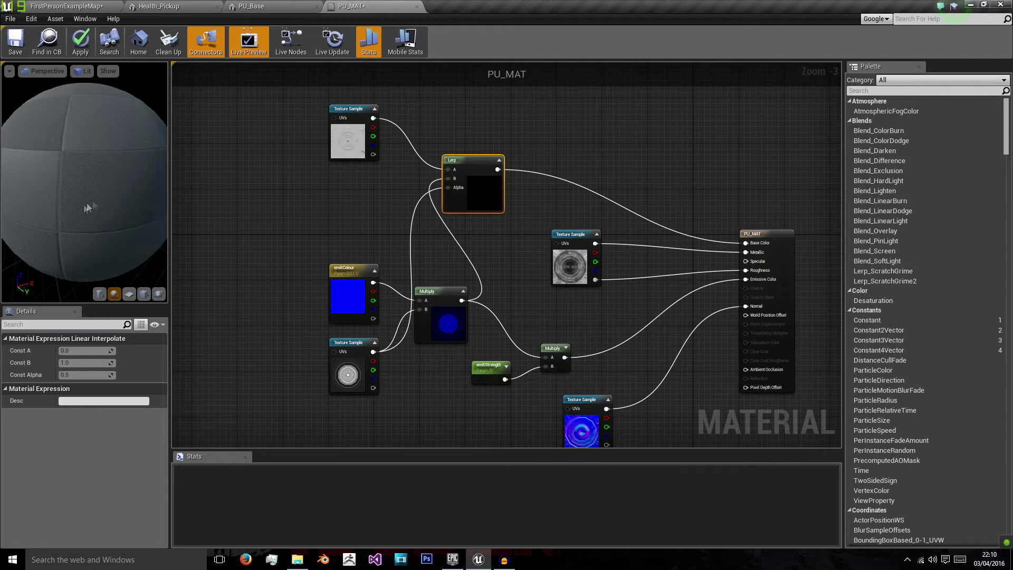
left_click_drag(68, 223, 138, 256)
right_click_drag(137, 255, 90, 242)
left_click_drag(63, 211, 61, 79)
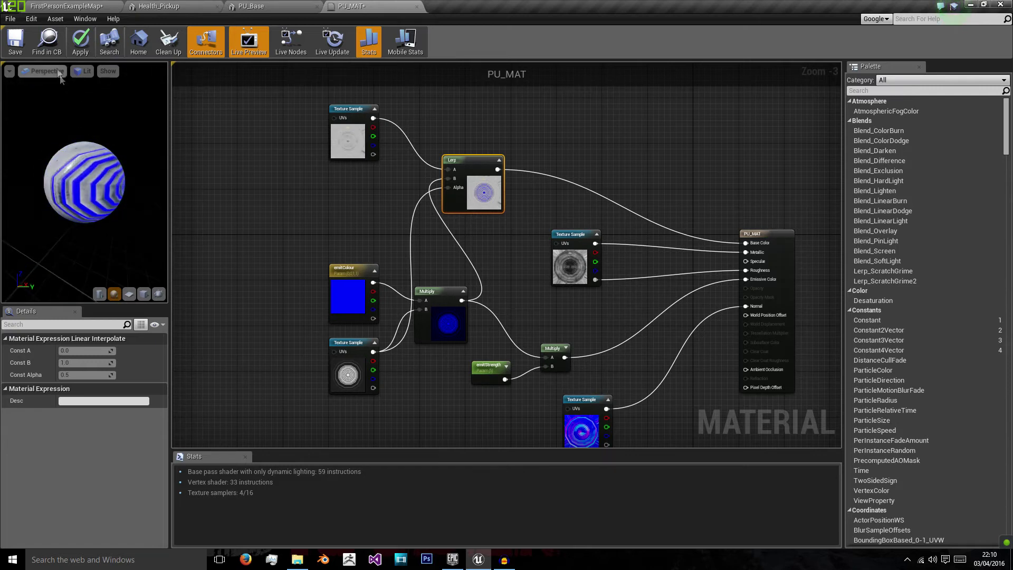
left_click(80, 45)
Place the PU_Base mesh in the FirstPersonExampleMap level and focus the view on it.
left_click(61, 5)
left_click_drag(319, 432, 453, 301)
scroll(452, 301, "up", 3)
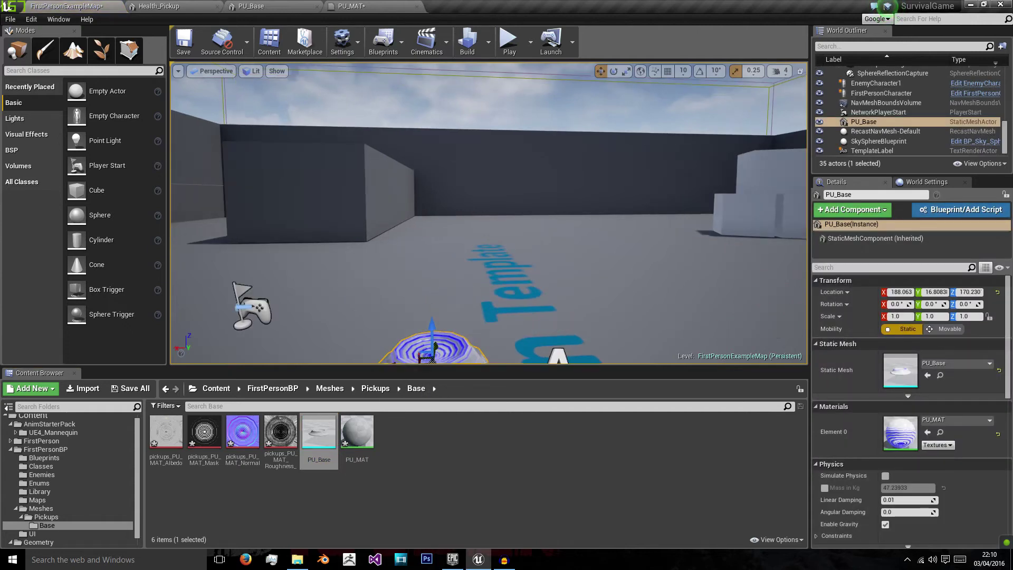
key("f")
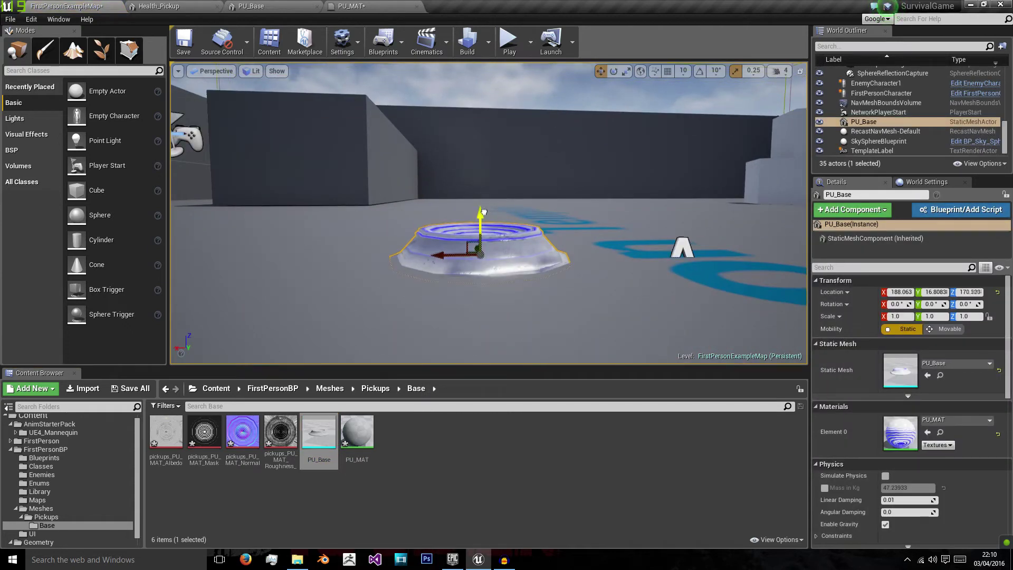
Raise the PU_Base mesh slightly to a Z location of about 172 and examine its surface up close and from a distance.
left_click_drag(484, 211, 484, 210)
right_click_drag(484, 209, 484, 248)
key("w")
key("e")
key("q")
key("e")
scroll(484, 211, "down", 6)
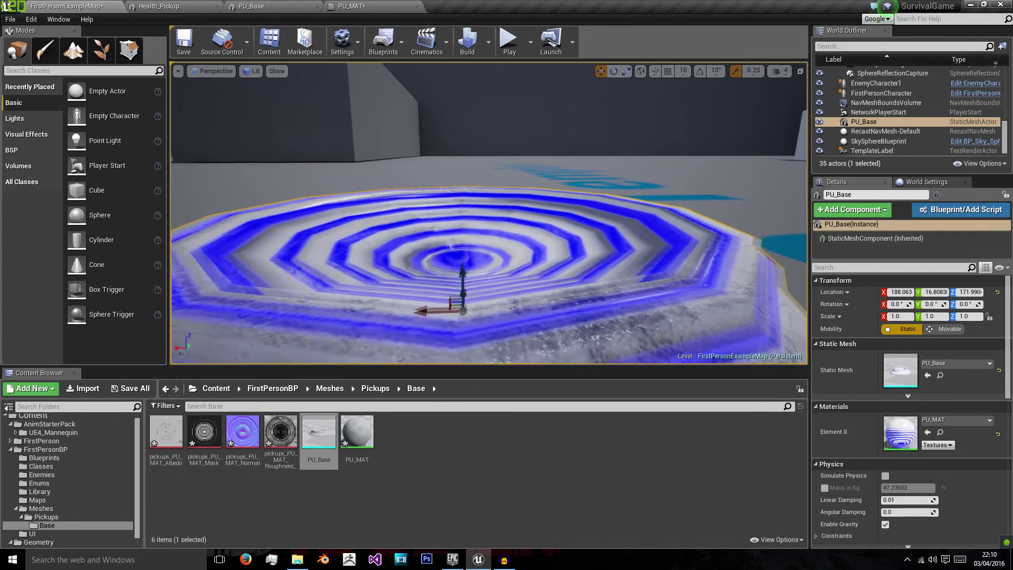
right_click_drag(484, 211, 560, 258)
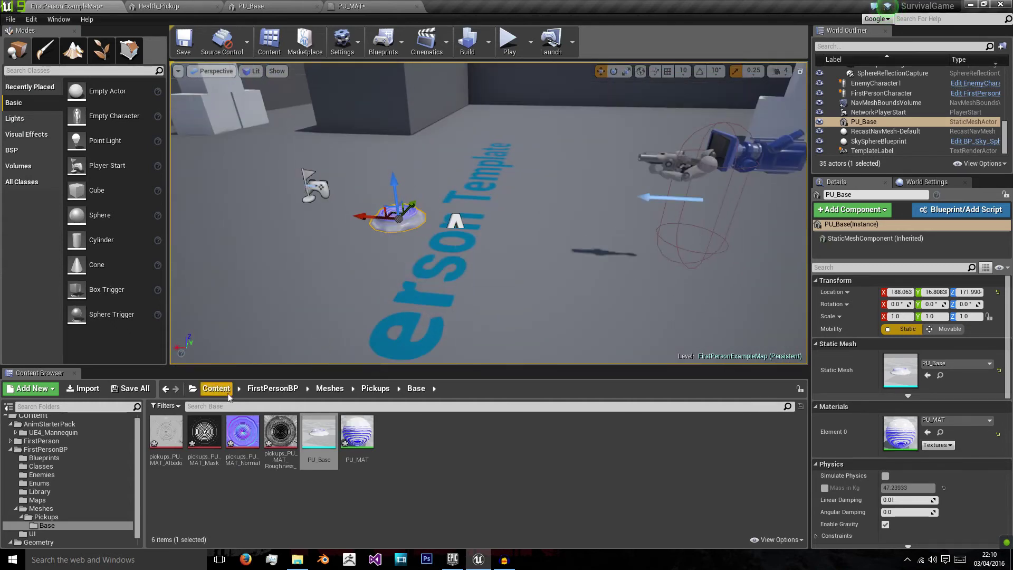
Open Health_Pickup_MAT from the Pickups folder, separate its overlapping nodes, and delete the vector parameter feeding Base Color.
left_click(382, 394)
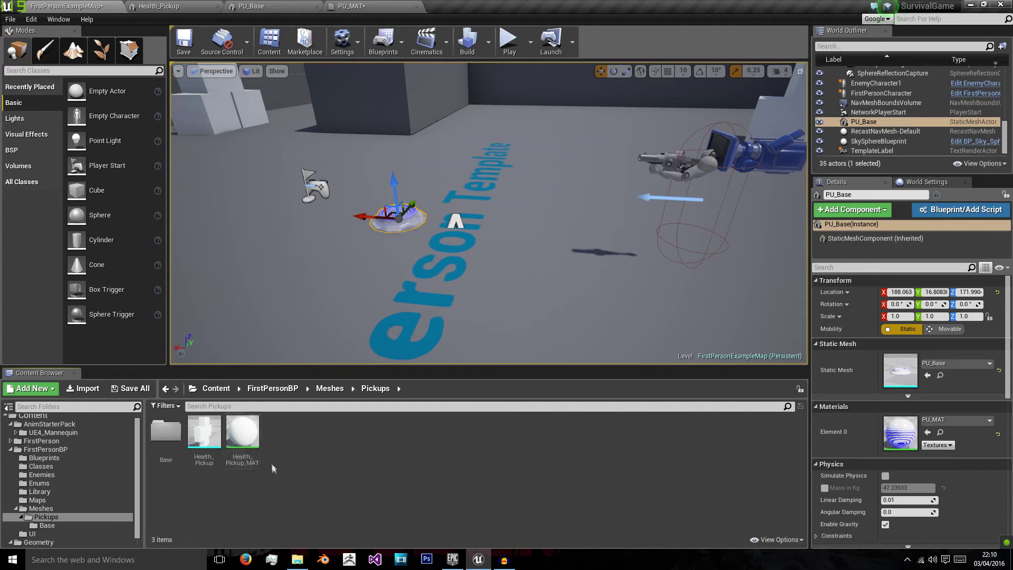
double_click(247, 453)
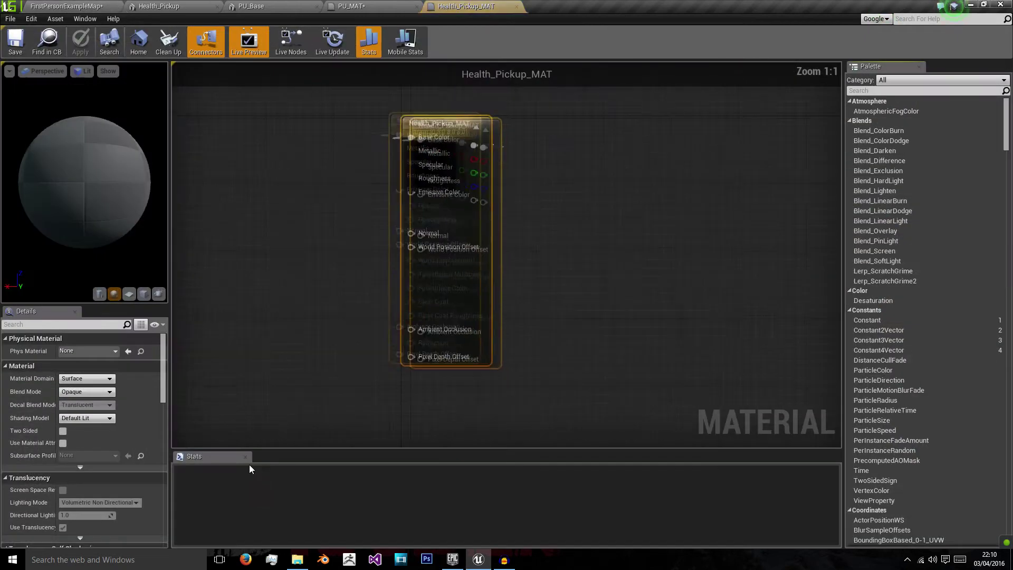
left_click_drag(487, 132, 283, 128)
right_click_drag(283, 128, 412, 218)
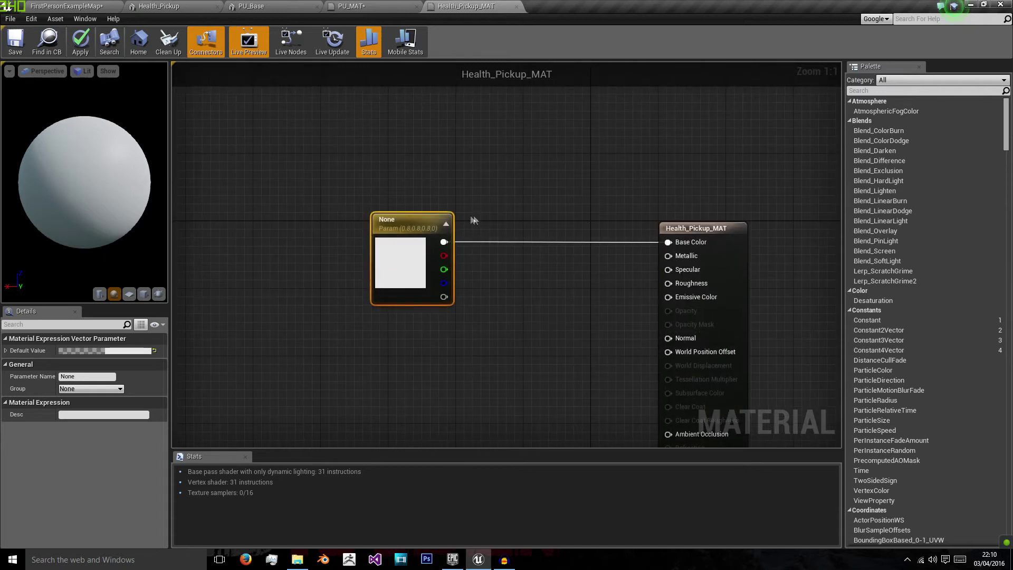
left_click_drag(431, 290, 364, 273)
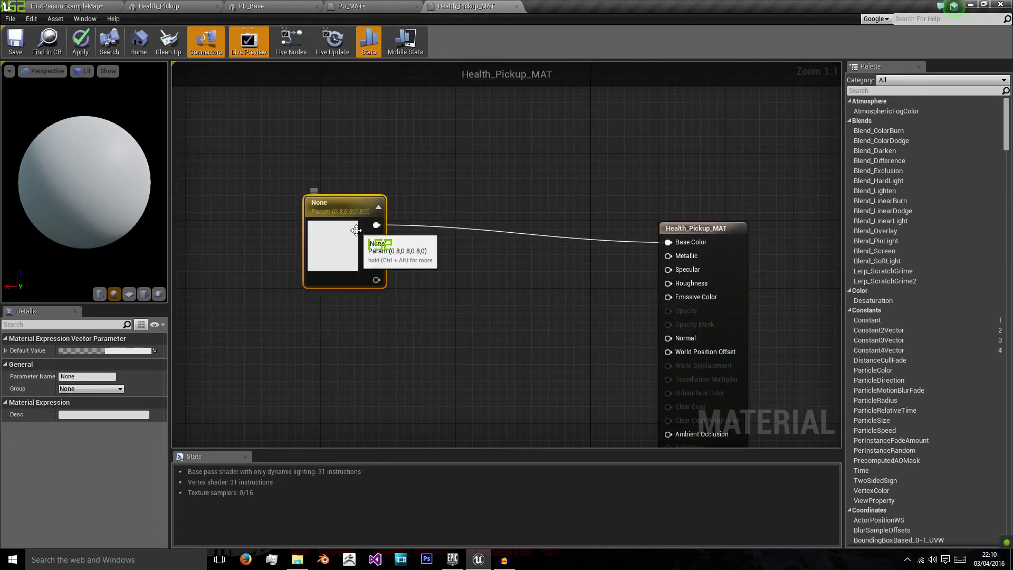
right_click(358, 230)
left_click(495, 278)
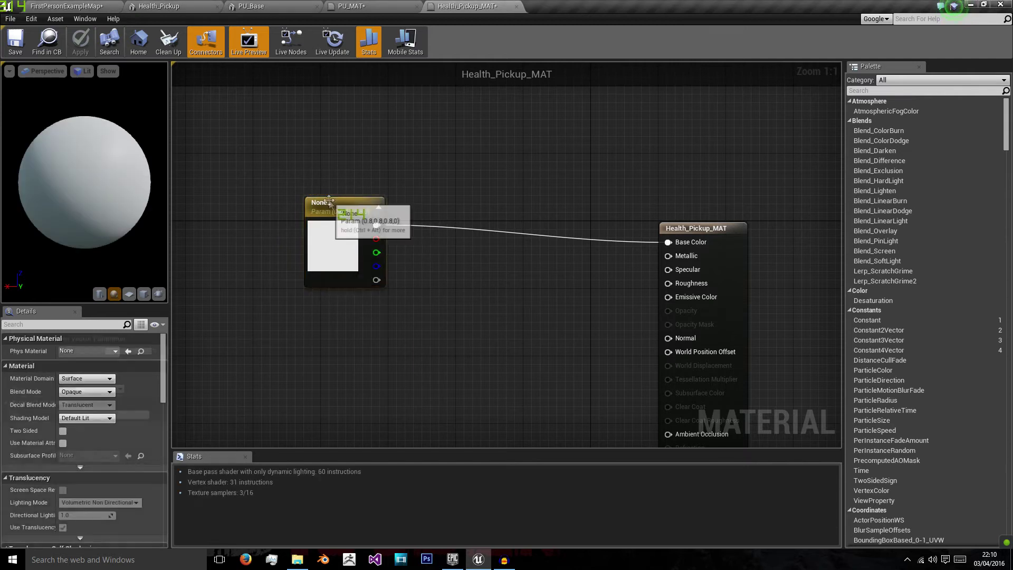
left_click(330, 203)
key("Delete")
Add a Constant3Vector node with its colour set to red (1, 0, 0) and connect it to Base Color.
right_click(353, 220)
type("constant3")
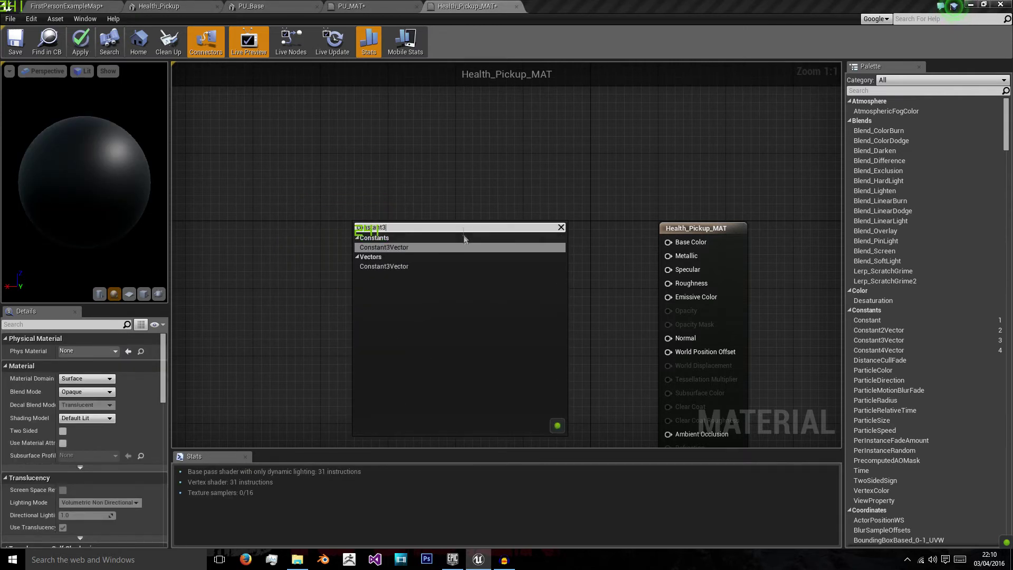
left_click(425, 248)
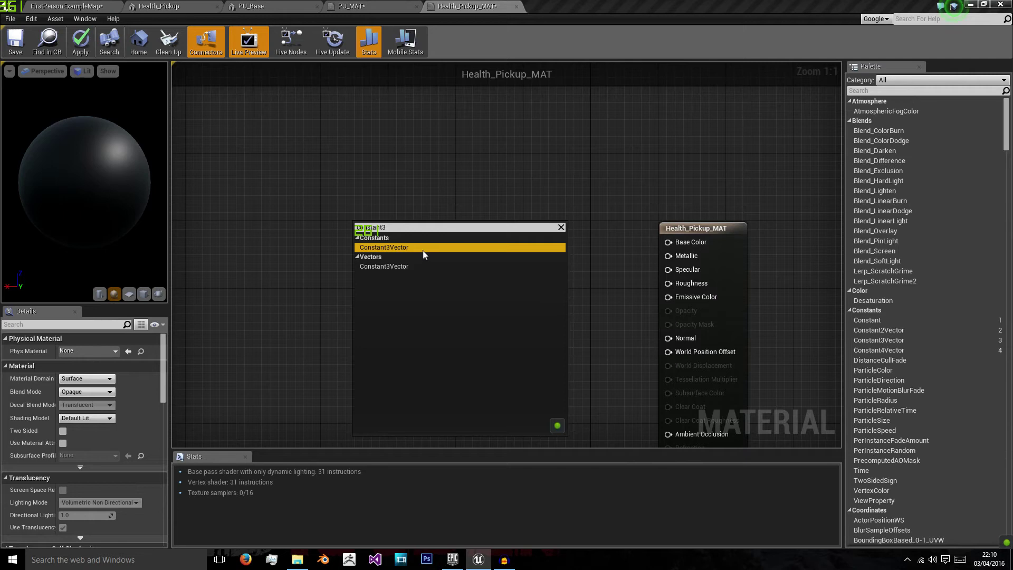
left_click(137, 351)
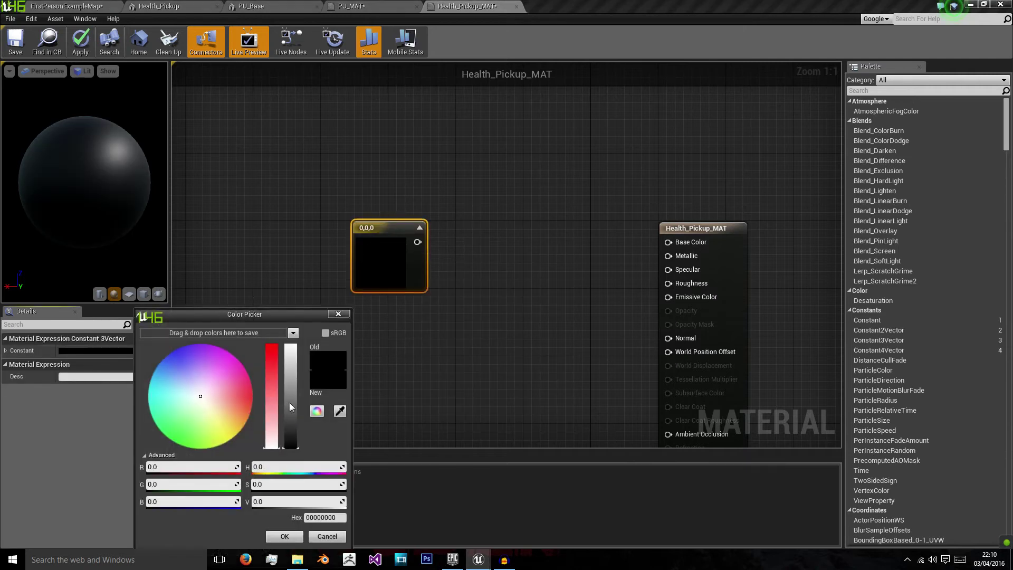
left_click_drag(272, 406, 274, 356)
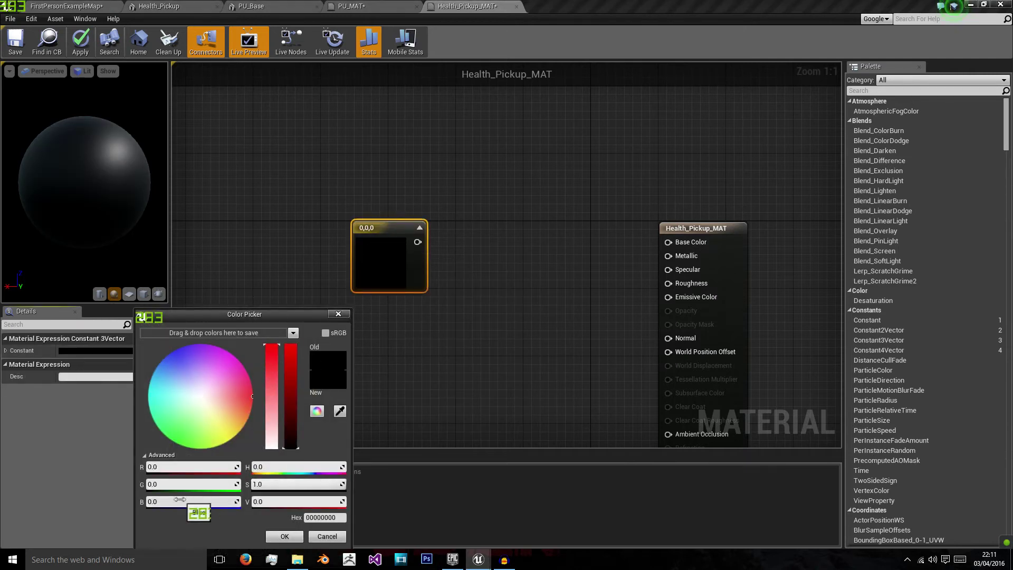
type("1")
key("Return")
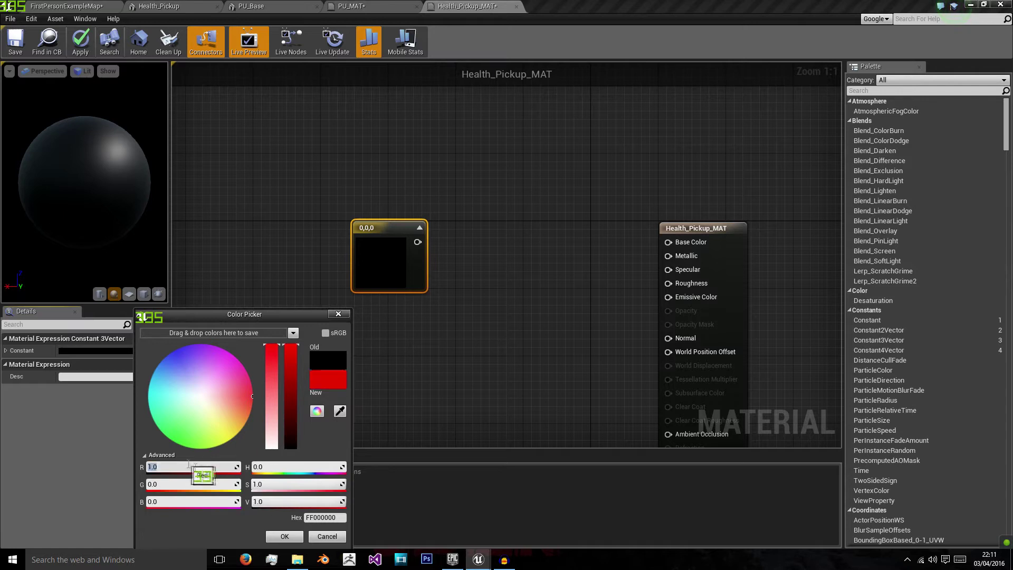
left_click(296, 539)
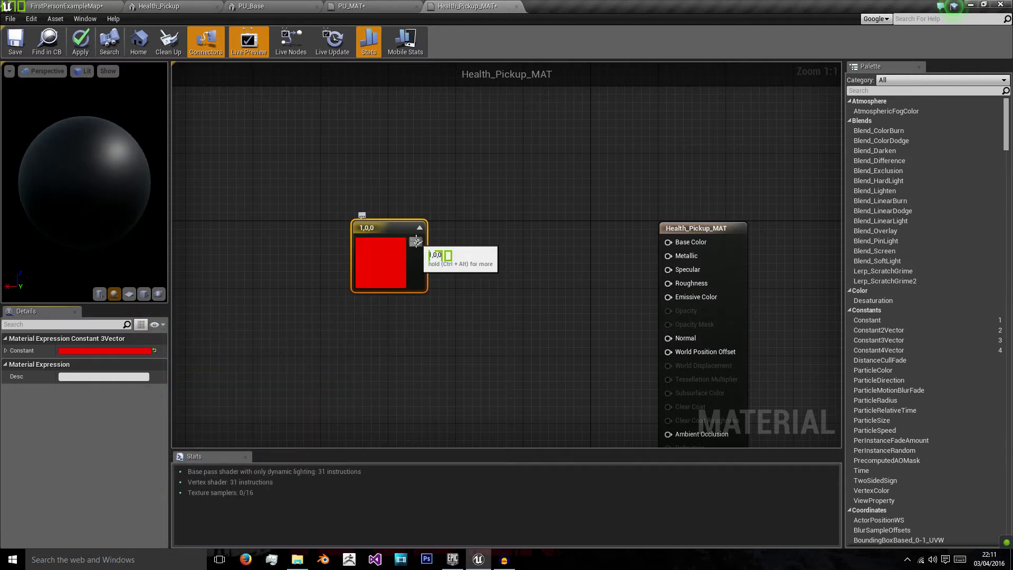
left_click_drag(417, 241, 666, 241)
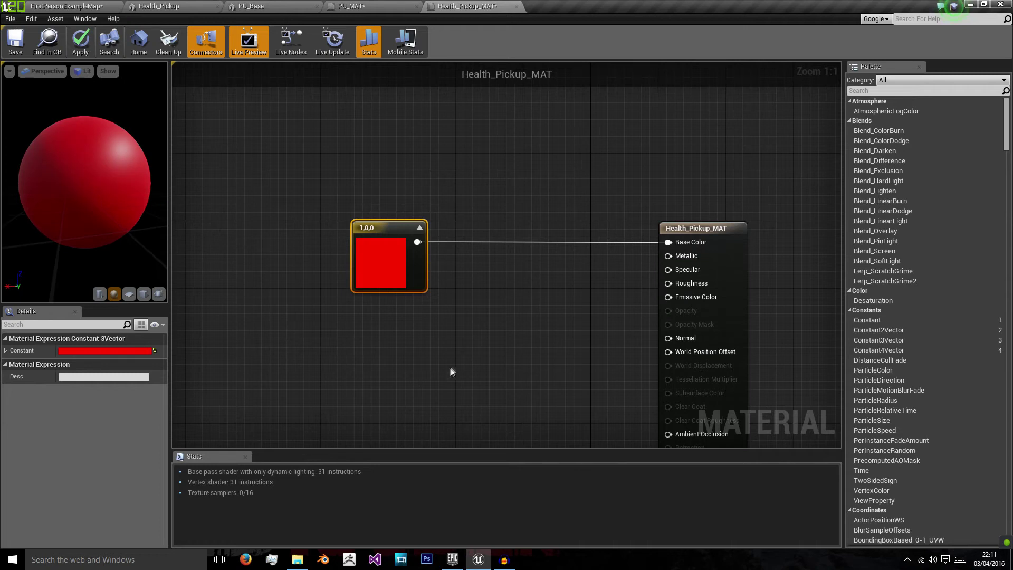
Add a Multiply node and a scalar parameter named emitStrength with a default value of 5.
left_click(486, 314)
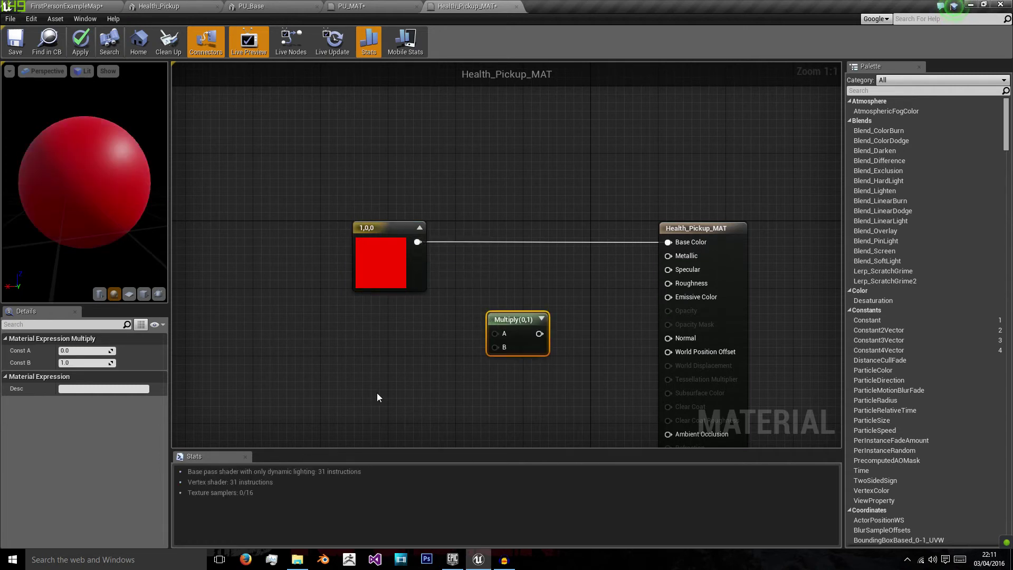
left_click(377, 421)
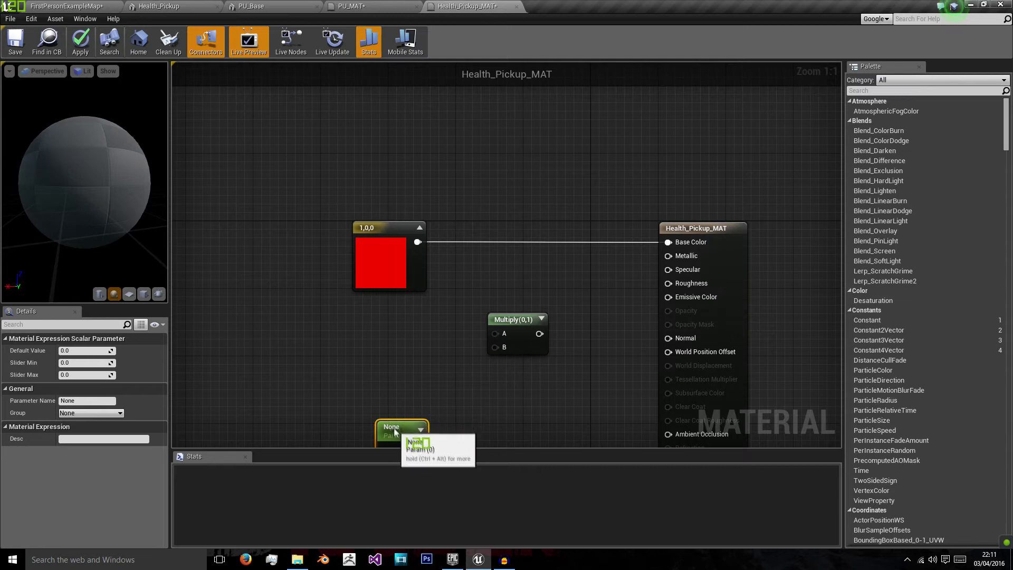
left_click_drag(390, 429, 371, 349)
left_click(93, 401)
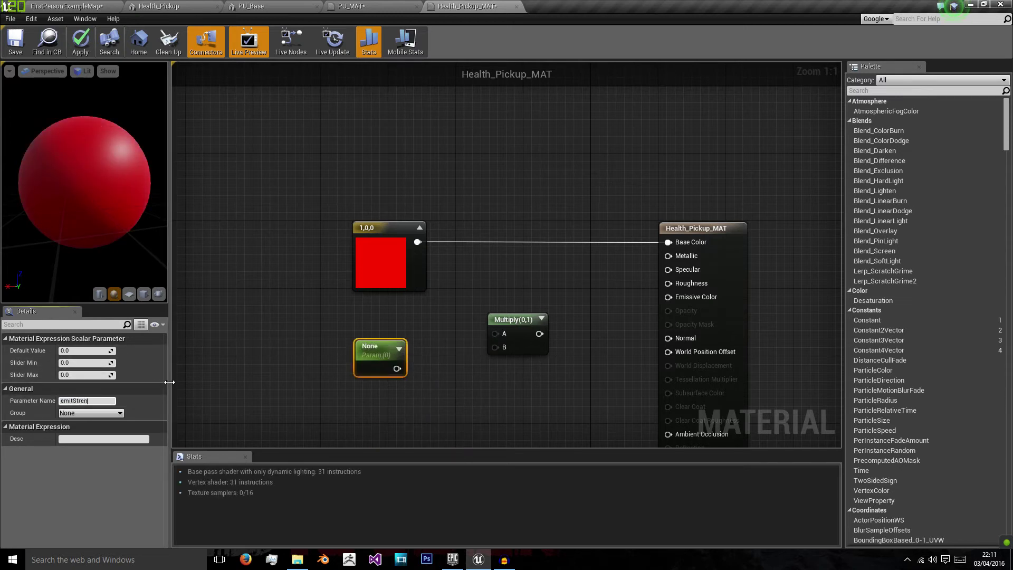
type("emitStrength")
left_click(91, 352)
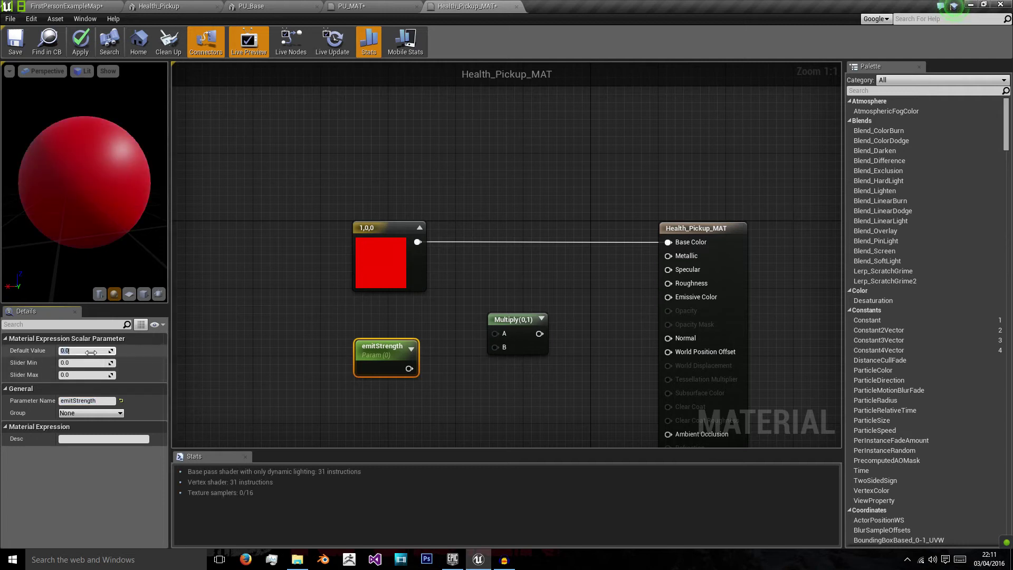
type("5")
key("Return")
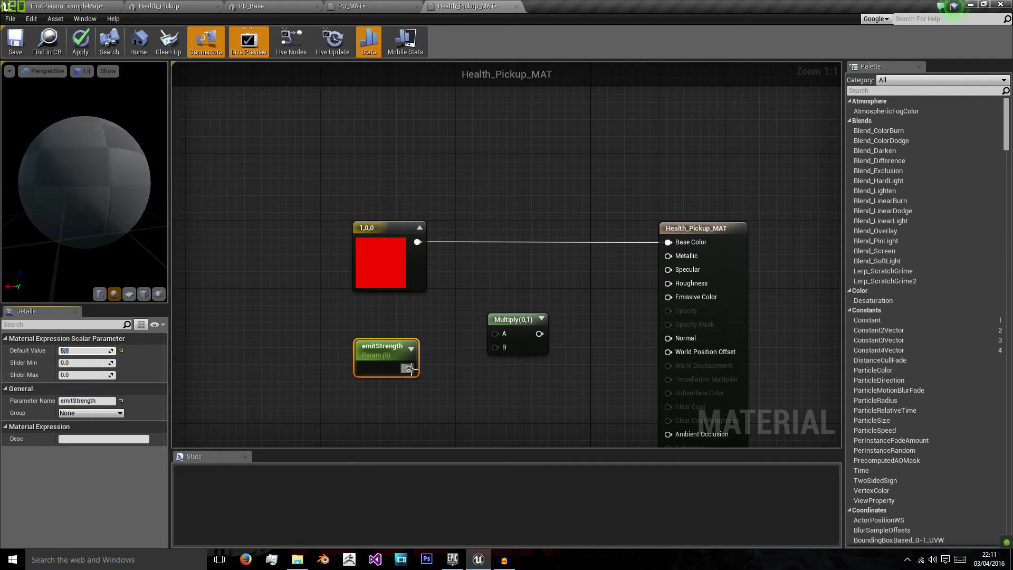
Multiply the red constant by emitStrength, connect the result to Emissive Color, and apply the material changes.
left_click_drag(409, 368, 417, 242)
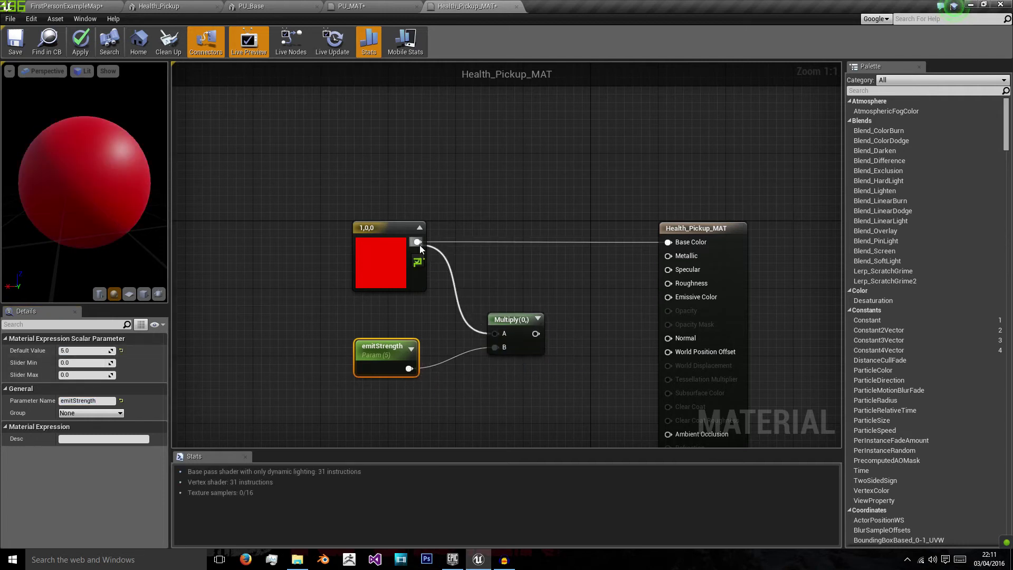
left_click_drag(535, 334, 668, 297)
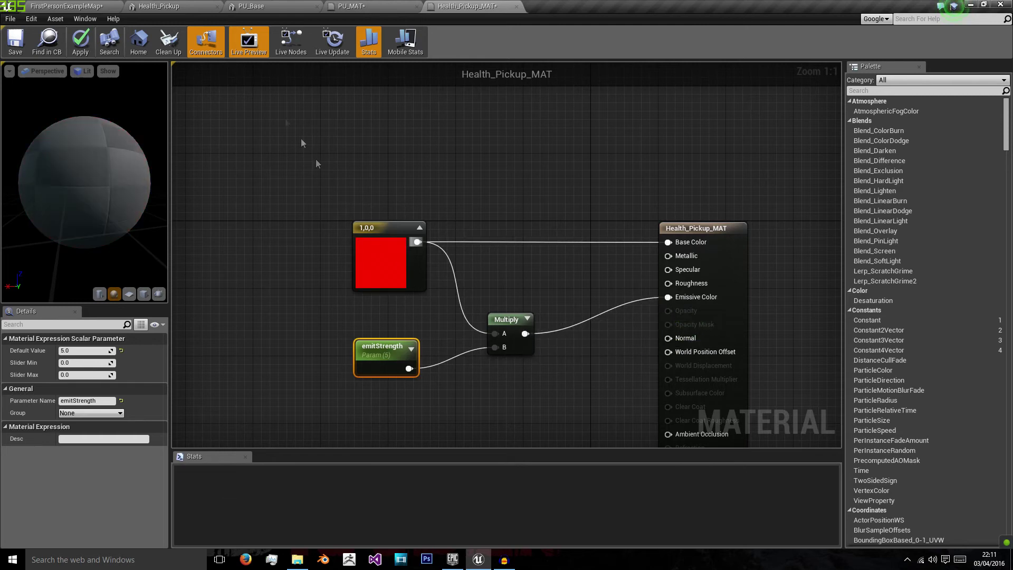
mouse_move(90, 154)
left_mouse_down()
mouse_move(105, 153)
mouse_move(90, 154)
left_mouse_up()
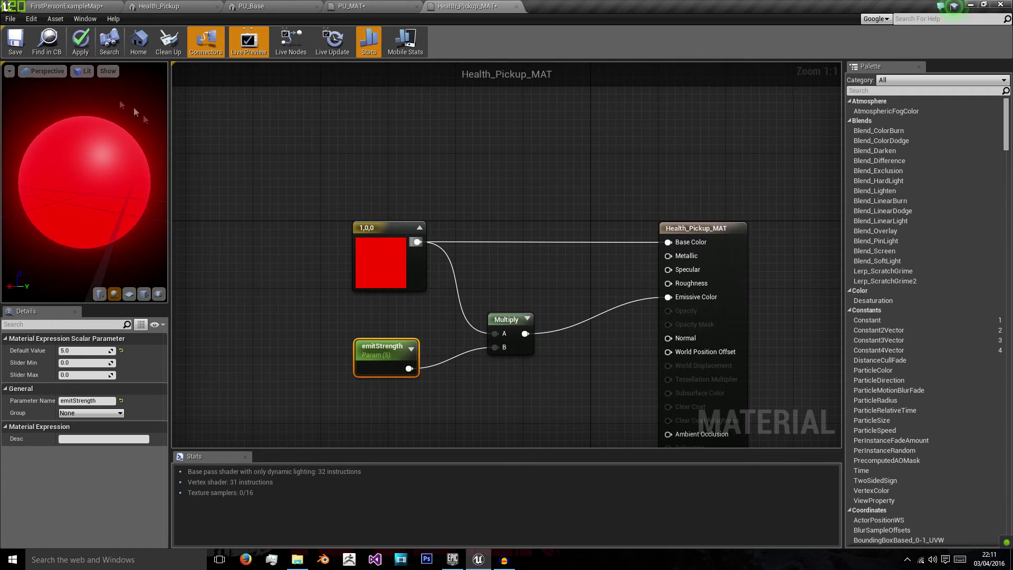
left_click(81, 43)
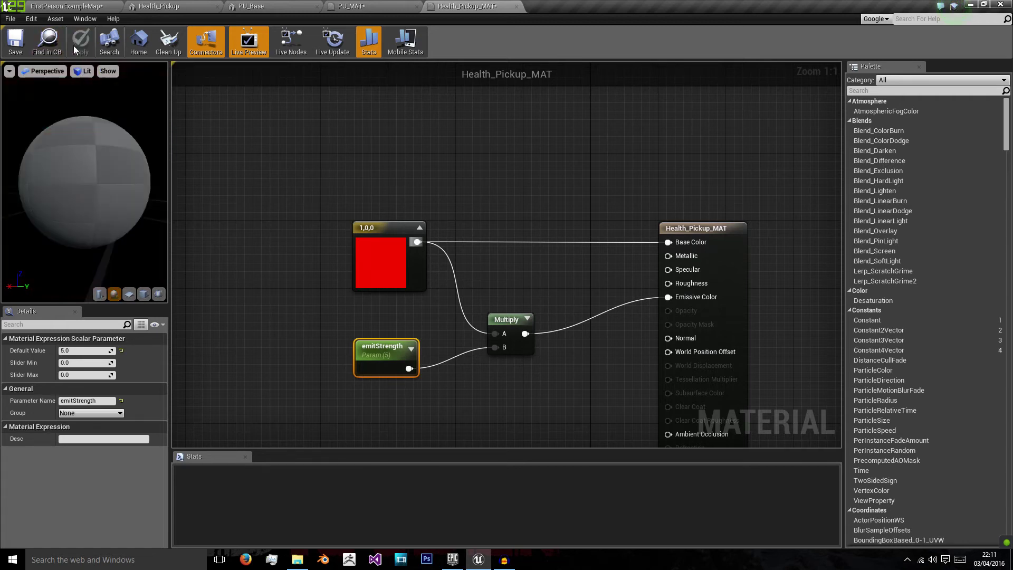
Return to the level editor, create an Actor blueprint named Pickup in the Pickups folder, and open it.
left_click(79, 6)
double_click(156, 460)
double_click(173, 455)
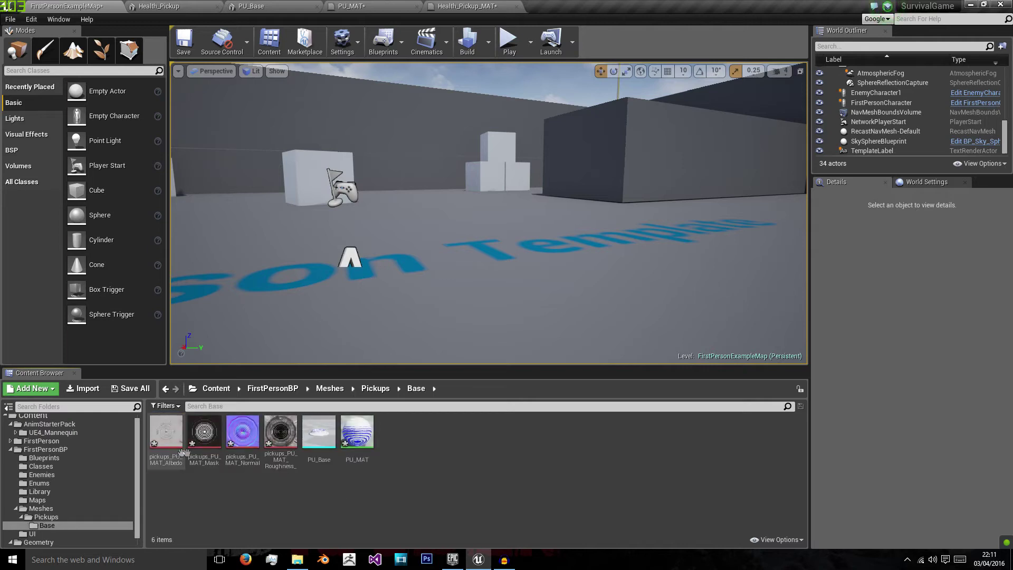
left_click(385, 390)
right_click(357, 435)
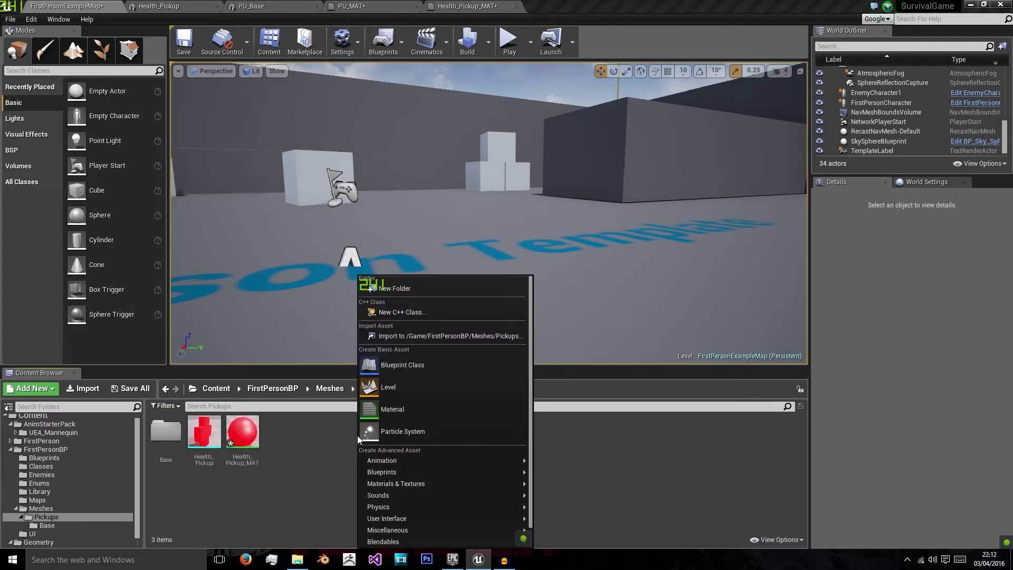
left_click(426, 366)
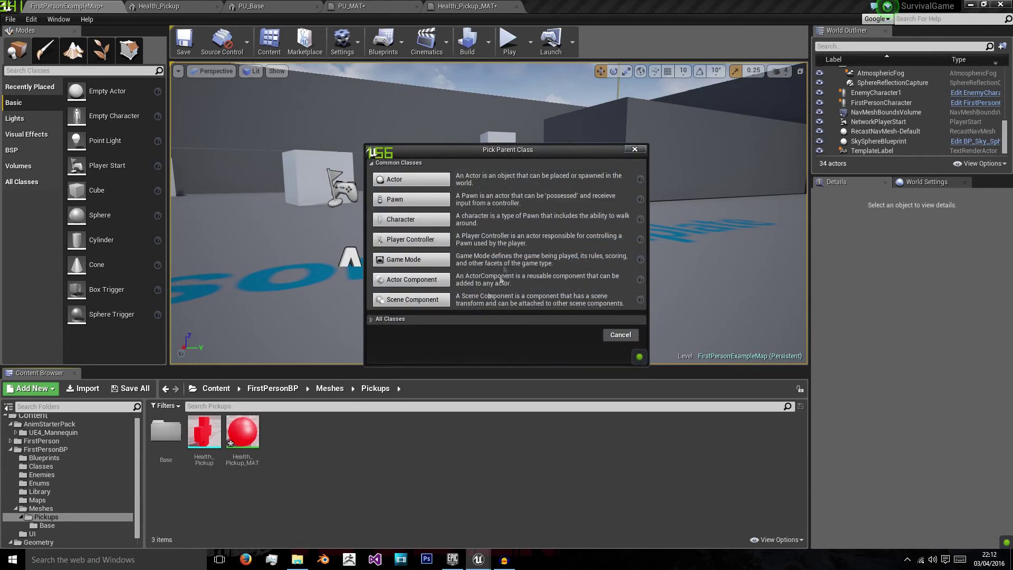
left_click(438, 184)
type("Pickup")
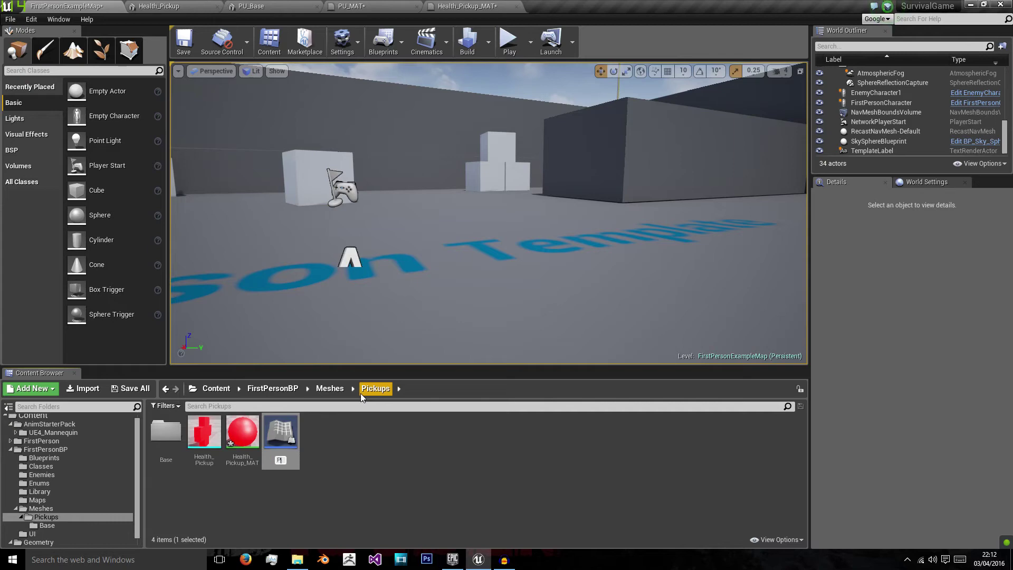
key("Return")
double_click(288, 432)
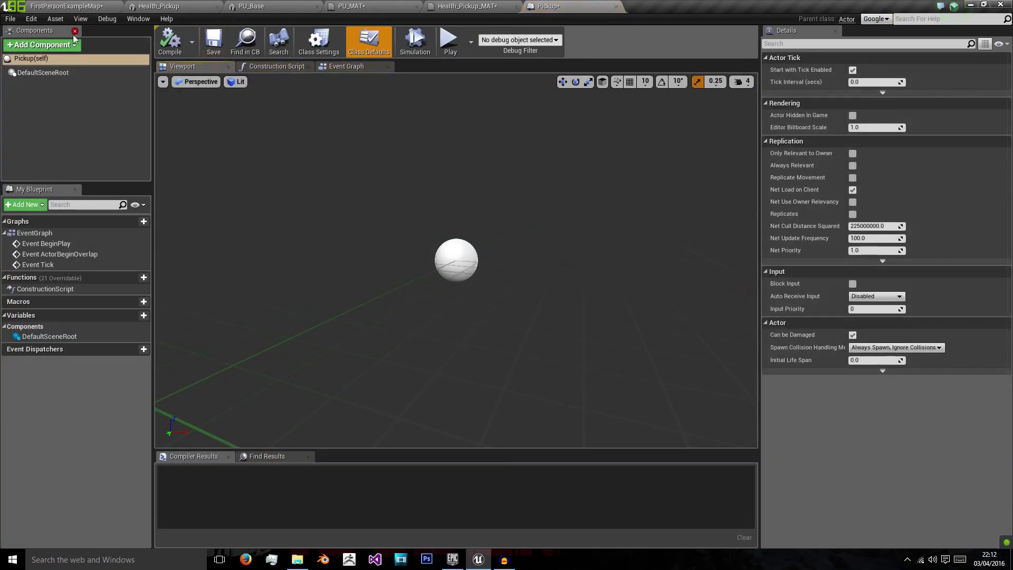
Add two Static Mesh components to the Pickup blueprint and rename the first one Pickup_Base.
left_click(73, 44)
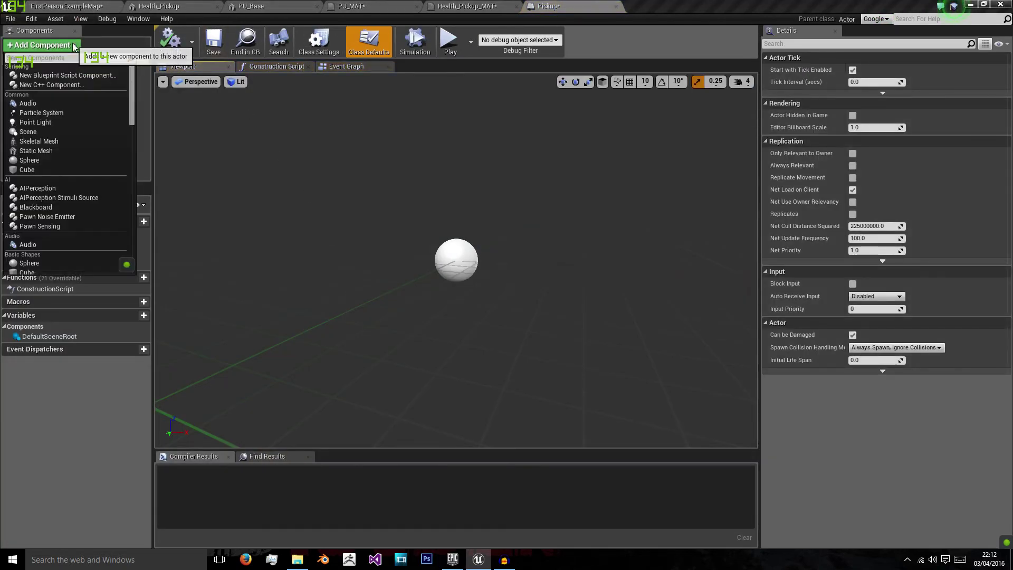
left_click(49, 152)
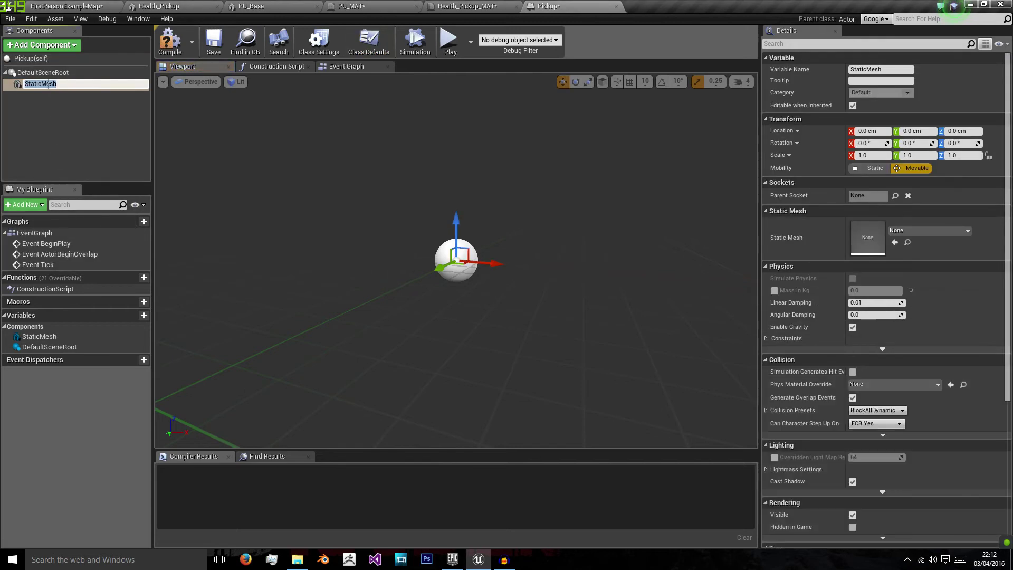
left_click(42, 44)
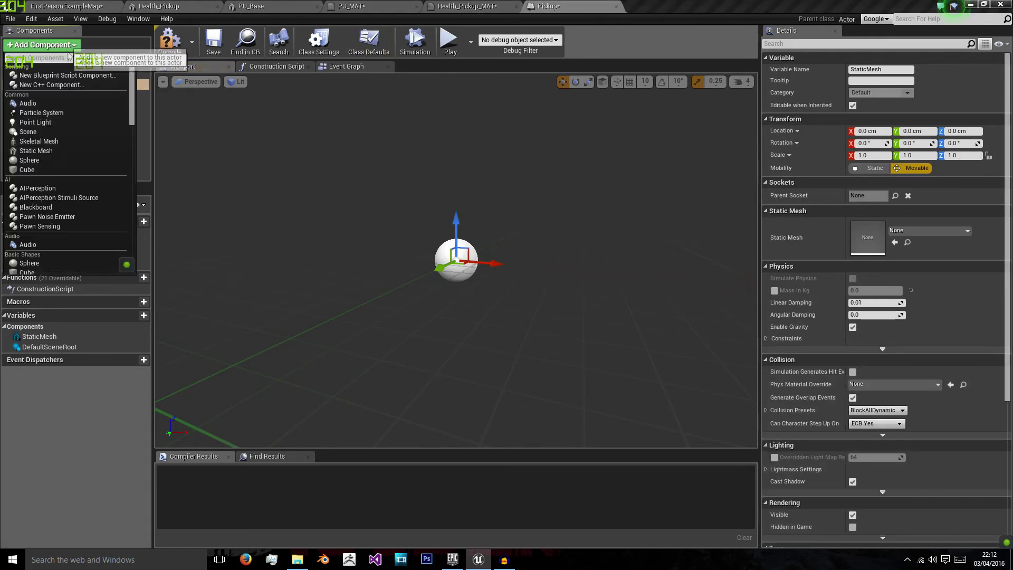
left_click(36, 151)
left_click(38, 83)
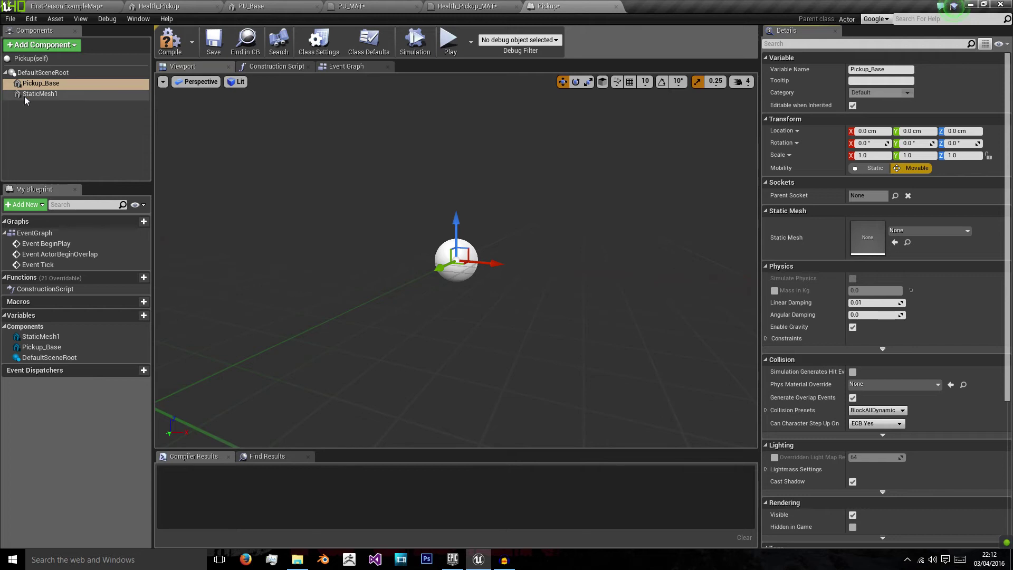
Parent the second static mesh component to Pickup_Base and rename it Pickup.
left_click_drag(26, 93, 54, 85)
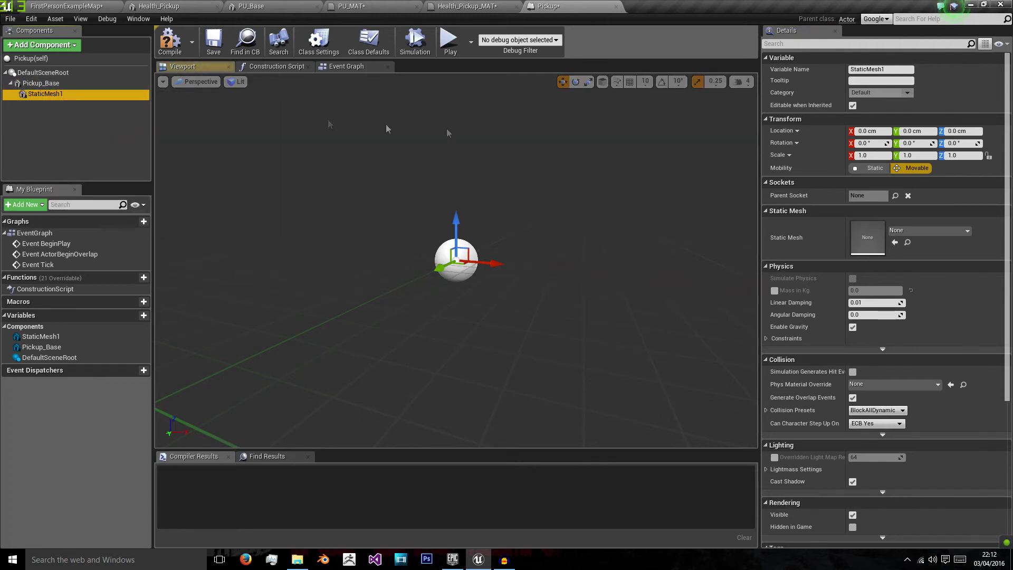
key("ctrl+a")
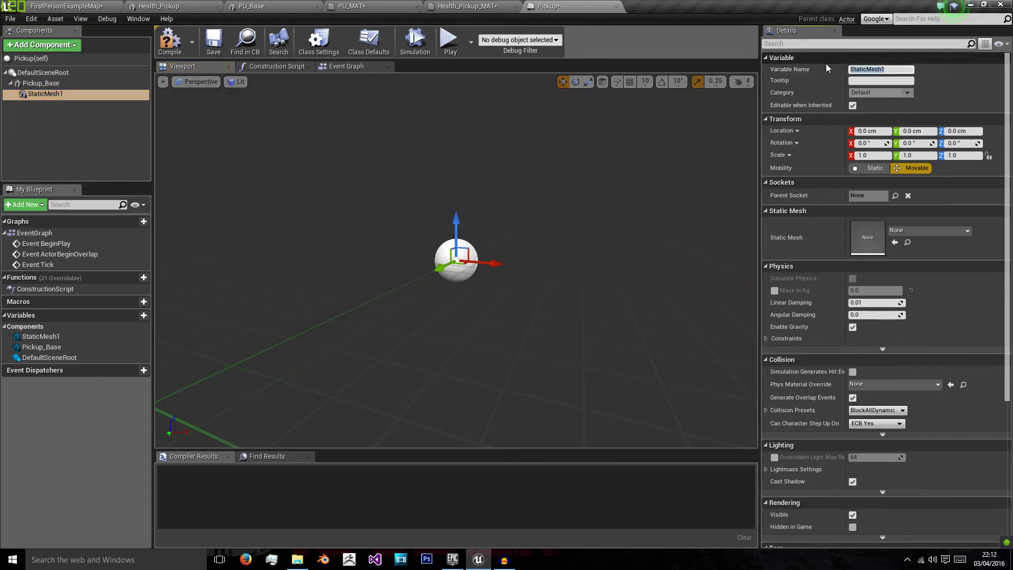
type("Pickup")
key("Return")
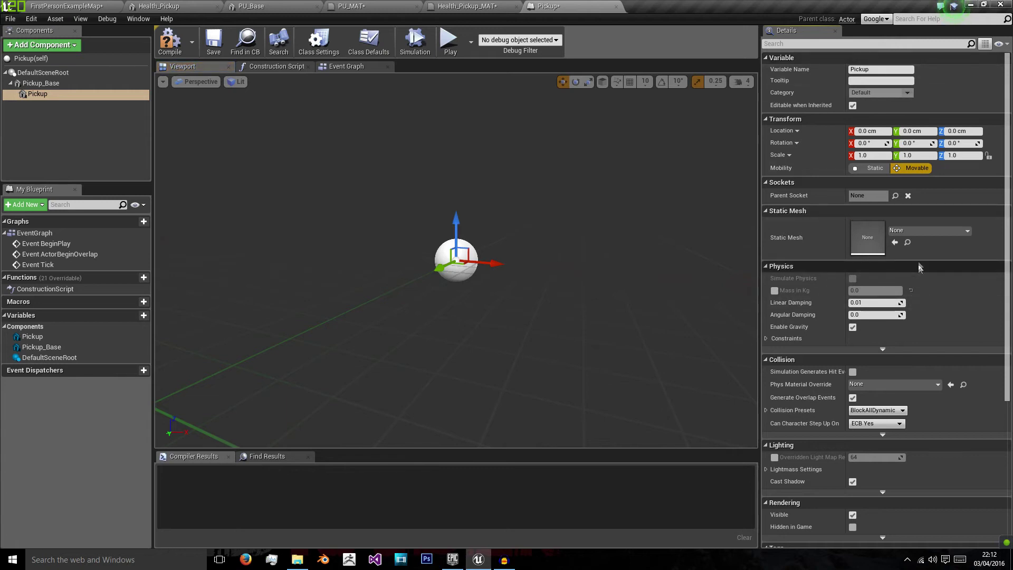
Assign the Health_Pickup mesh to the Pickup component and the PU_Base mesh to the Pickup_Base component.
left_click(919, 233)
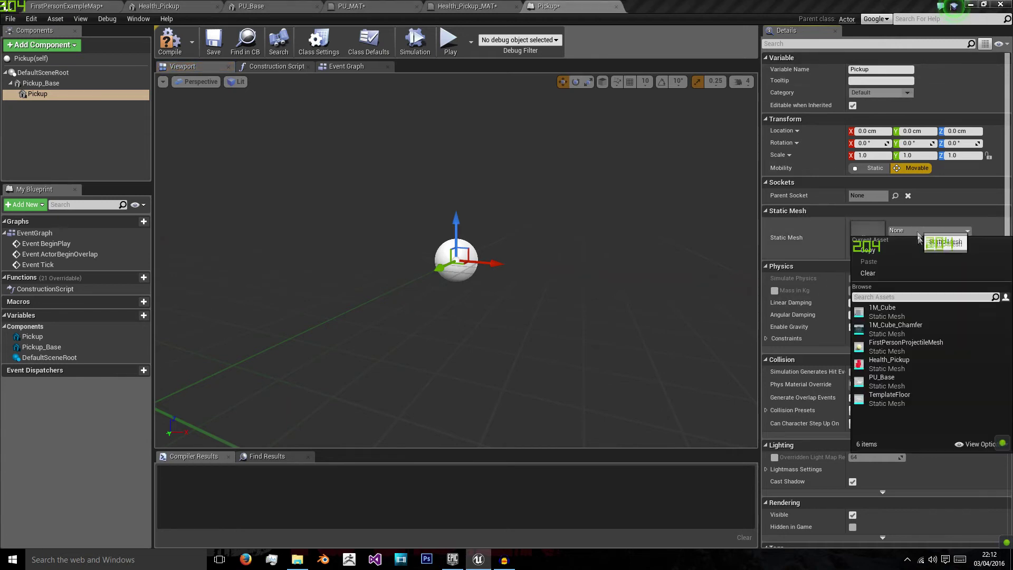
left_click(891, 364)
scroll(496, 258, "down", 8)
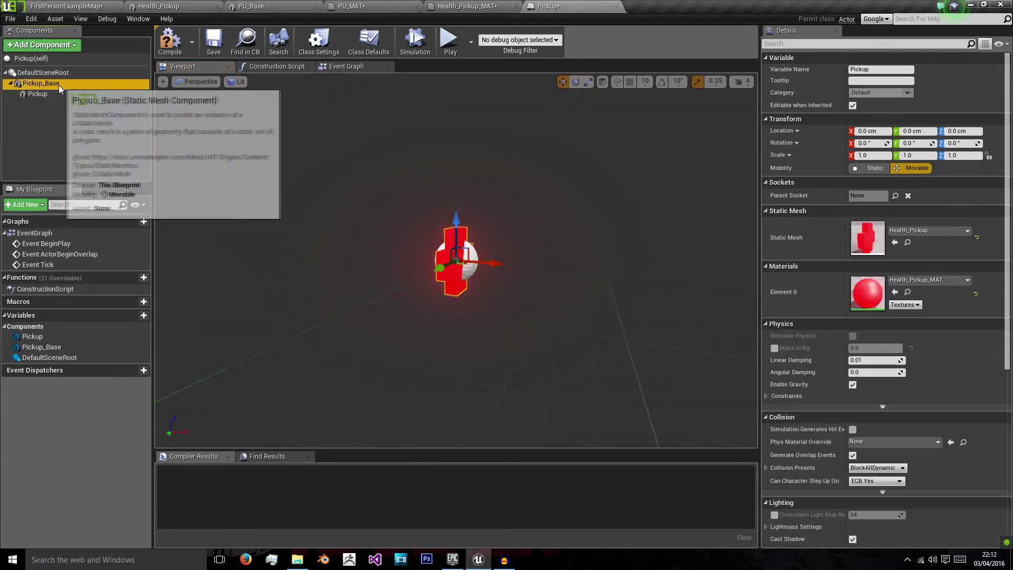
left_click(40, 83)
left_click(930, 235)
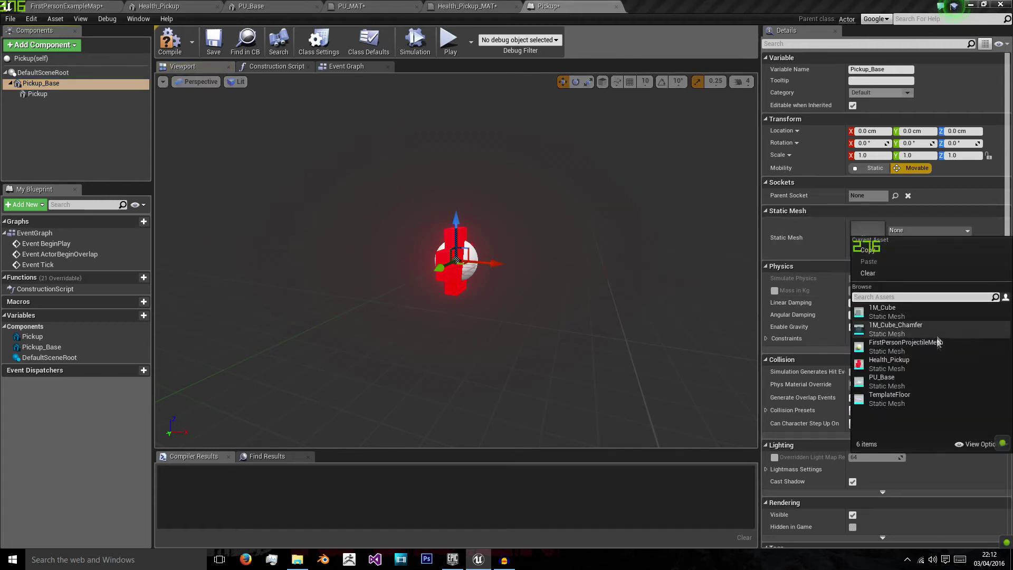
left_click(923, 387)
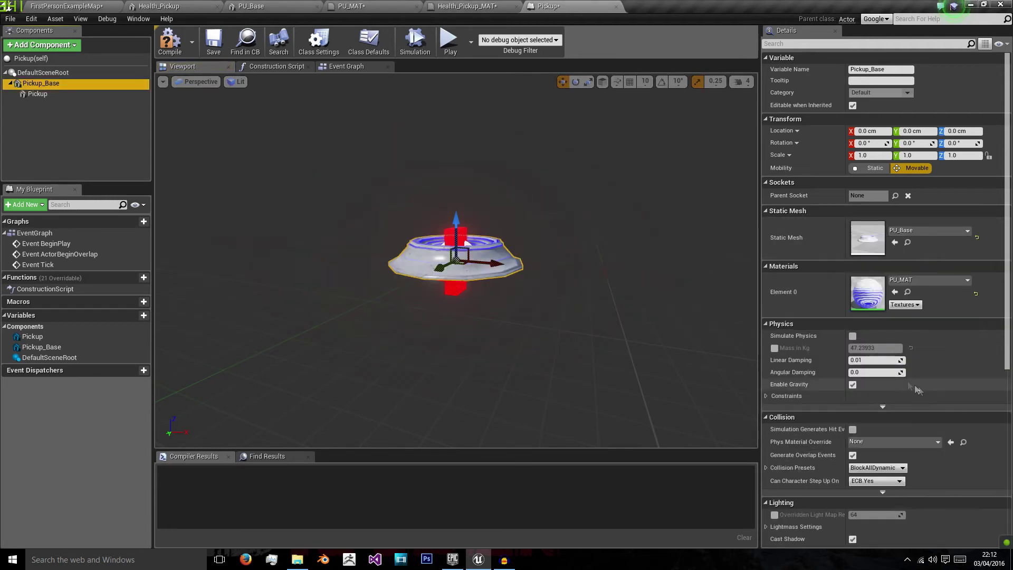
Raise the Pickup component above the base by setting its Z location to 100 cm.
left_click(460, 234)
scroll(479, 225, "down", 4)
scroll(479, 225, "up", 7)
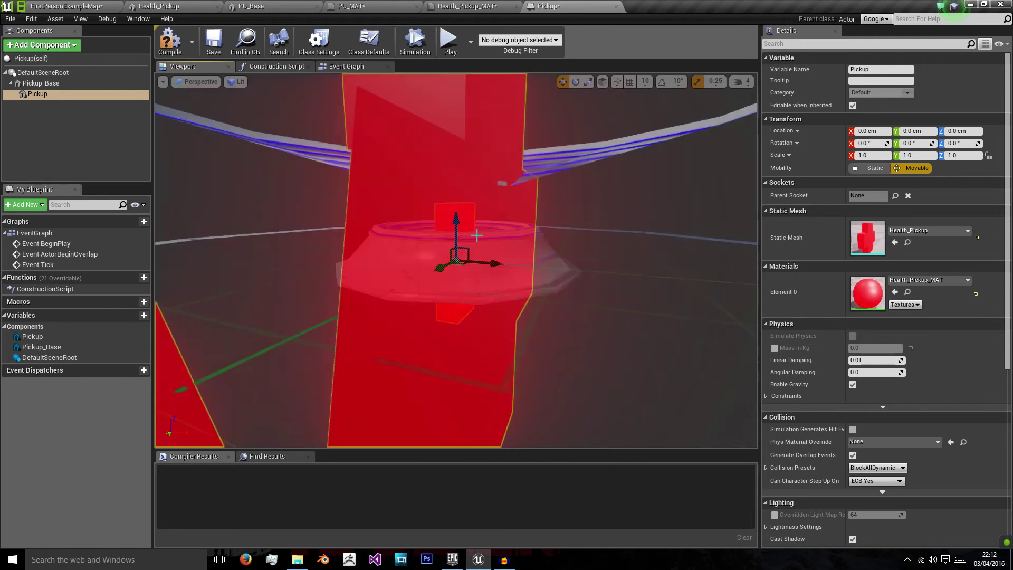
scroll(477, 233, "down", 3)
scroll(455, 255, "down", 2)
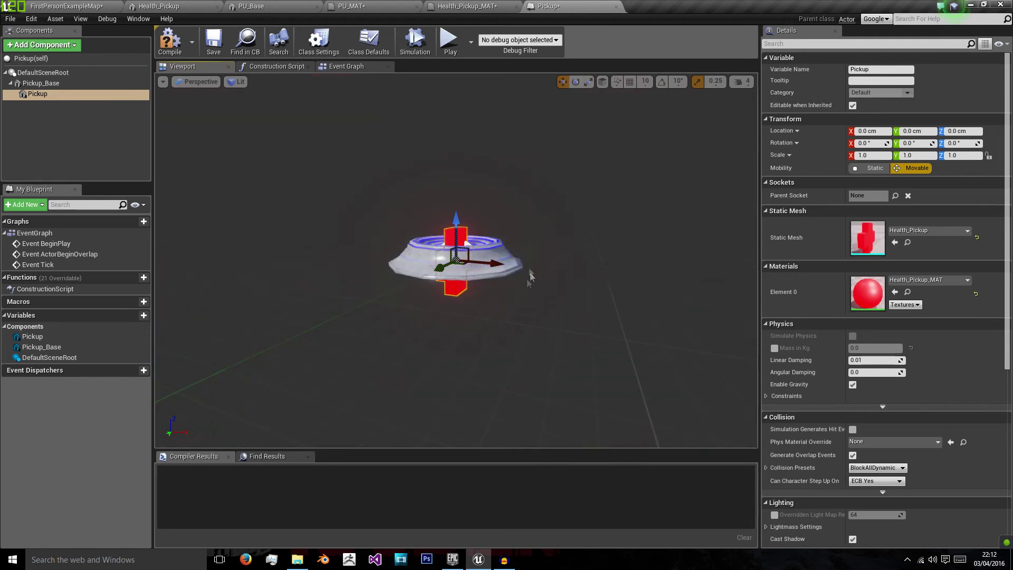
left_click(950, 134)
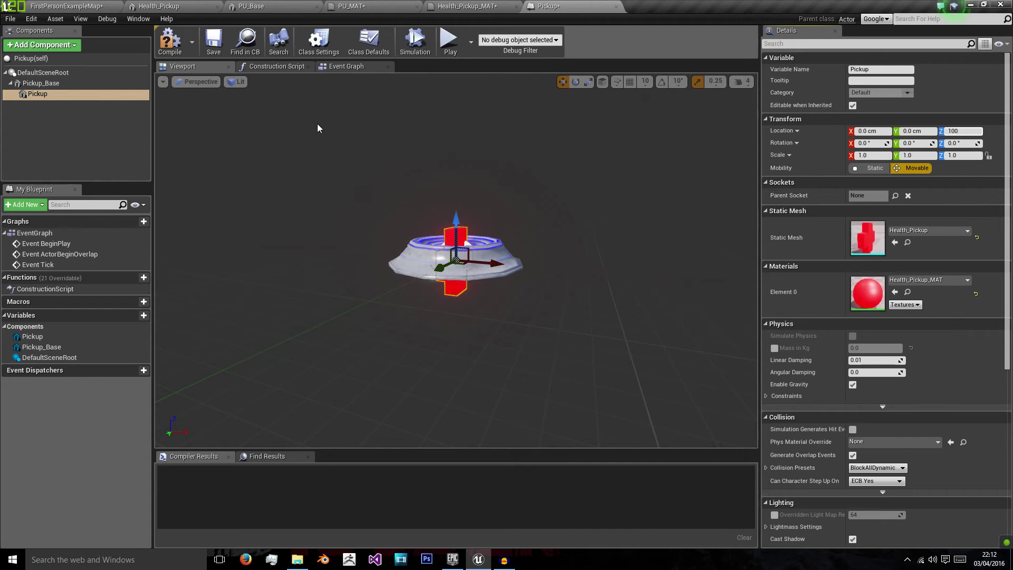
key("Return")
scroll(461, 230, "down", 5)
right_click_drag(461, 230, 457, 188)
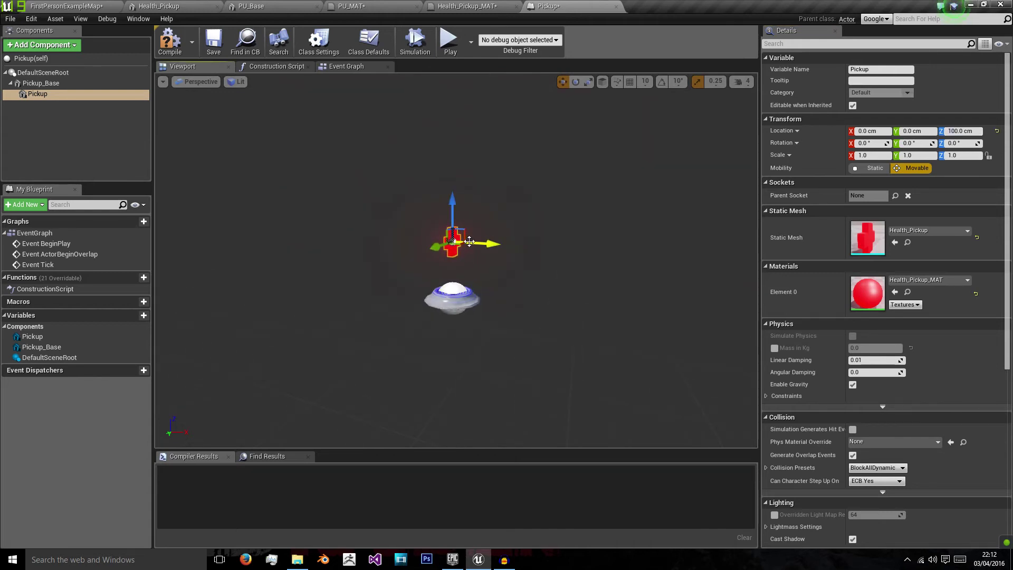
scroll(468, 241, "up", 5)
mouse_move(473, 287)
right_mouse_down()
mouse_move(401, 285)
mouse_move(444, 316)
mouse_move(467, 289)
right_mouse_up()
key("d")
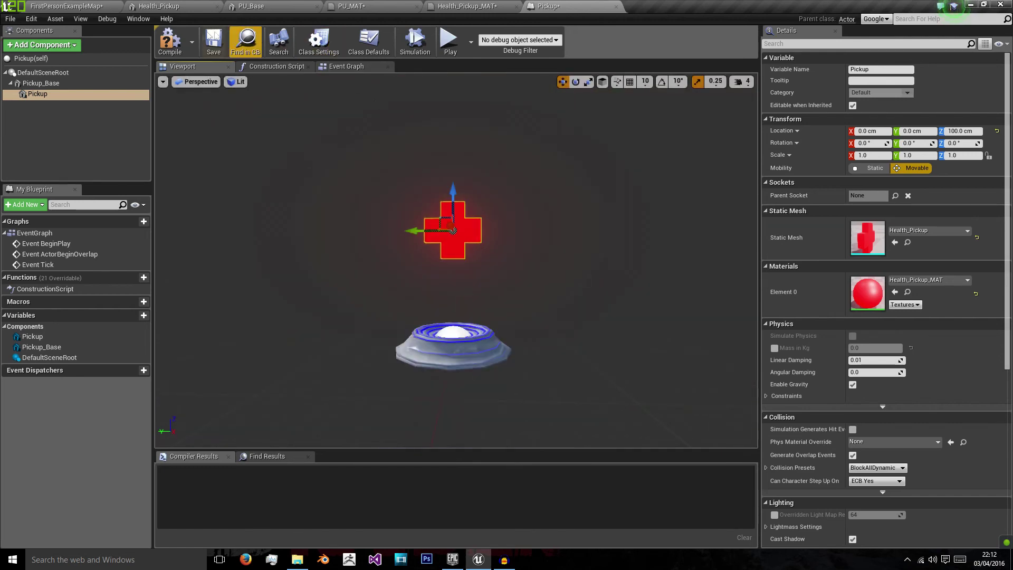
Compile the Pickup blueprint, then start a game preview and close it again.
left_click(170, 41)
left_click(459, 51)
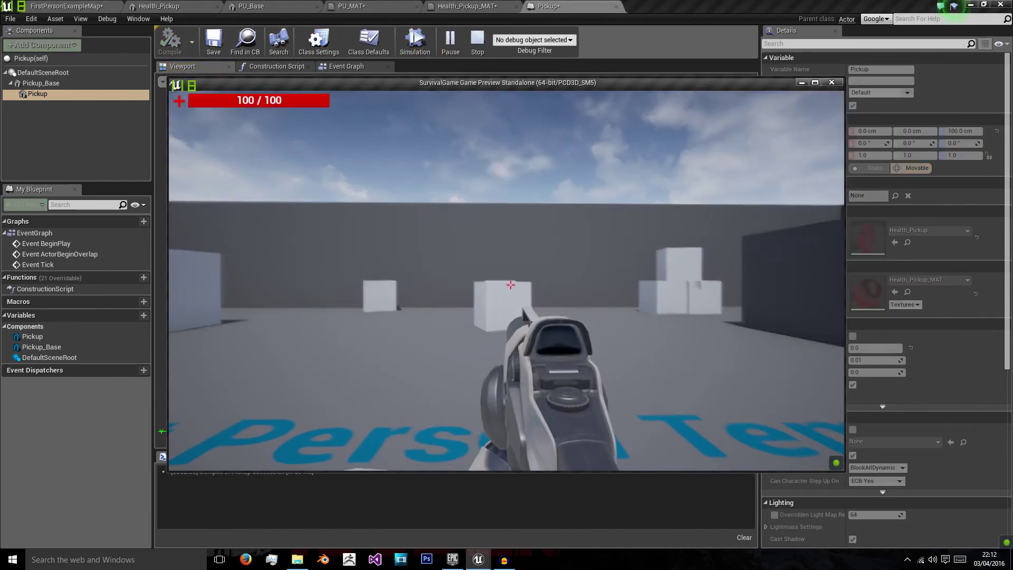
key("Escape")
Return to the level editor and place a Pickup actor on the floor near the First Person Template lettering.
left_click(82, 5)
left_click_drag(280, 445, 525, 301)
scroll(505, 261, "up", 2)
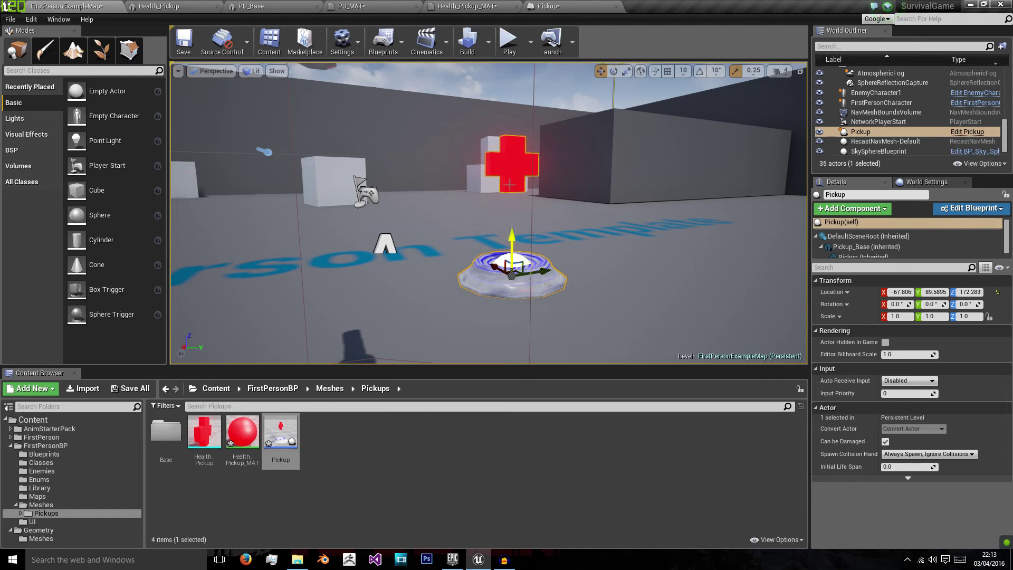
Play the level and walk around the placed pickup to examine how it looks, then stop the session.
left_click(513, 46)
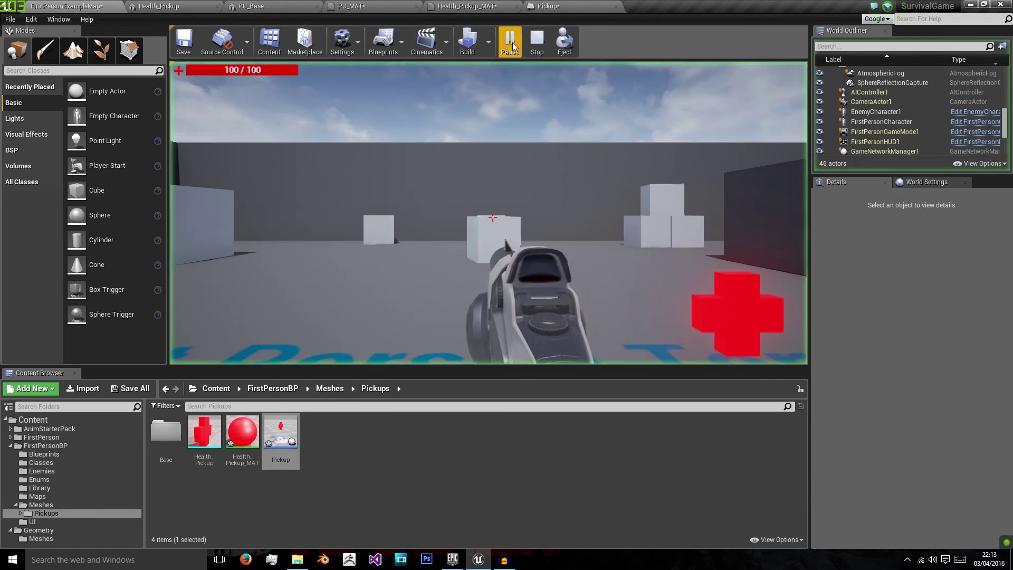
left_click(493, 217)
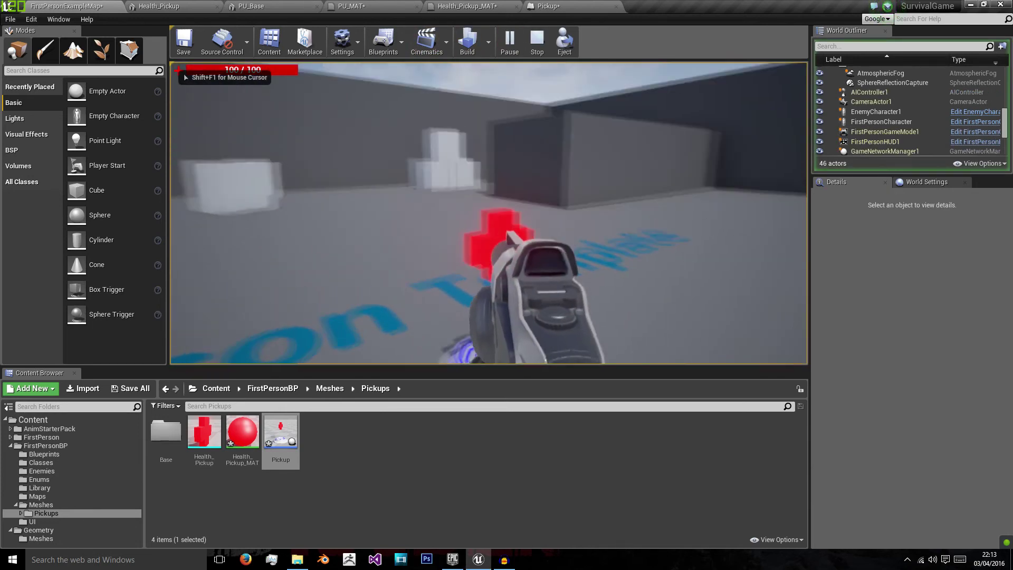
key("w")
key("s")
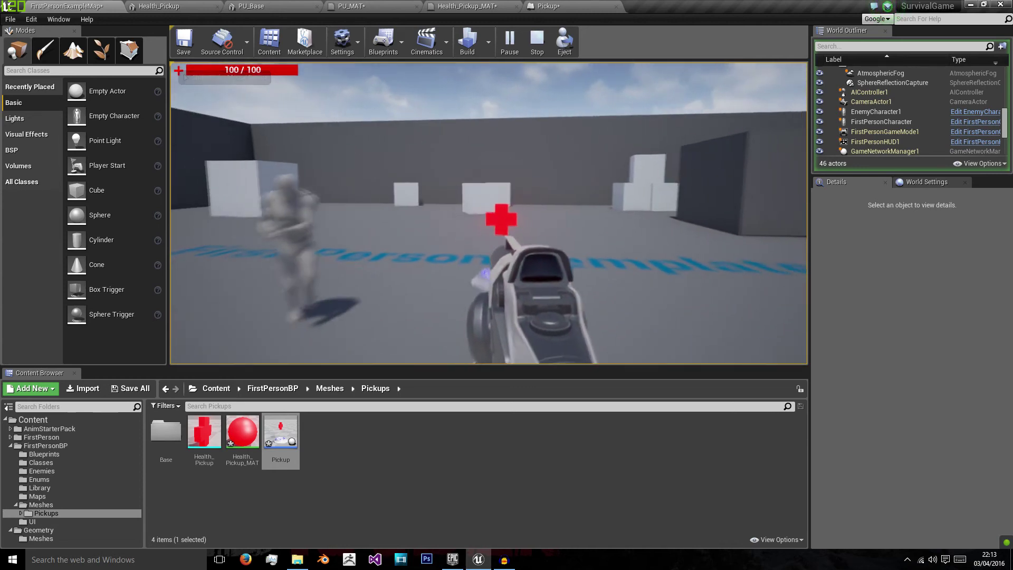
left_click(492, 218)
key("w")
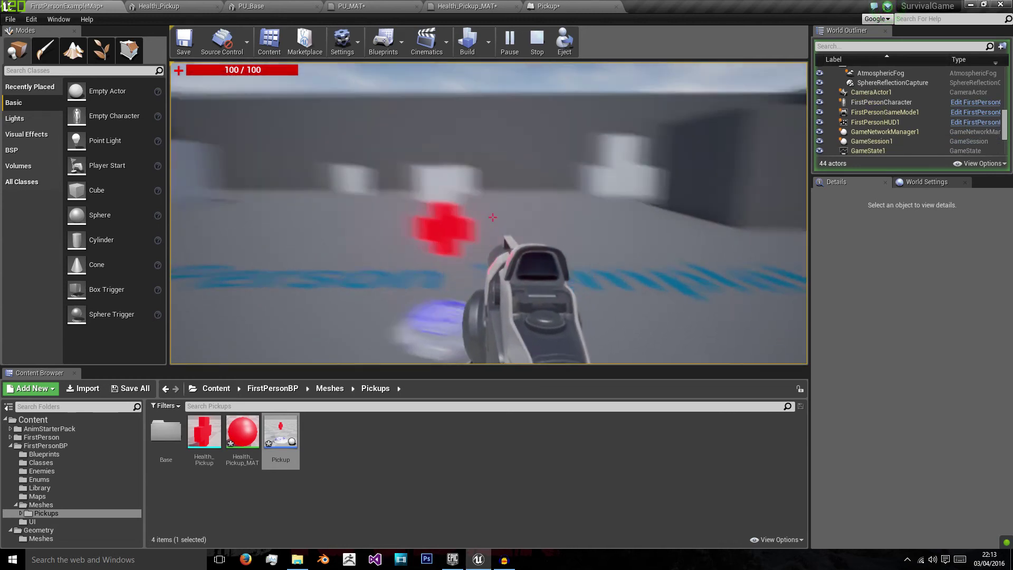
key("s")
key("a")
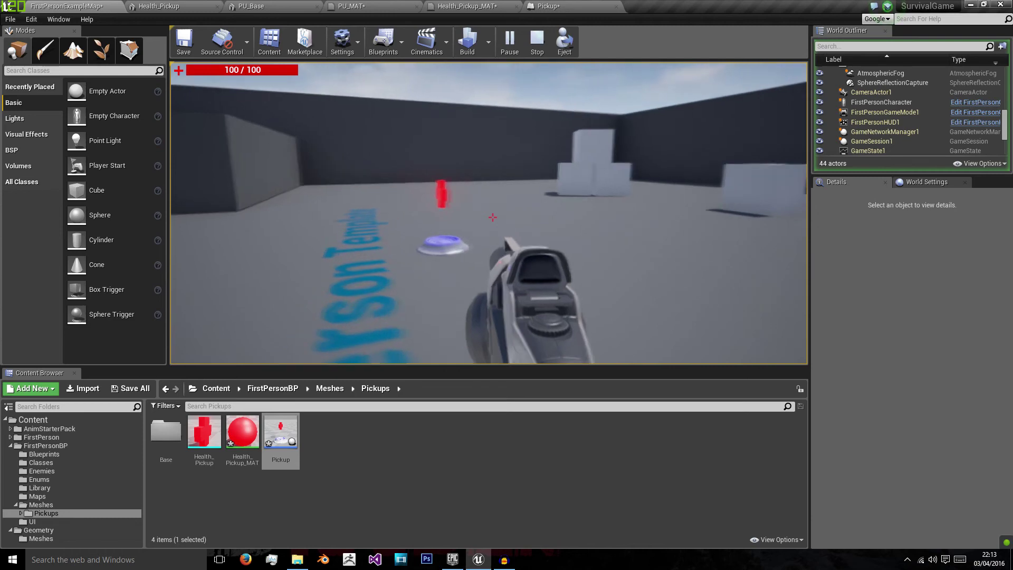
key("a")
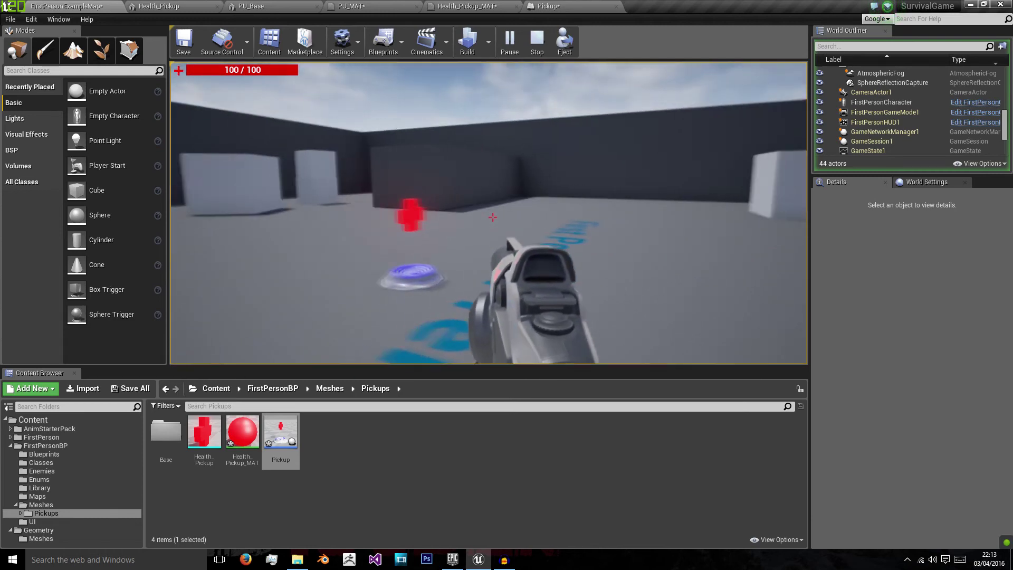
key("Escape")
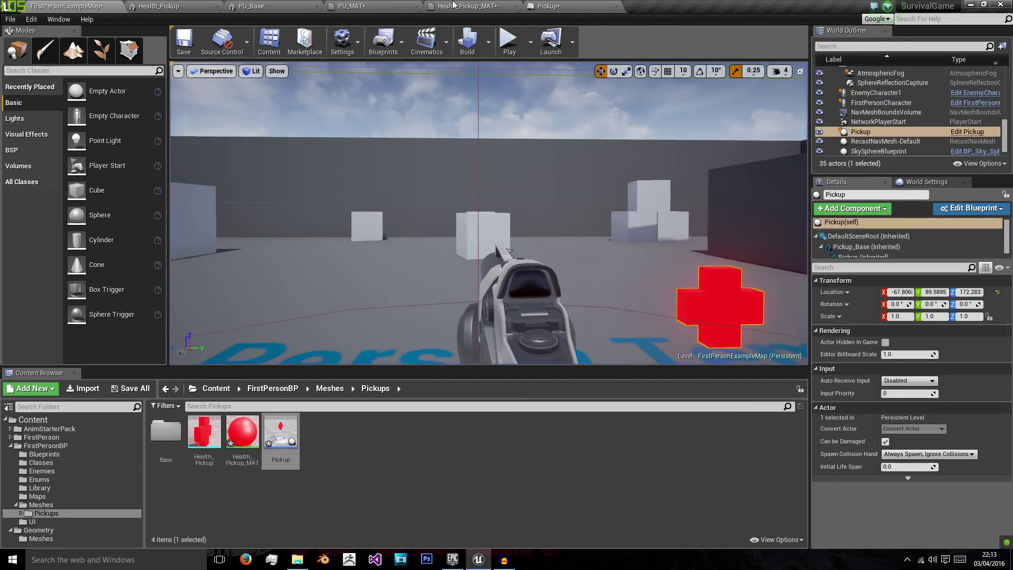
Return to the Pickup blueprint and add a Box Collision component.
left_click(548, 6)
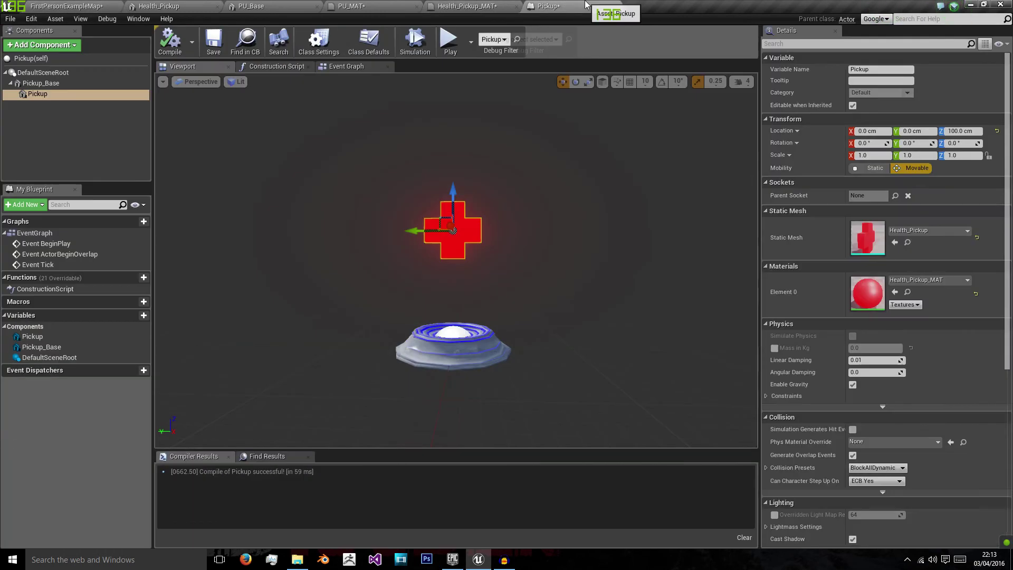
left_click(66, 46)
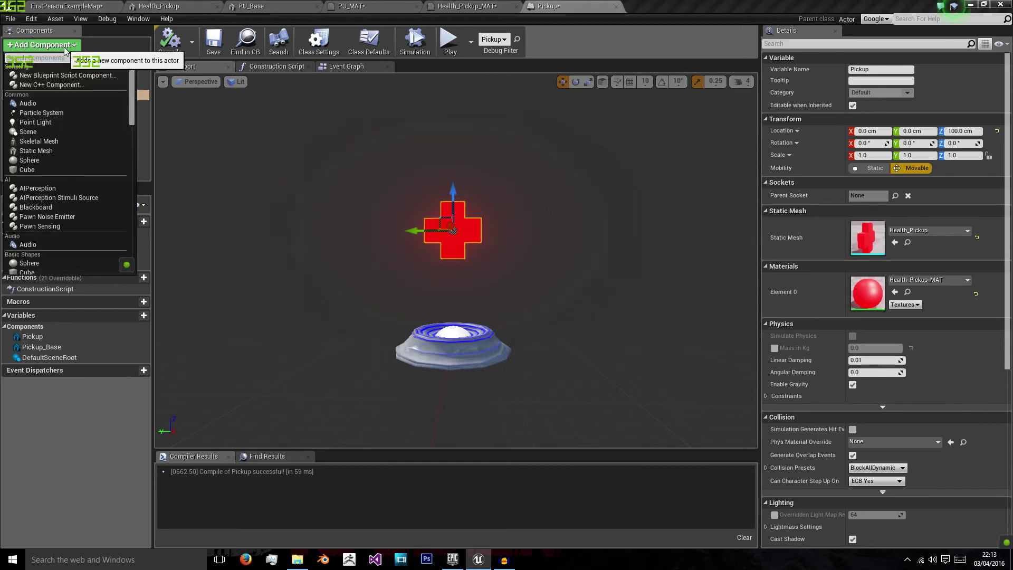
scroll(49, 246, "down", 3)
scroll(49, 246, "down", 4)
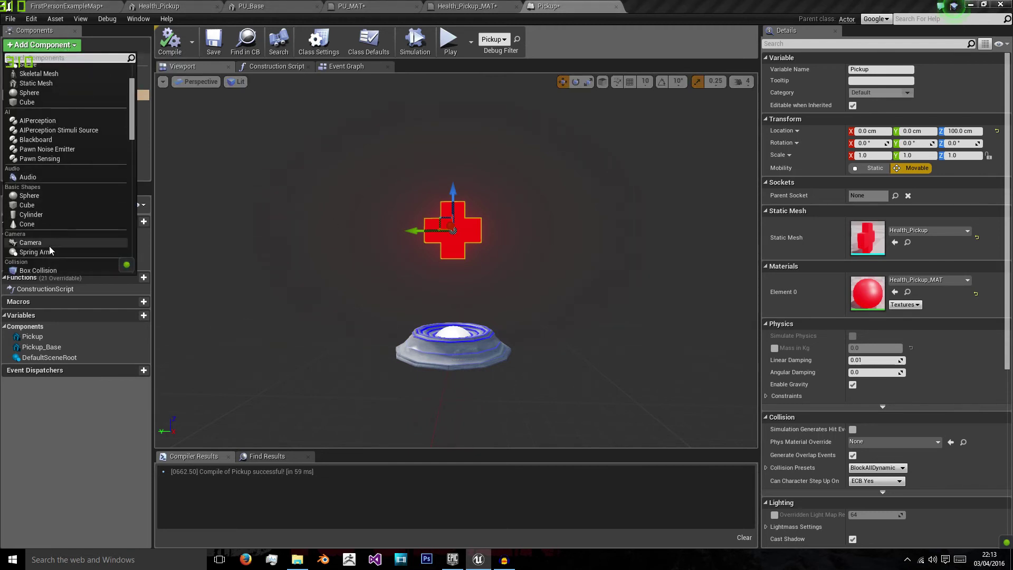
left_click(32, 224)
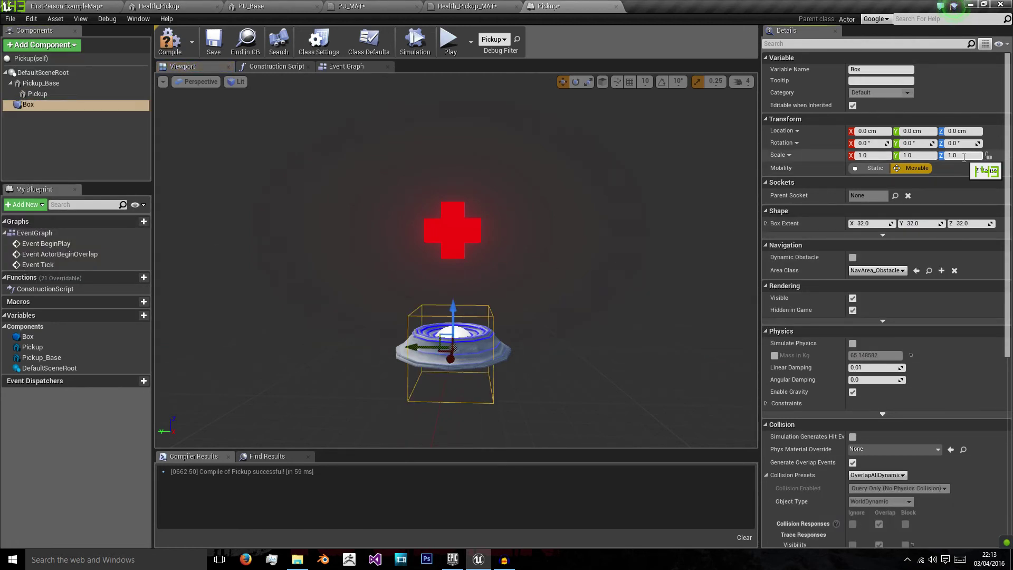
Set the collision box's Z scale to 2 and move it up to a Z location of about 60 cm.
key("Return")
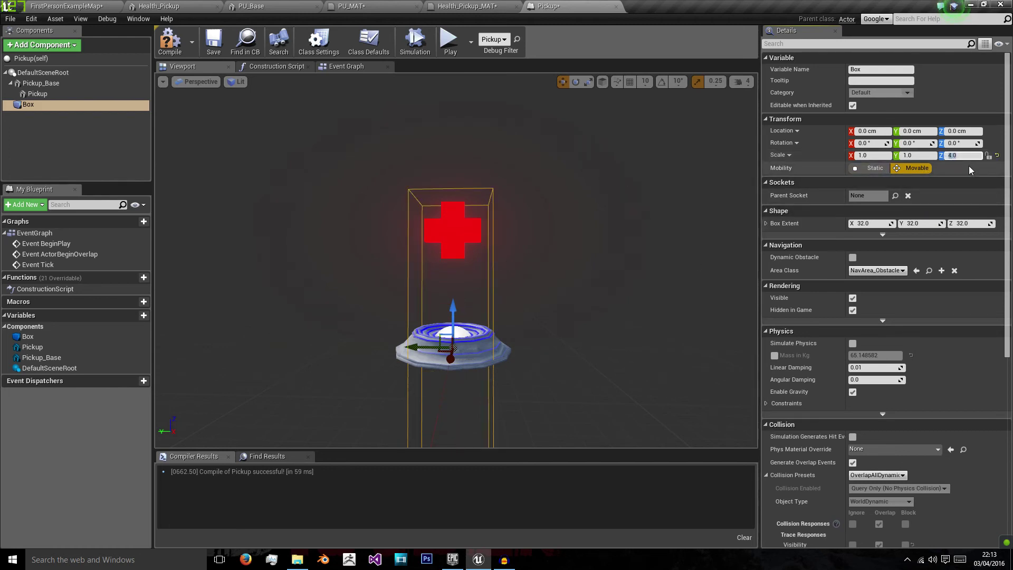
type("3")
key("Return")
left_click_drag(455, 309, 454, 196)
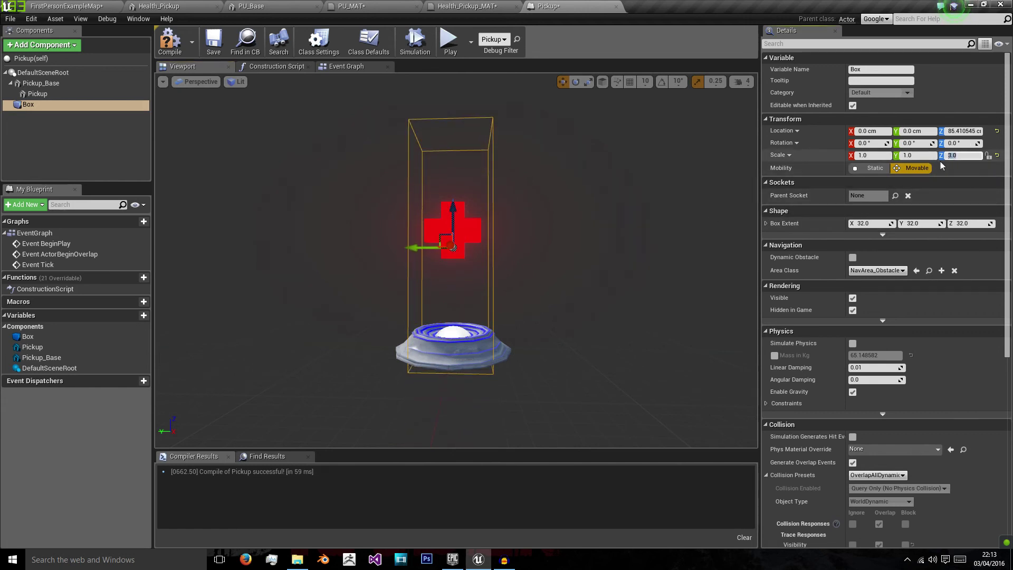
type("2")
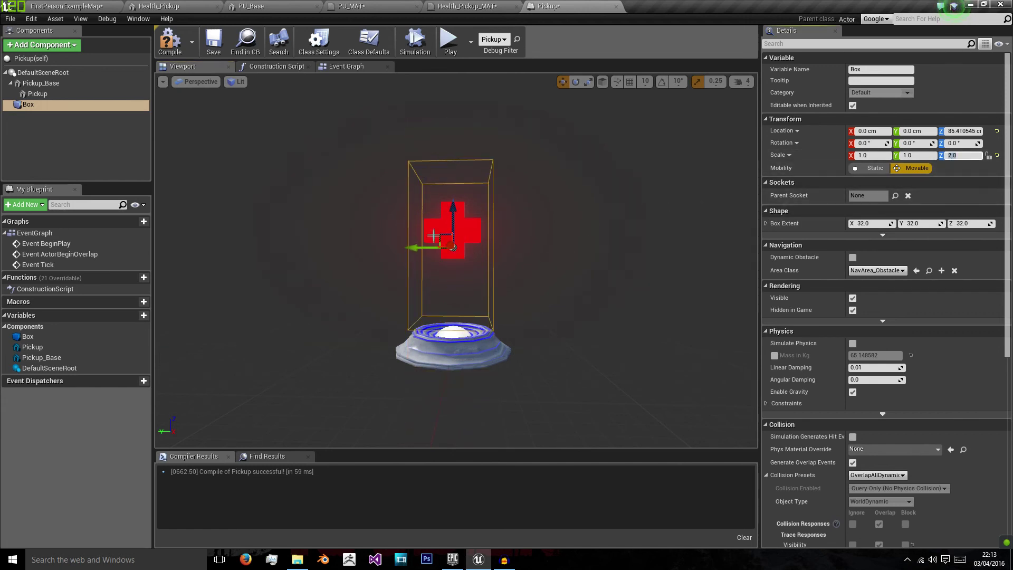
left_click_drag(452, 210, 450, 245)
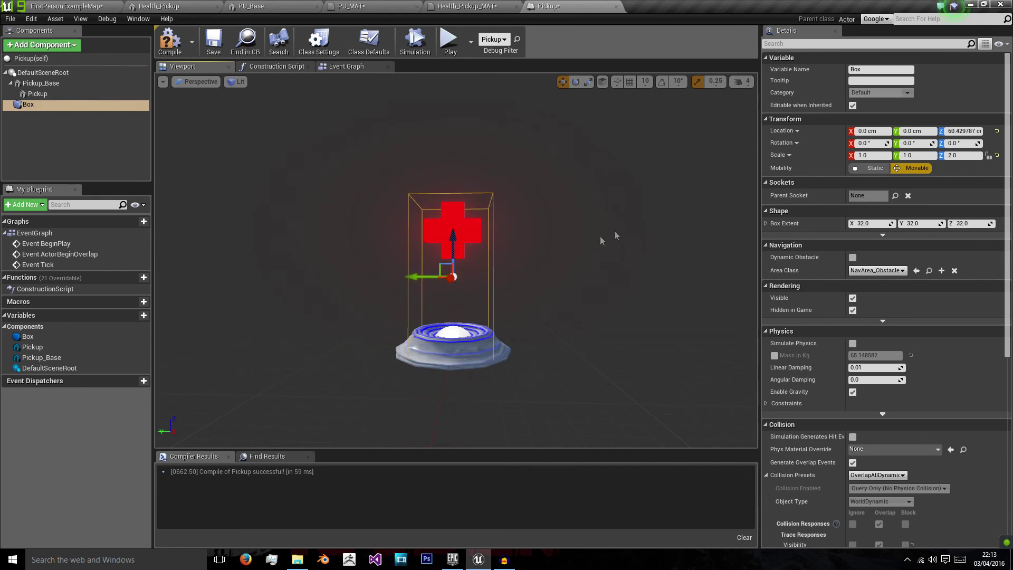
Try X and Y scales of 3 and 2 for the collision box.
middle_click_drag(607, 244, 656, 287)
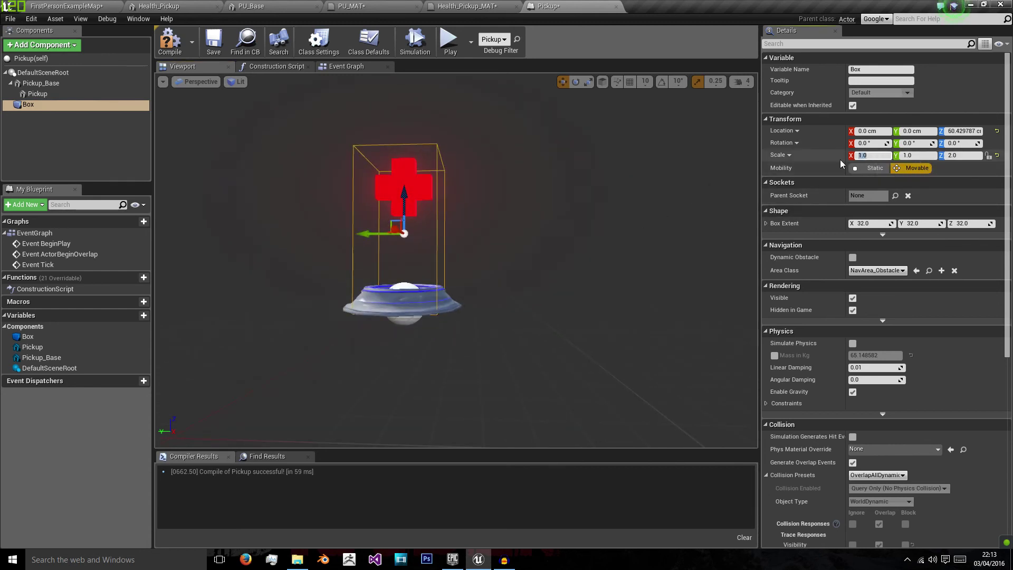
left_click(864, 161)
type("3")
key("Return")
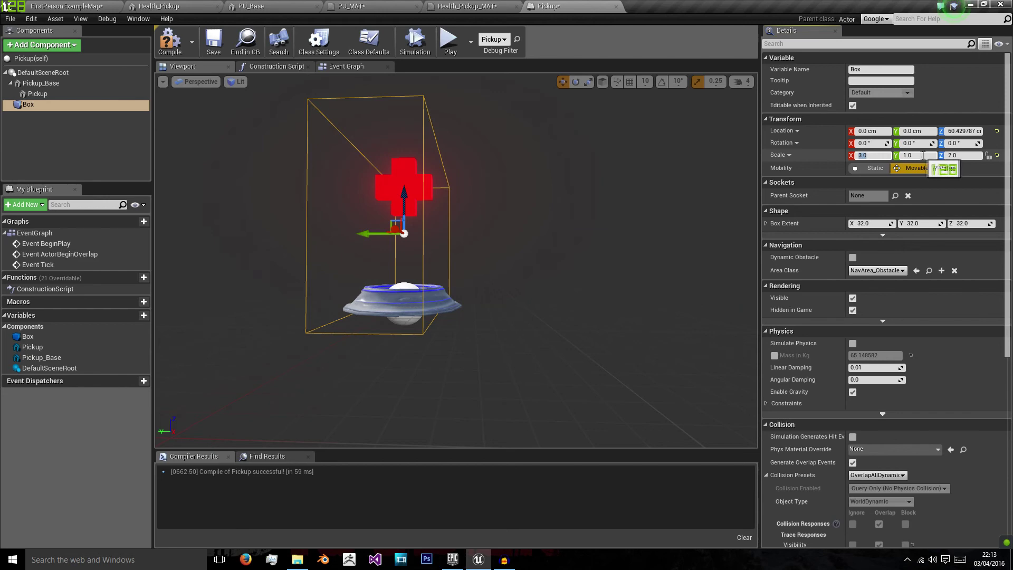
left_click(920, 156)
type("3")
key("Return")
right_click_drag(451, 247, 424, 316)
type("2")
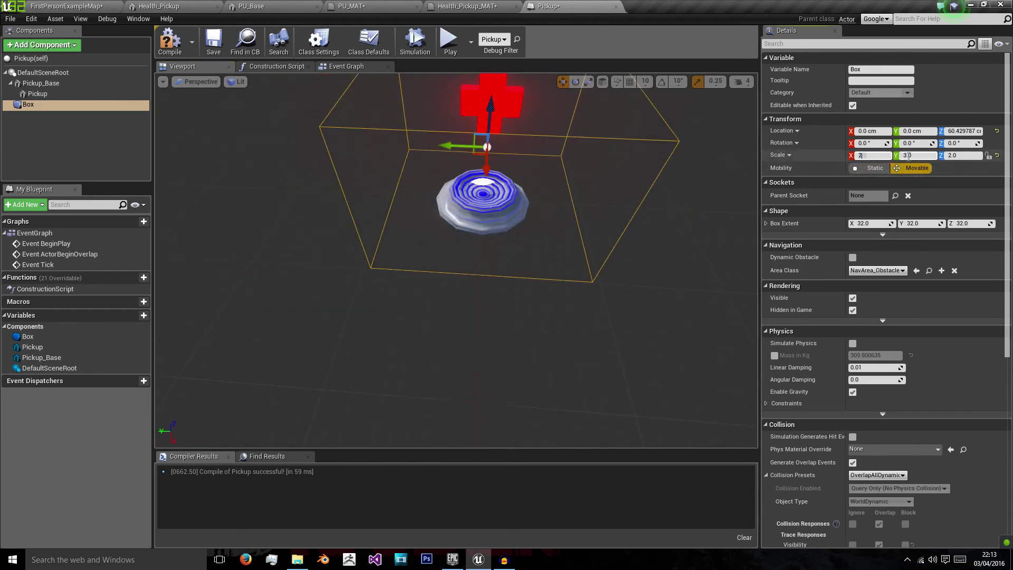
key("Tab")
type("2")
key("Return")
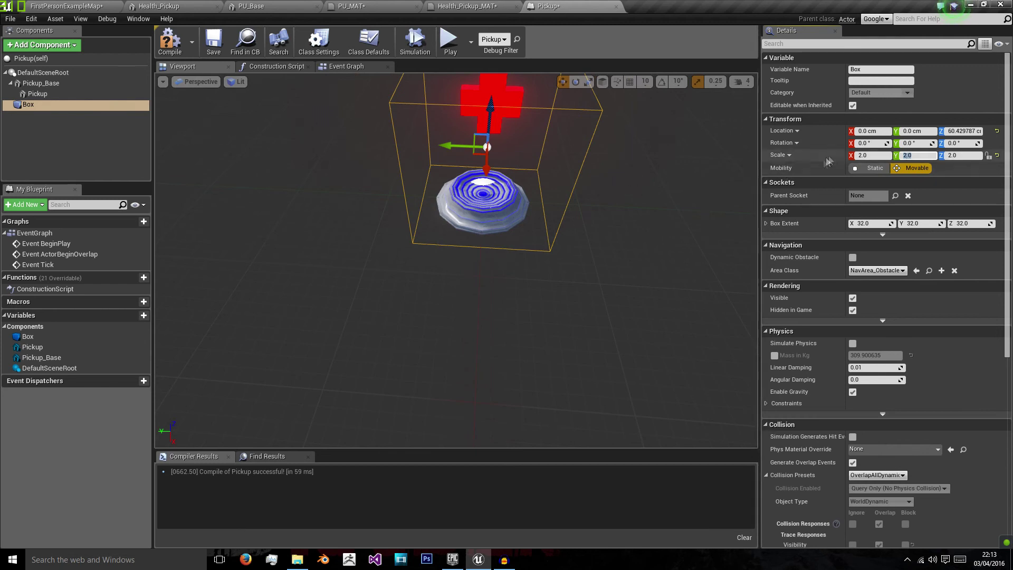
Set the collision box's X and Y scale to 1.5 and check its fit around the base.
type("1.5")
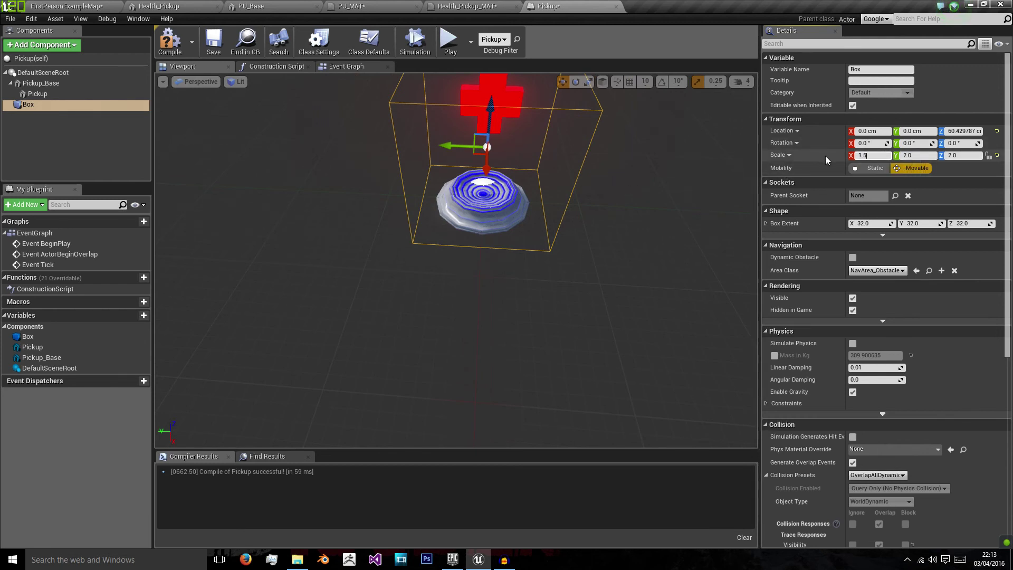
key("Return")
key("Tab")
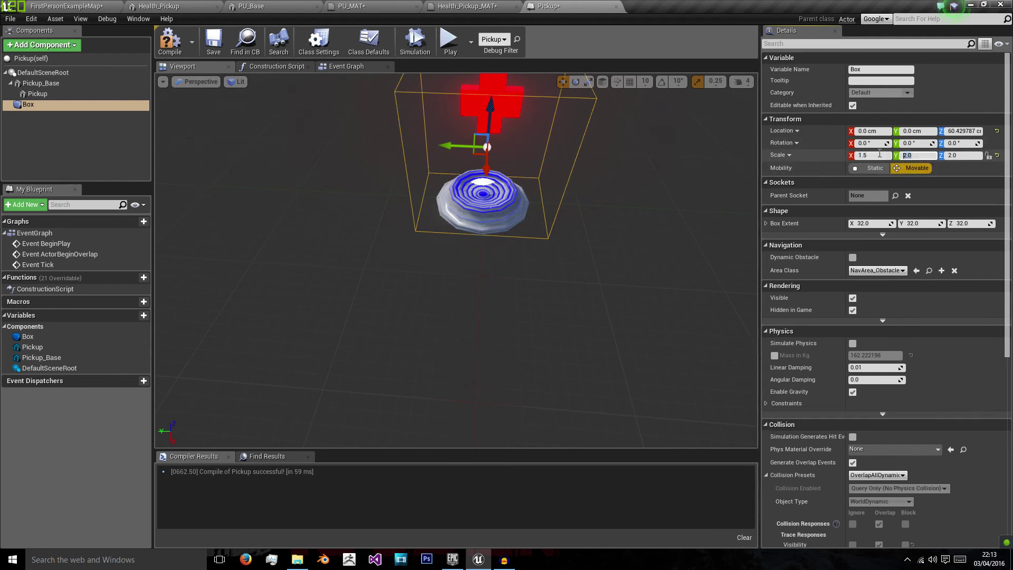
type("1.5")
key("Return")
scroll(548, 178, "up", 3)
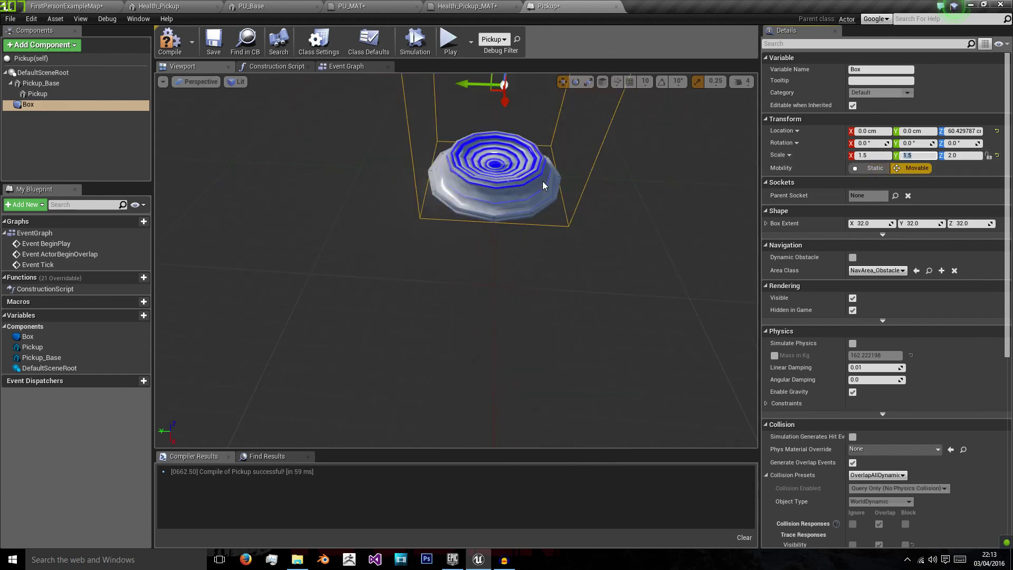
right_click_drag(543, 184, 543, 158)
right_click_drag(543, 215, 472, 232)
scroll(547, 206, "down", 3)
scroll(532, 209, "down", 5)
scroll(482, 209, "up", 6)
Attach the collision box to the Pickup_Base component and rename it Box_Collision.
left_click_drag(28, 105, 41, 83)
left_click(876, 70)
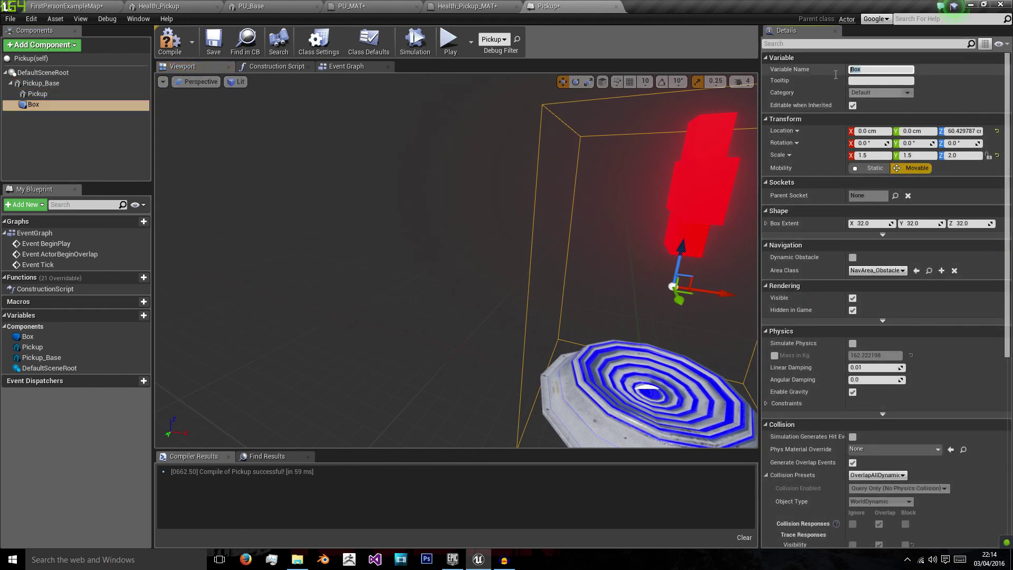
type("Box_C")
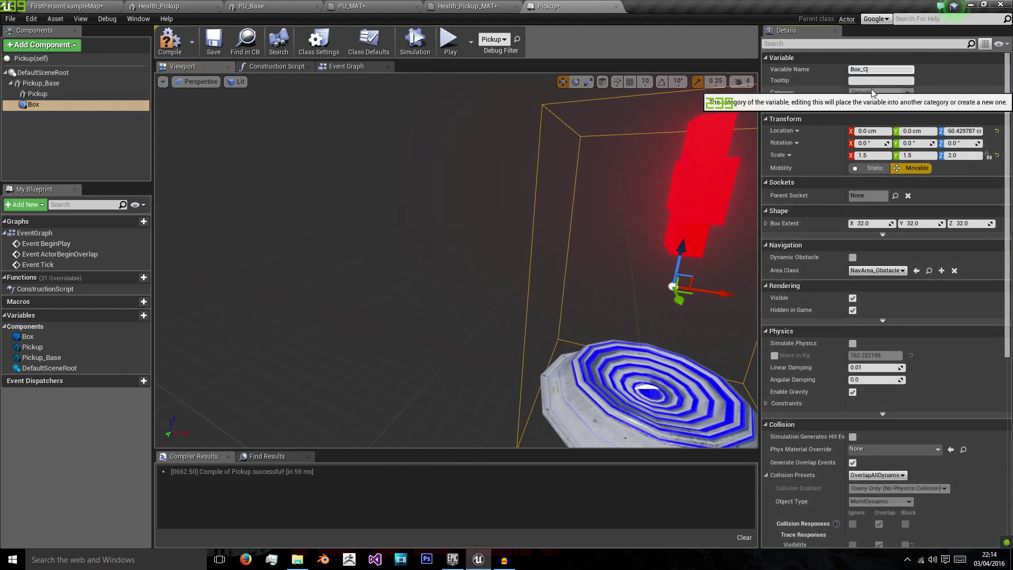
type("ollision")
key("Return")
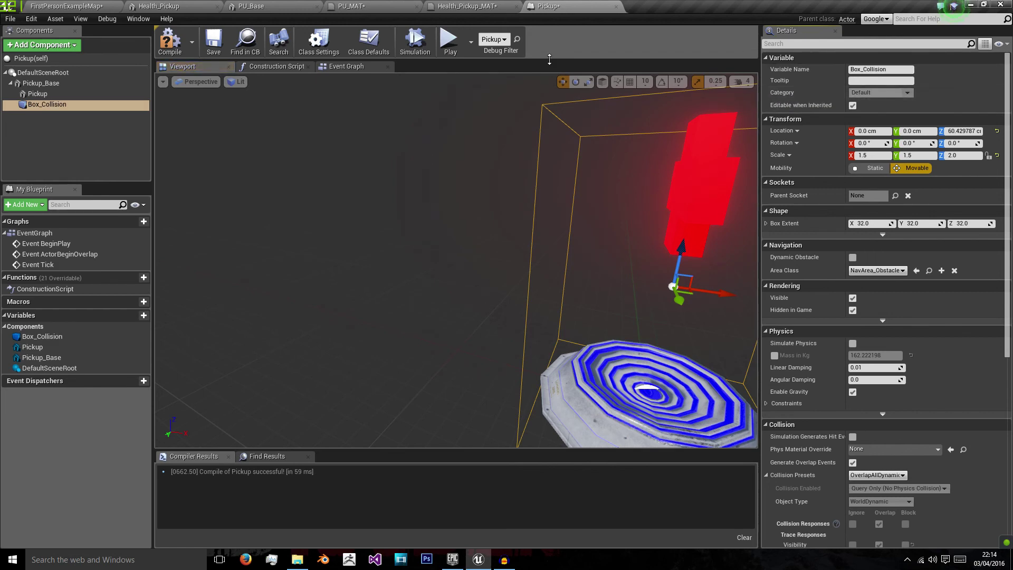
Open the Pickup blueprint's Event Graph and compile the blueprint.
left_click_drag(454, 191, 443, 190)
key("f")
left_click(347, 67)
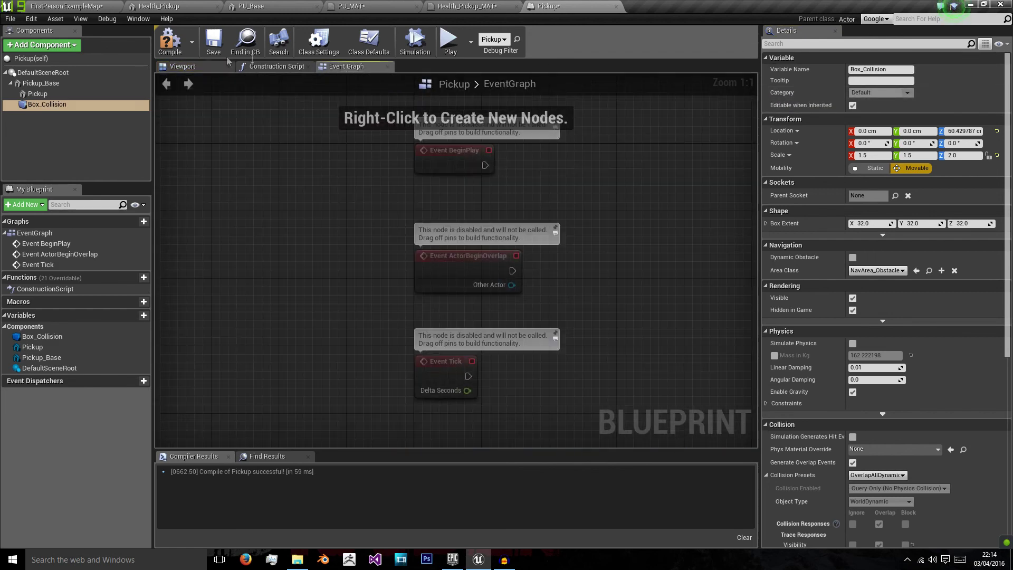
left_click(176, 47)
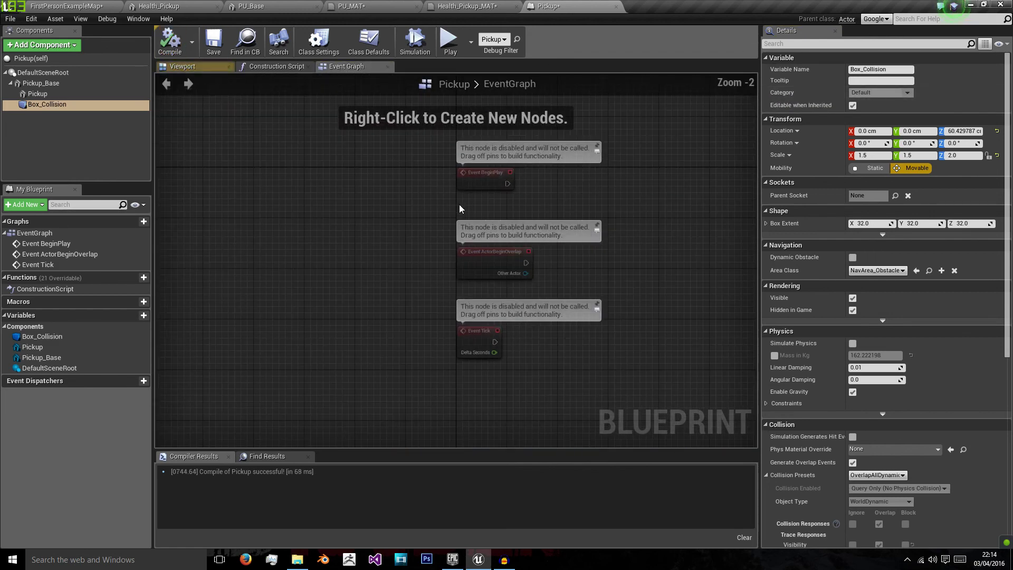
Look over the Pickup_Base component and the default event nodes, and return to the blueprint's 3D preview.
left_click(96, 94)
left_click(95, 83)
right_click_drag(581, 270, 328, 220)
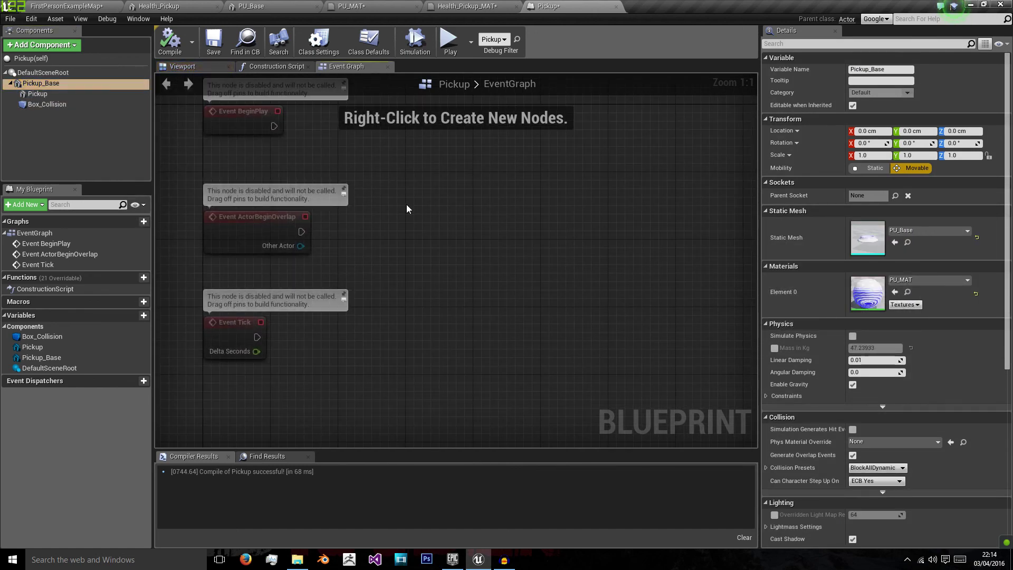
right_click_drag(405, 209, 470, 64)
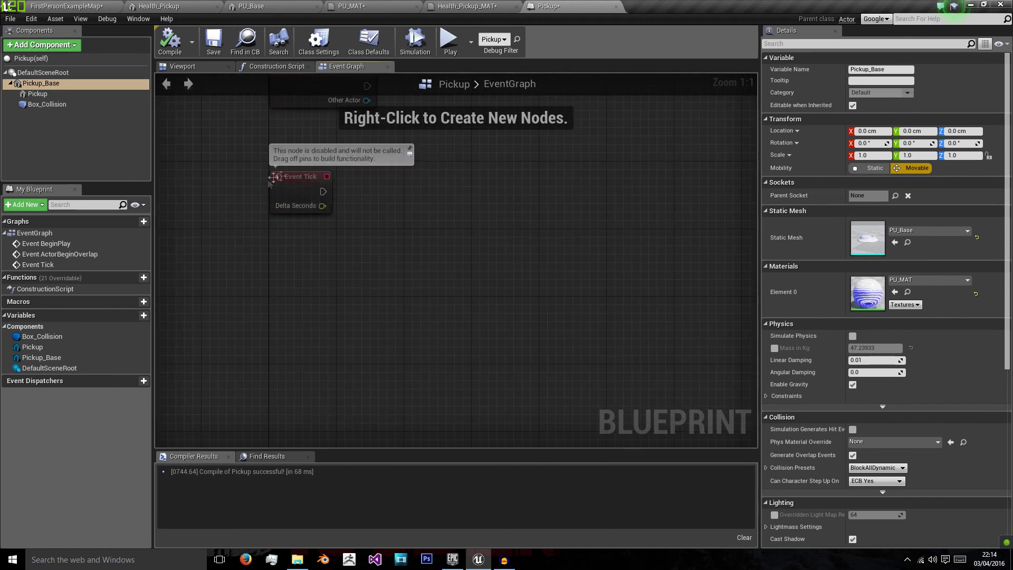
left_click_drag(297, 176, 297, 244)
left_click(201, 66)
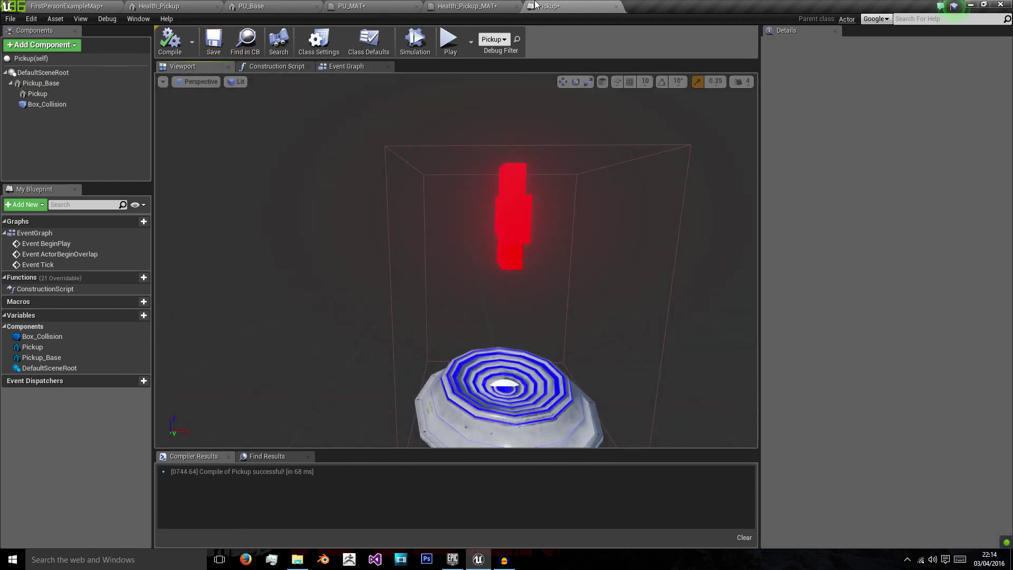
Return to the FirstPersonExampleMap level and inspect the placed Pickup actor with its collision box.
left_click(467, 6)
left_click(351, 5)
left_click(158, 6)
left_click(66, 5)
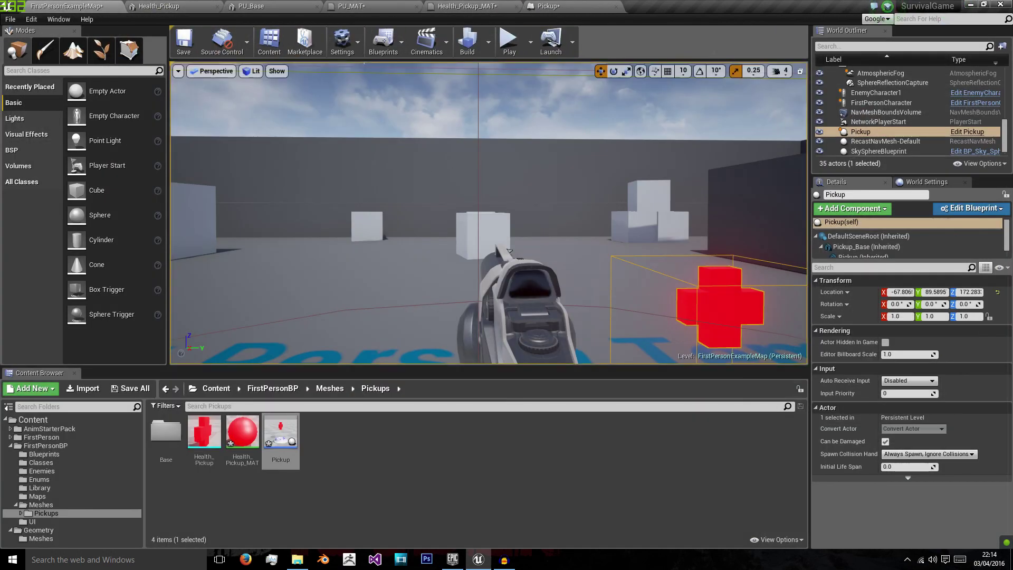
key("f")
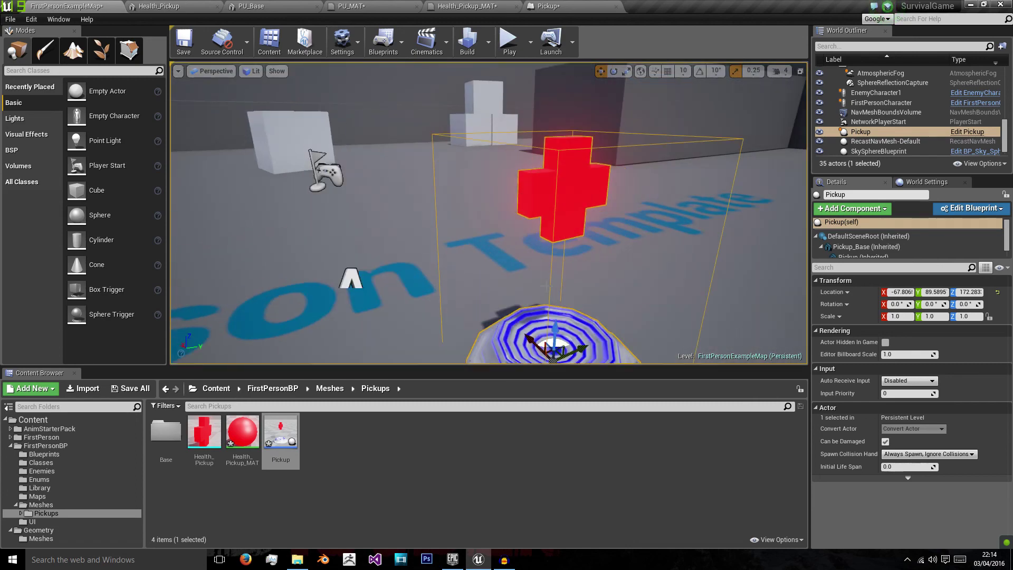
right_click_drag(546, 285, 607, 354)
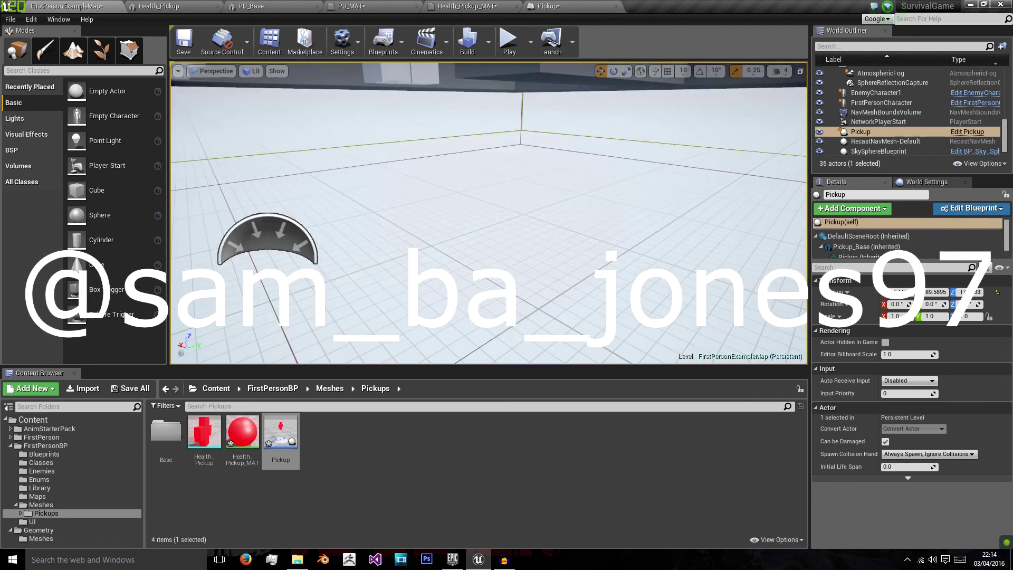
key("f")
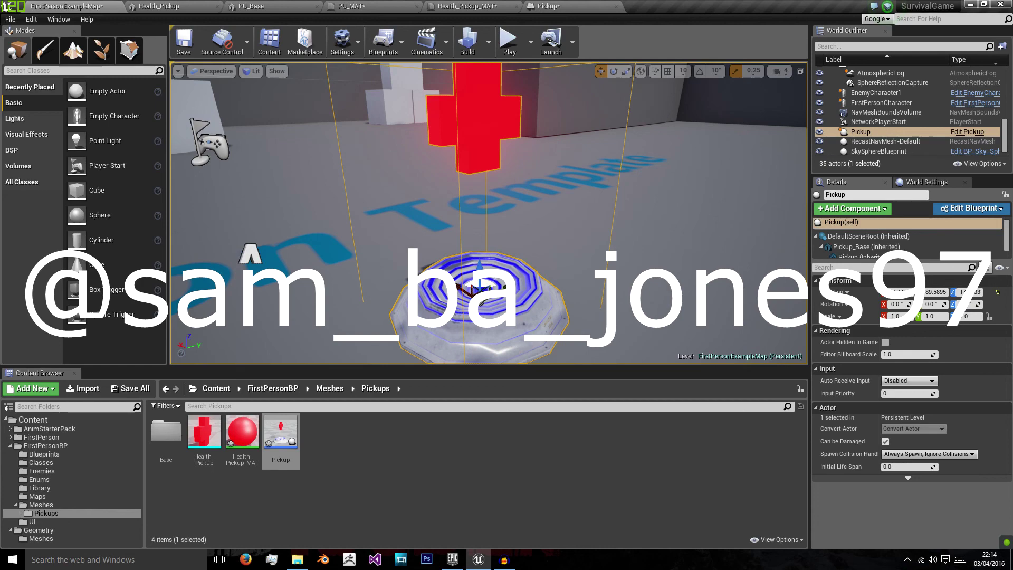